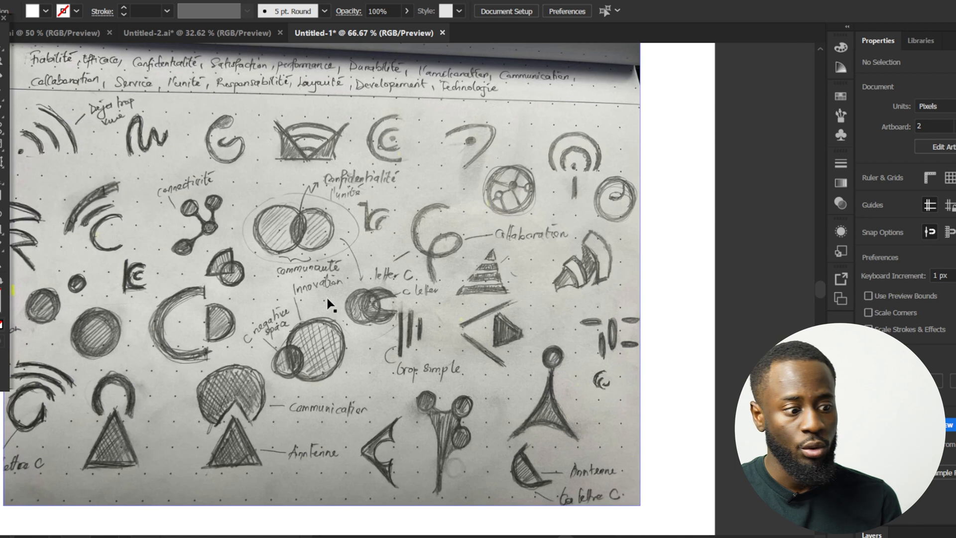
# Step: Draw a circle on the blank second artboard, in the area above and left of its centre
pyautogui.click(329, 292)
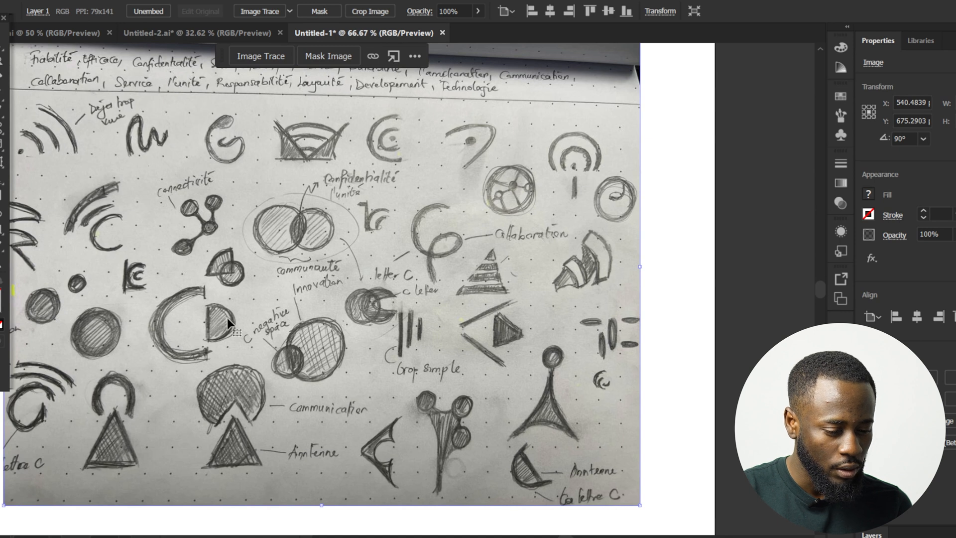
pyautogui.scroll(-2, 227, 318)
pyautogui.scroll(1, 337, 323)
pyautogui.hscroll(3, 338, 323)
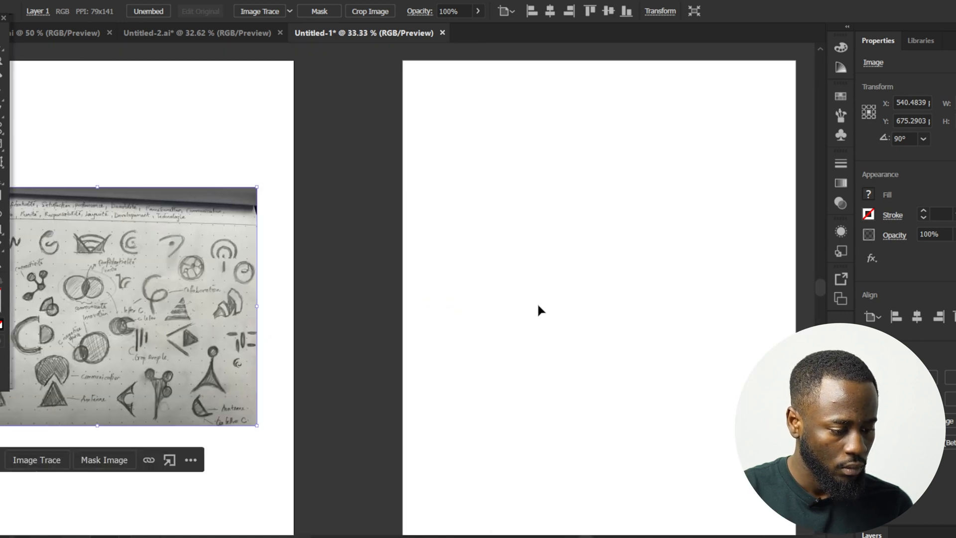
pyautogui.click(546, 293)
pyautogui.moveTo(545, 288); pyautogui.dragTo(443, 282)
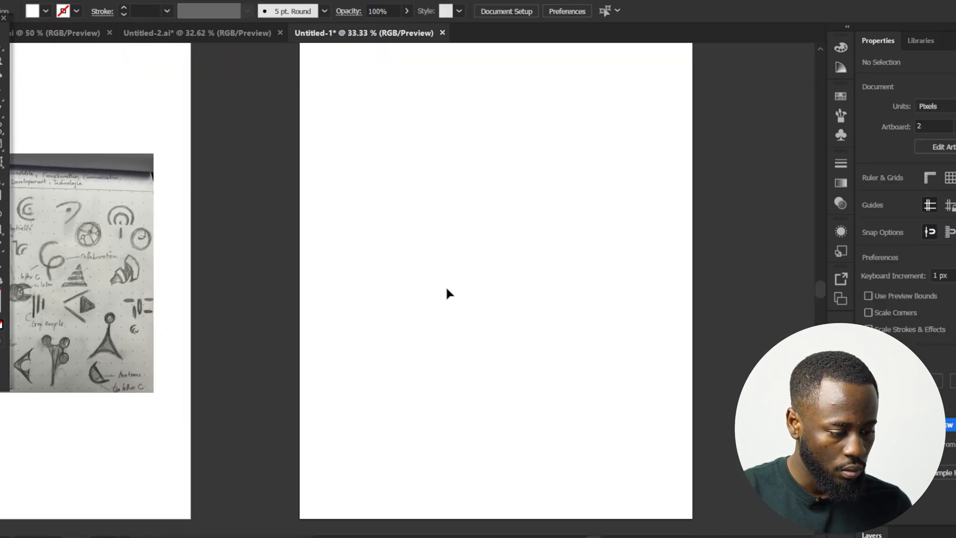
pyautogui.scroll(-1, 446, 285)
pyautogui.scroll(1, 510, 286)
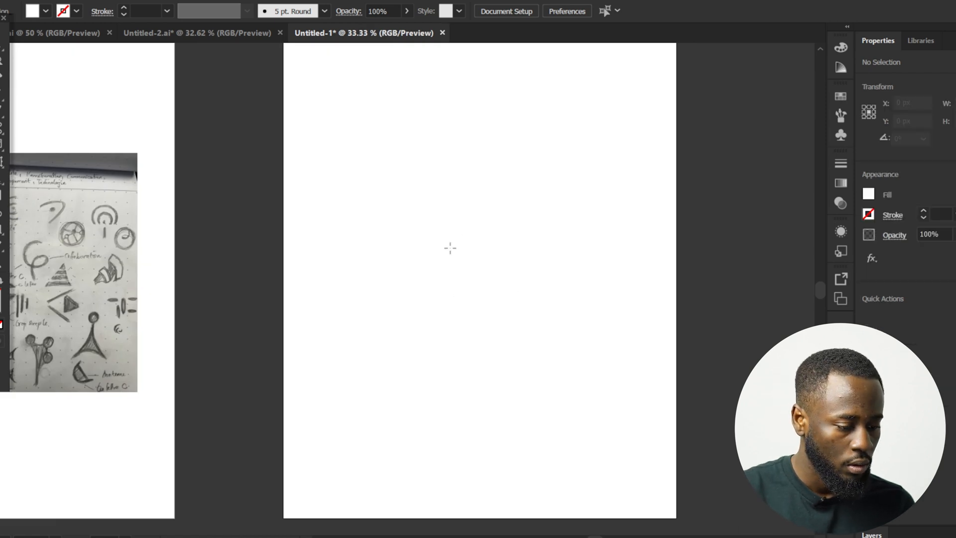
pyautogui.moveTo(379, 247); pyautogui.dragTo(431, 295)
pyautogui.press('v')
pyautogui.click(324, 253)
pyautogui.click(429, 247)
pyautogui.moveTo(368, 253); pyautogui.dragTo(399, 251)
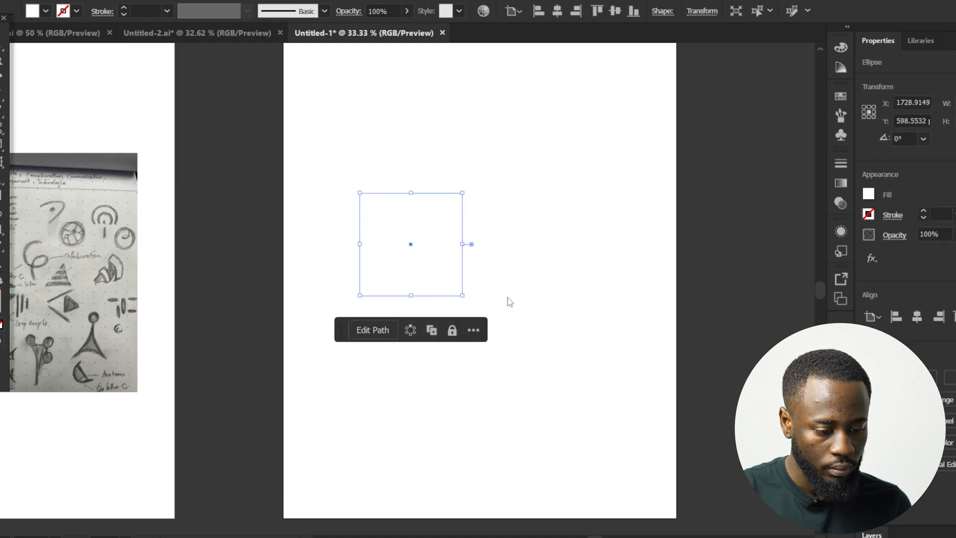
# Step: Set the circle's fill colour to black
pyautogui.click(725, 339)
pyautogui.moveTo(685, 346); pyautogui.dragTo(602, 512)
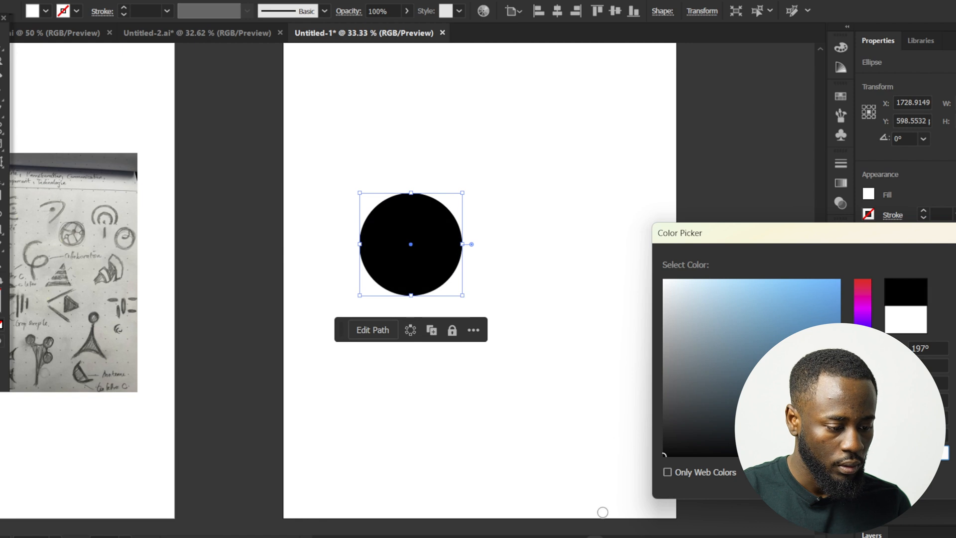
pyautogui.press('Return')
pyautogui.click(559, 345)
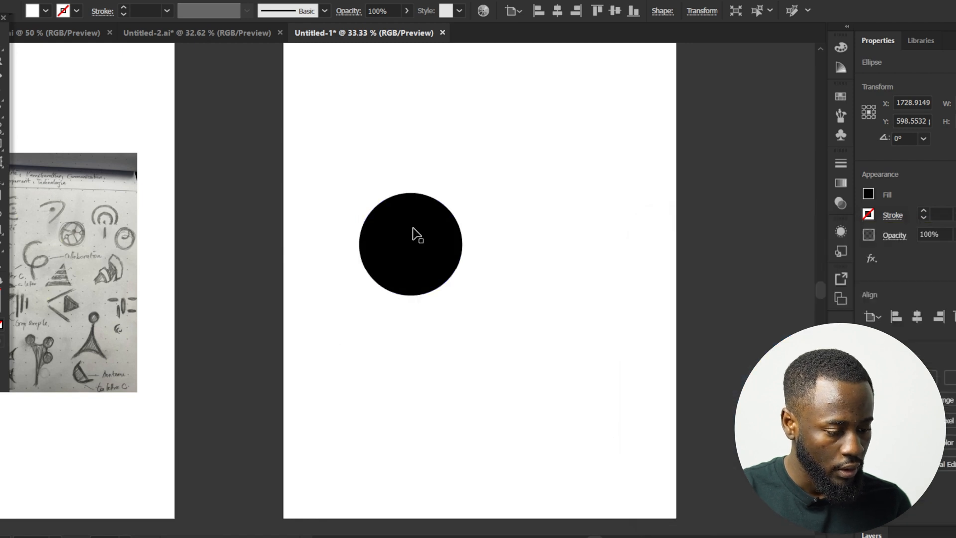
# Step: Compare the black circle with the overlapping-circle sketches in the photo on the first artboard
pyautogui.scroll(-2, 526, 246)
pyautogui.scroll(2, 465, 258)
pyautogui.scroll(-3, 438, 279)
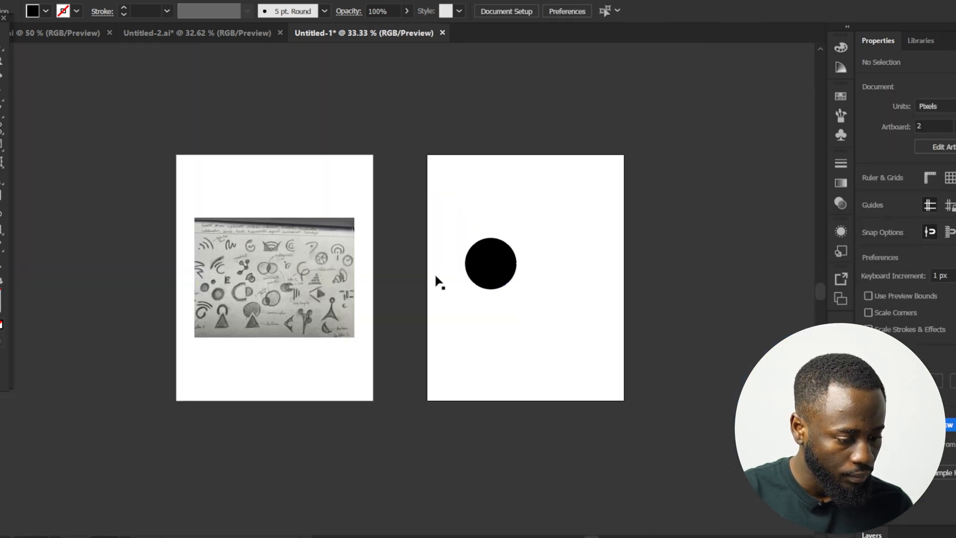
pyautogui.scroll(4, 326, 295)
pyautogui.scroll(-2, 326, 289)
pyautogui.click(544, 275)
pyautogui.scroll(3, 131, 315)
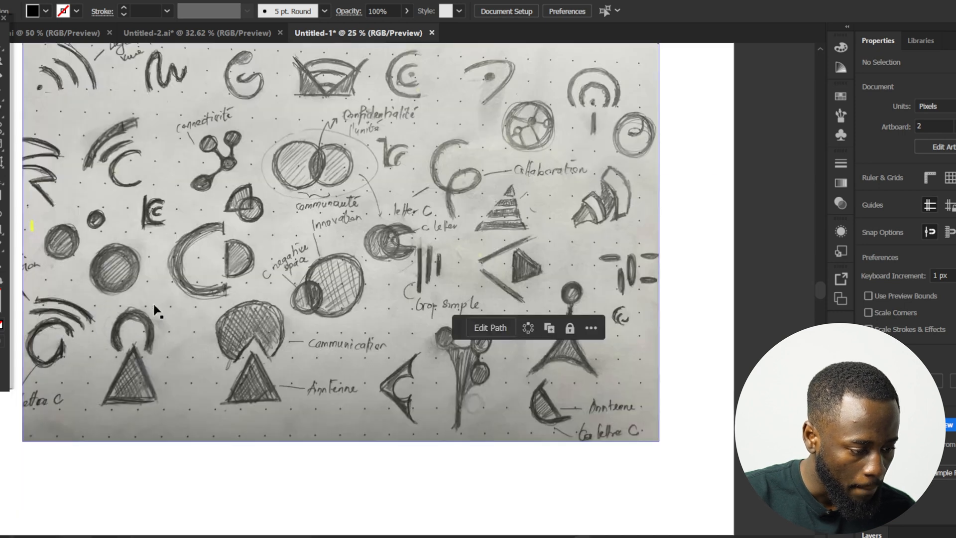
pyautogui.scroll(3, 355, 180)
pyautogui.scroll(-6, 217, 197)
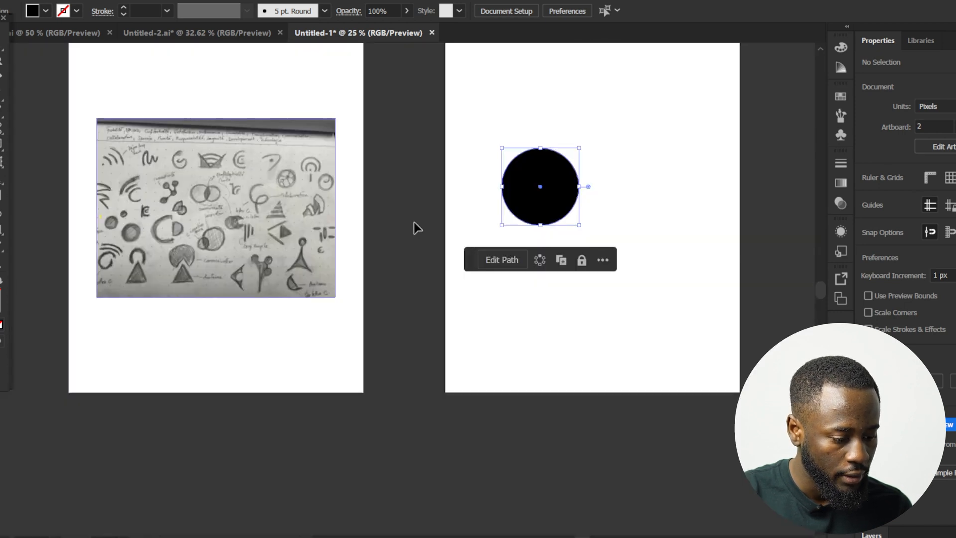
pyautogui.moveTo(519, 290); pyautogui.dragTo(356, 381)
pyautogui.scroll(4, 367, 331)
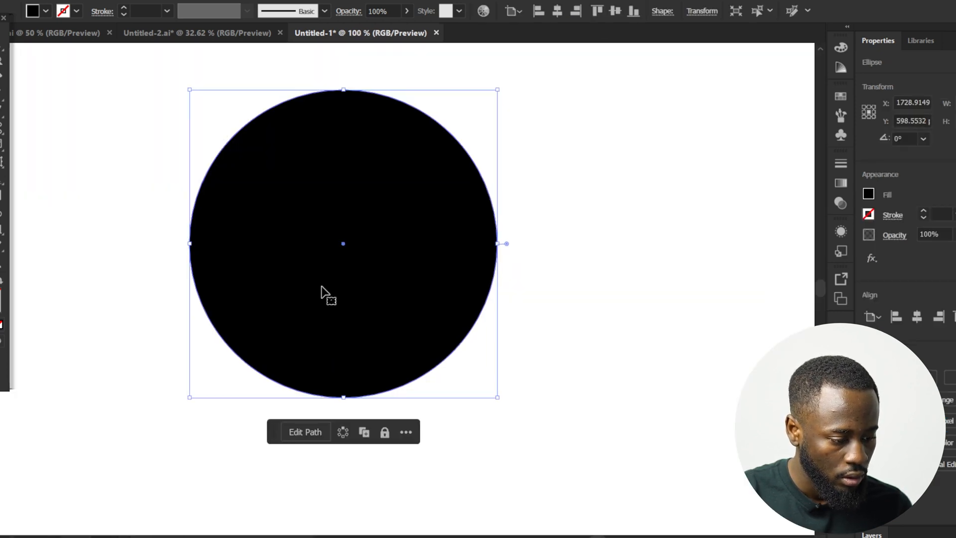
# Step: Shift the black circle about 40 px horizontally and duplicate it to the right so the two circles overlap
pyautogui.scroll(-2, 326, 292)
pyautogui.hscroll(4, 536, 282)
pyautogui.moveTo(155, 277); pyautogui.dragTo(179, 281)
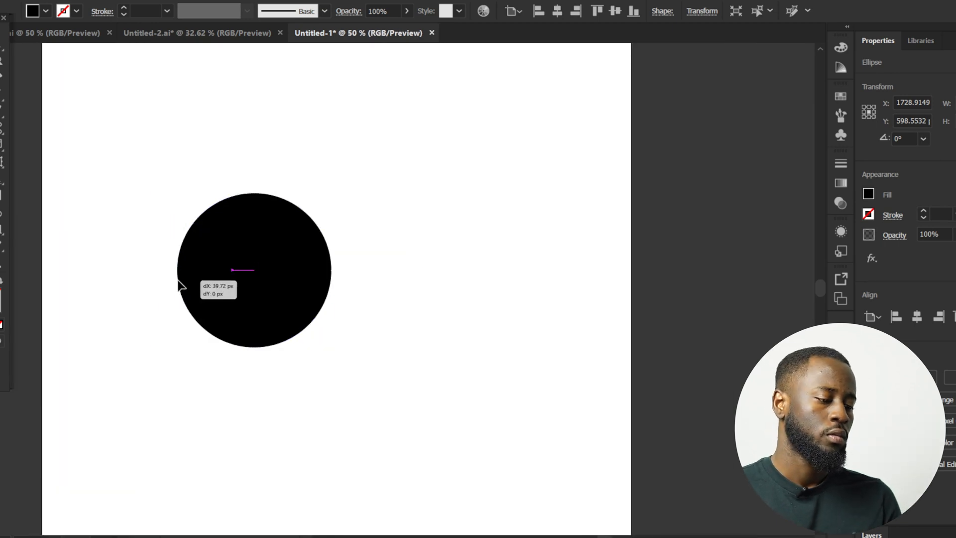
pyautogui.moveTo(249, 293); pyautogui.dragTo(369, 284)
pyautogui.click(488, 345)
# Step: Swap fill and stroke on both overlapping circles so they are drawn as outlines only
pyautogui.moveTo(506, 192); pyautogui.dragTo(140, 350)
pyautogui.moveTo(541, 180)
pyautogui.mouseDown()
pyautogui.moveTo(550, 196)
pyautogui.moveTo(153, 294)
pyautogui.mouseUp()
pyautogui.hotkey('shift', 'x')
pyautogui.click(309, 359)
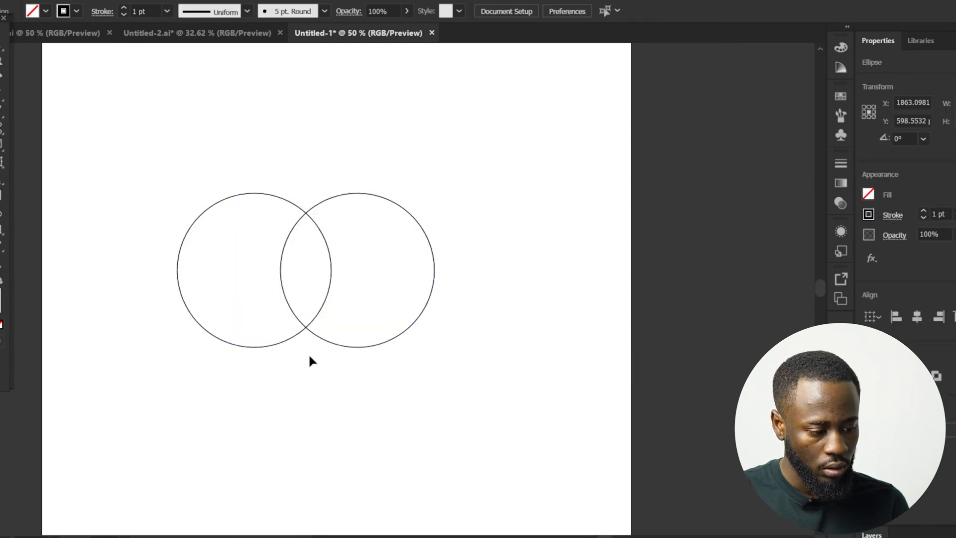
# Step: Set the stroke weight of both circle outlines to 8 pt
pyautogui.moveTo(506, 175); pyautogui.dragTo(154, 394)
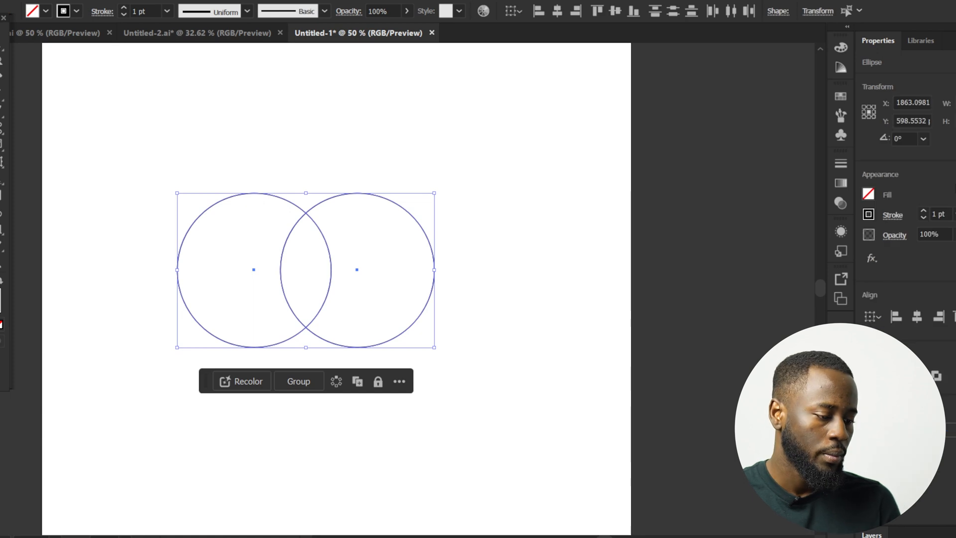
pyautogui.click(924, 211)
pyautogui.click(923, 211)
pyautogui.click(923, 211)
pyautogui.click(923, 211)
pyautogui.click(924, 211)
pyautogui.click(924, 211)
pyautogui.click(923, 211)
pyautogui.click(458, 341)
# Step: Swap stroke and fill on the two circles to make them solid black without an outline
pyautogui.scroll(-2, 461, 341)
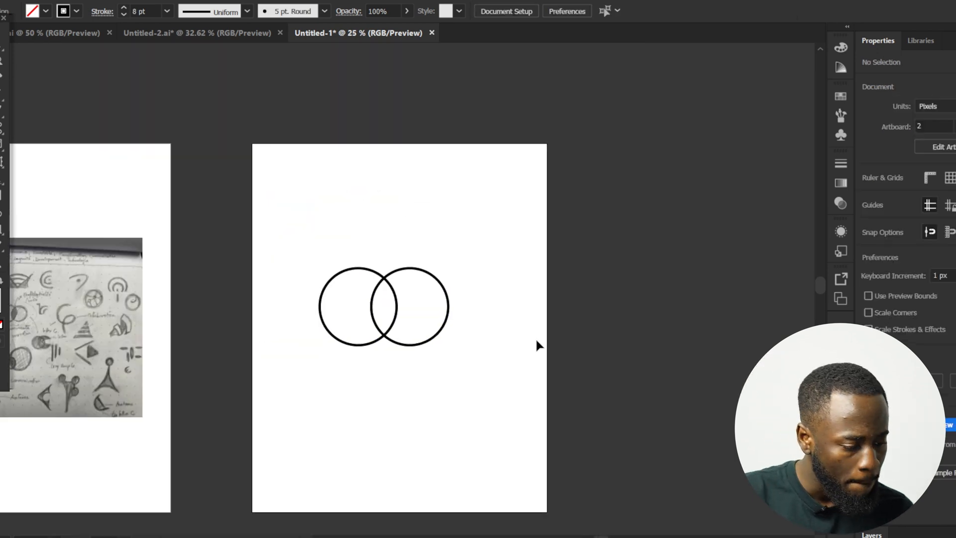
pyautogui.scroll(-1, 409, 343)
pyautogui.scroll(2, 263, 331)
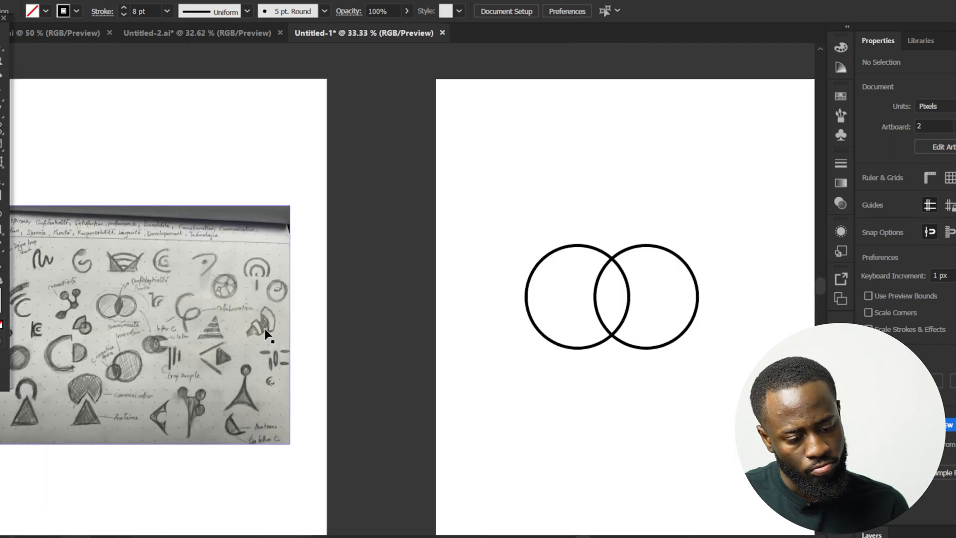
pyautogui.scroll(-1, 720, 343)
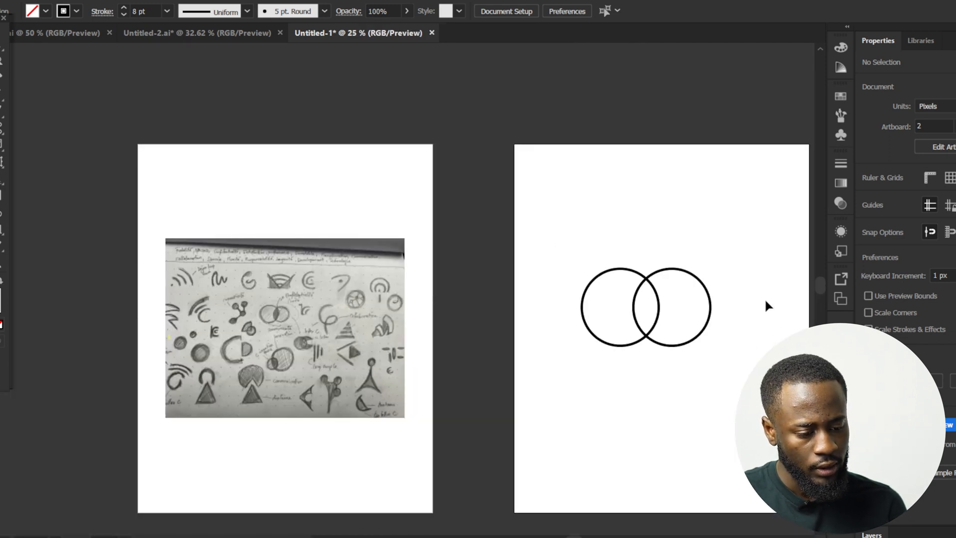
pyautogui.scroll(1, 766, 296)
pyautogui.scroll(1, 767, 298)
pyautogui.moveTo(766, 239); pyautogui.dragTo(550, 281)
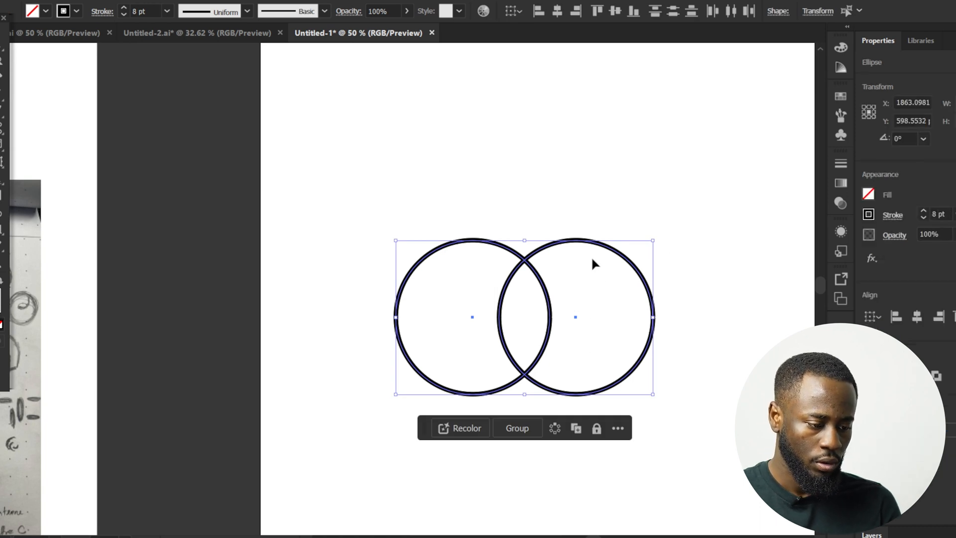
pyautogui.hotkey('shift', 'x')
# Step: Place a copy of the black circle pair below the first and shrink the lower pair's left circle proportionally
pyautogui.moveTo(566, 313); pyautogui.dragTo(554, 371)
pyautogui.click(736, 296)
pyautogui.click(532, 304)
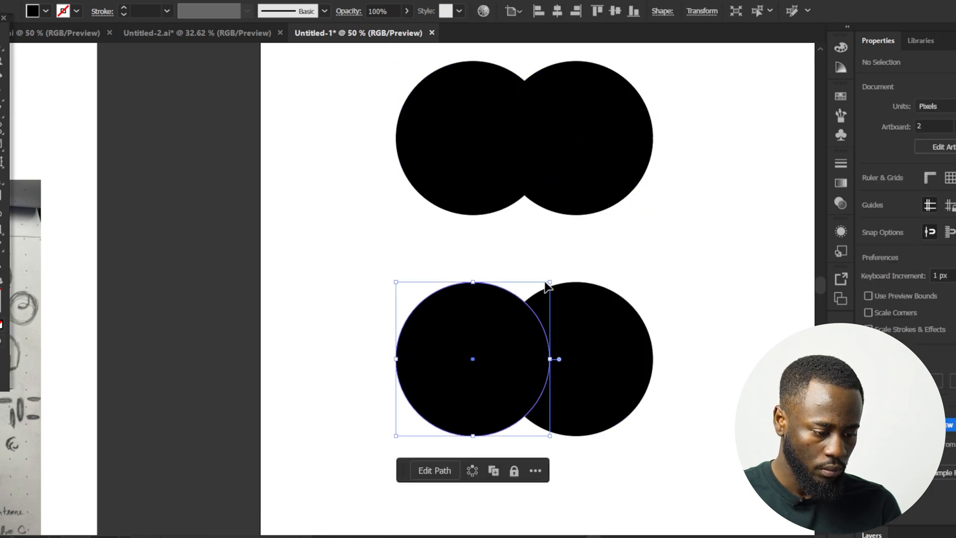
pyautogui.moveTo(550, 281); pyautogui.dragTo(509, 373)
pyautogui.click(391, 331)
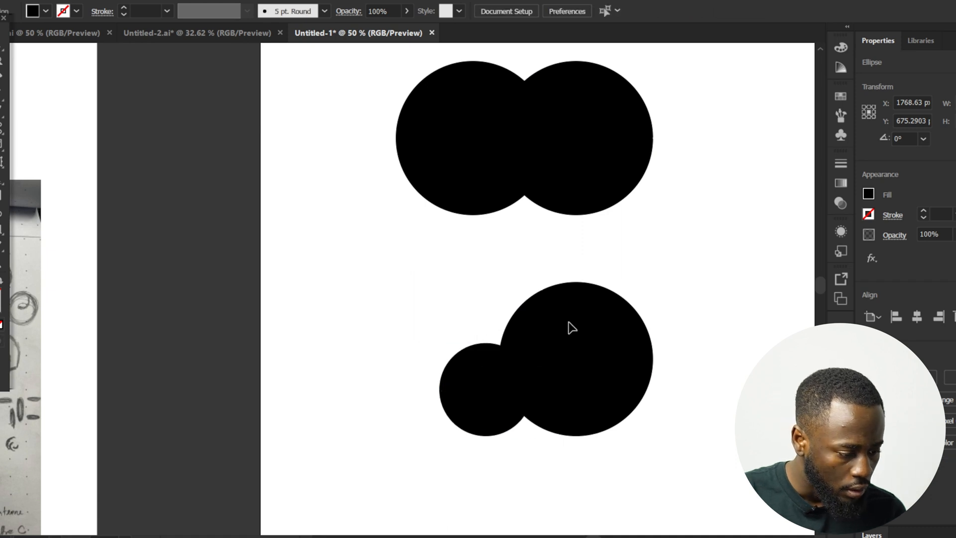
# Step: Compare the lower small-and-large circle pair with the negative-space C sketch on the first artboard
pyautogui.scroll(-2, 592, 323)
pyautogui.scroll(2, 236, 364)
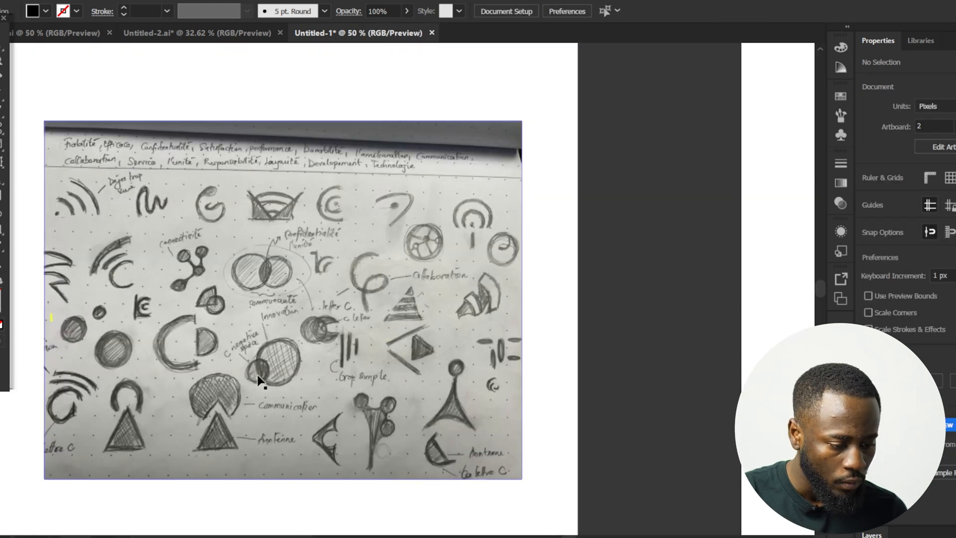
pyautogui.scroll(-2, 226, 358)
pyautogui.scroll(2, 697, 333)
pyautogui.moveTo(717, 298); pyautogui.dragTo(460, 362)
pyautogui.moveTo(709, 300); pyautogui.dragTo(571, 322)
pyautogui.scroll(-1, 530, 333)
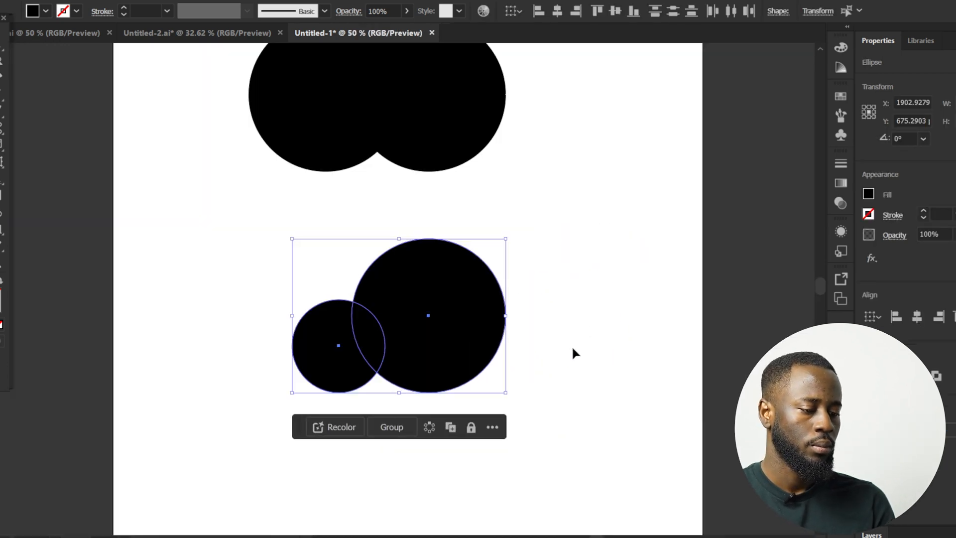
pyautogui.scroll(-2, 572, 344)
pyautogui.scroll(1, 571, 344)
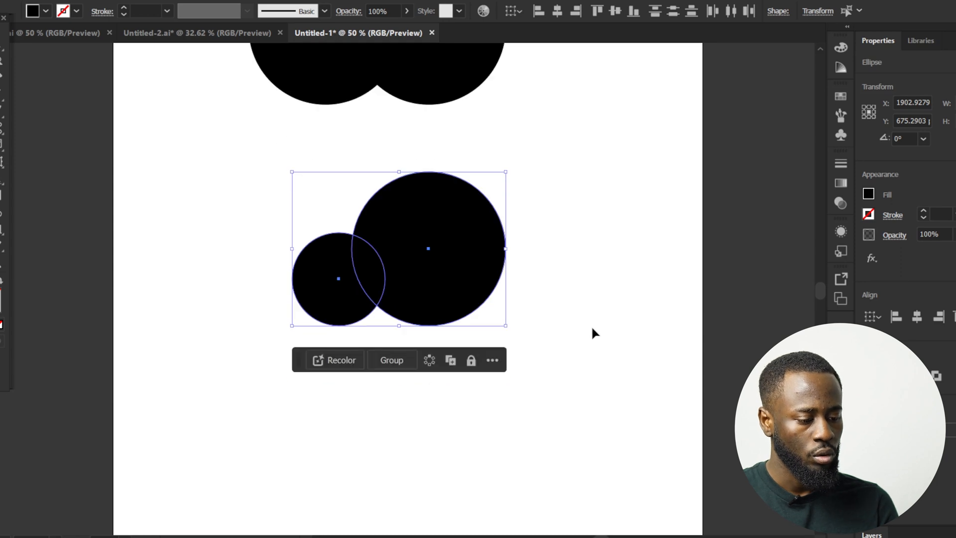
pyautogui.click(590, 325)
pyautogui.click(399, 284)
pyautogui.moveTo(238, 400); pyautogui.dragTo(444, 453)
pyautogui.press('Delete')
# Step: Duplicate the upper pair's right circle further right and squash the copy into an ellipse about 282 px wide and 172 px high
pyautogui.scroll(5, 582, 334)
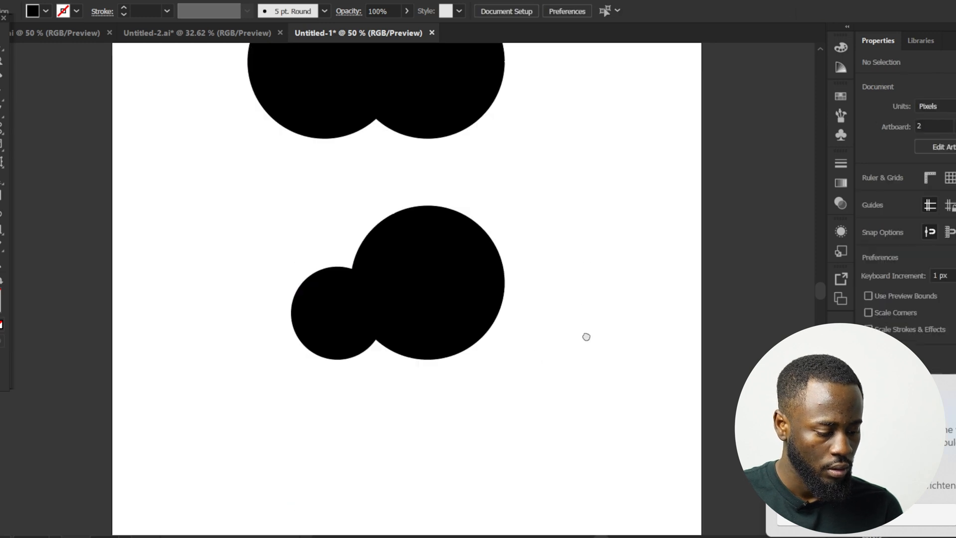
pyautogui.scroll(-3, 577, 184)
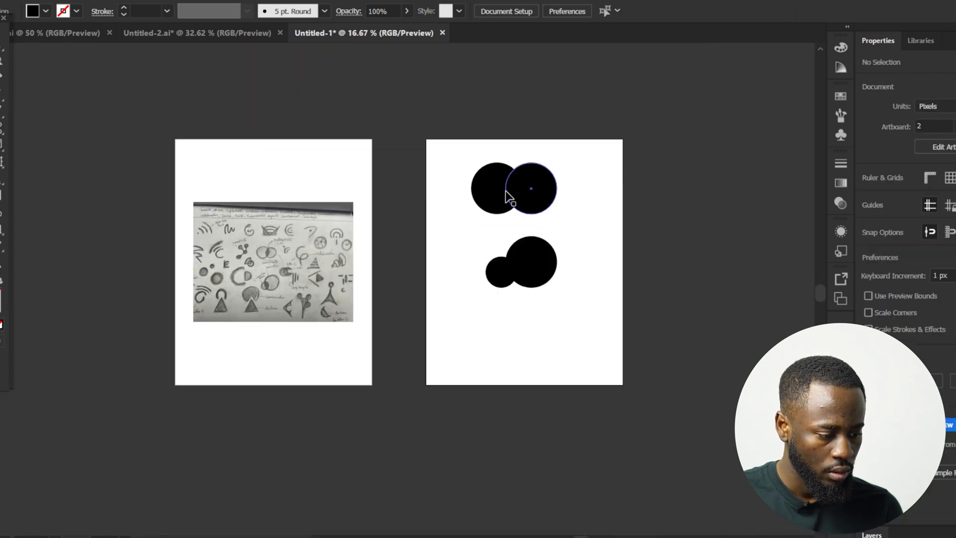
pyautogui.scroll(1, 503, 194)
pyautogui.scroll(1, 614, 177)
pyautogui.scroll(2, 614, 177)
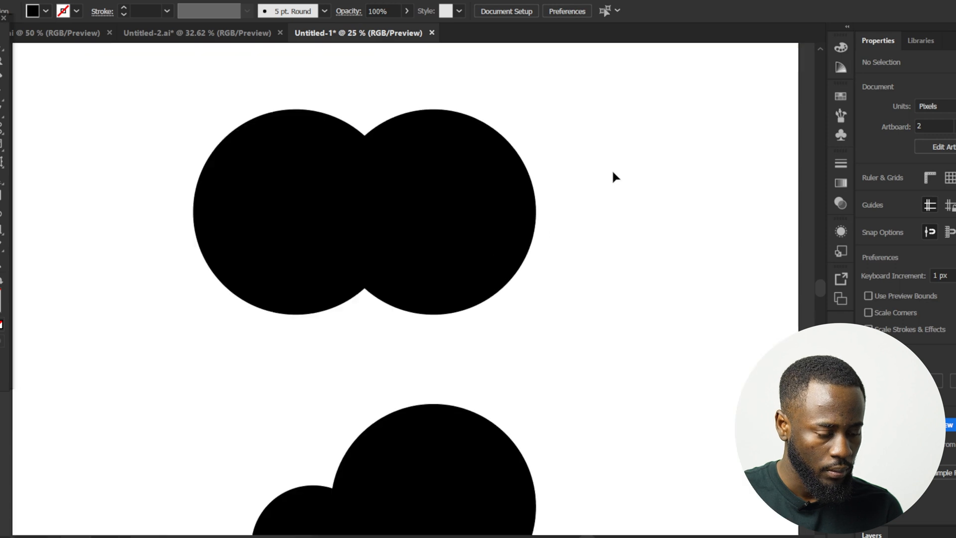
pyautogui.click(495, 201)
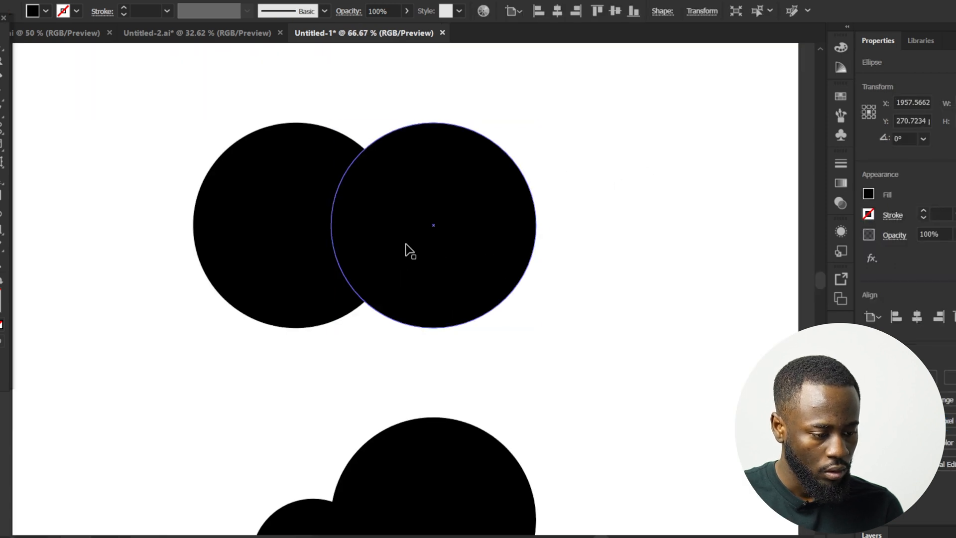
pyautogui.moveTo(451, 243); pyautogui.dragTo(565, 214)
pyautogui.moveTo(553, 125); pyautogui.dragTo(554, 165)
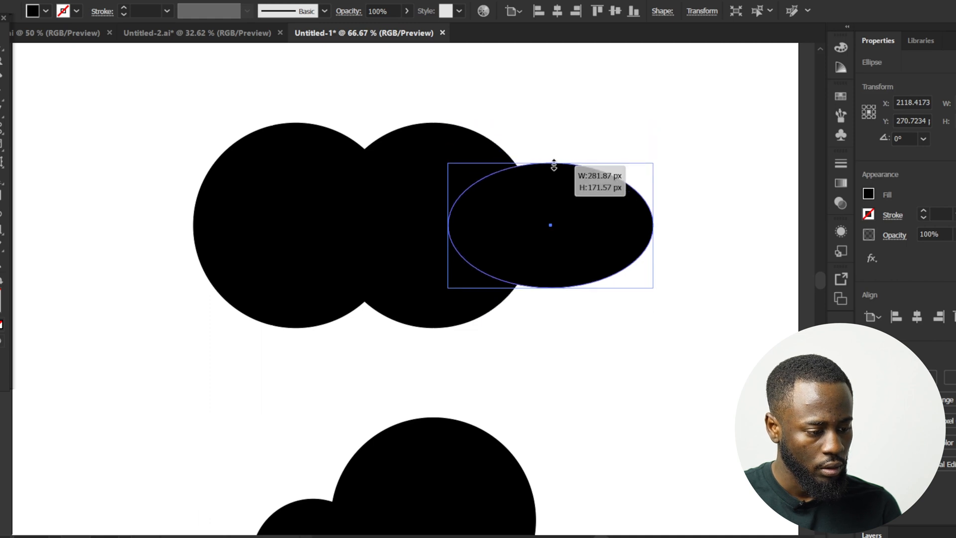
# Step: Swap fill and stroke on the two upper circles and the ellipse to show them as outlines
pyautogui.moveTo(513, 107)
pyautogui.mouseDown()
pyautogui.moveTo(394, 128)
pyautogui.moveTo(267, 175)
pyautogui.mouseUp()
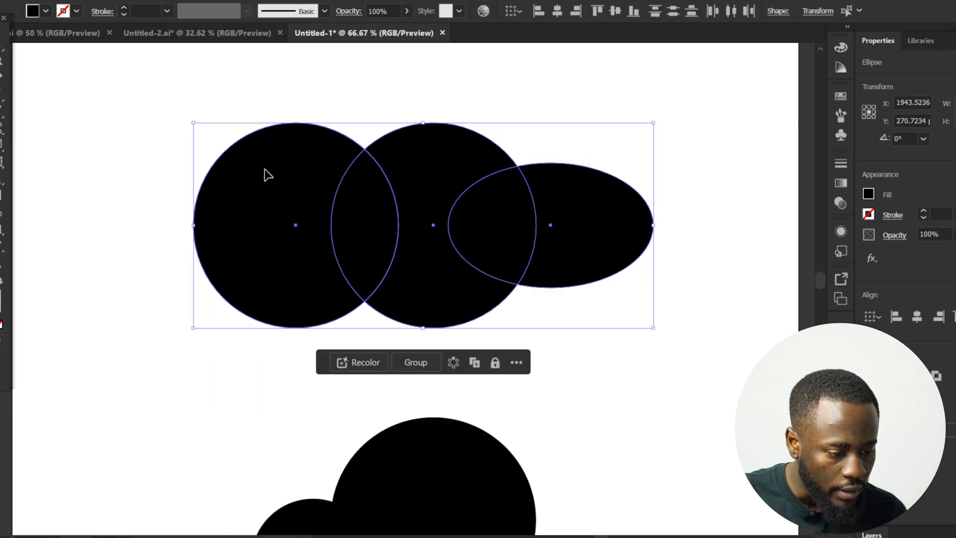
pyautogui.hotkey('shift', 'x')
pyautogui.click(685, 237)
# Step: Move the ellipse left until its left end touches the right edge of the left circle
pyautogui.moveTo(445, 218); pyautogui.dragTo(403, 215)
pyautogui.scroll(-2, 546, 101)
pyautogui.scroll(2, 546, 102)
pyautogui.click(551, 117)
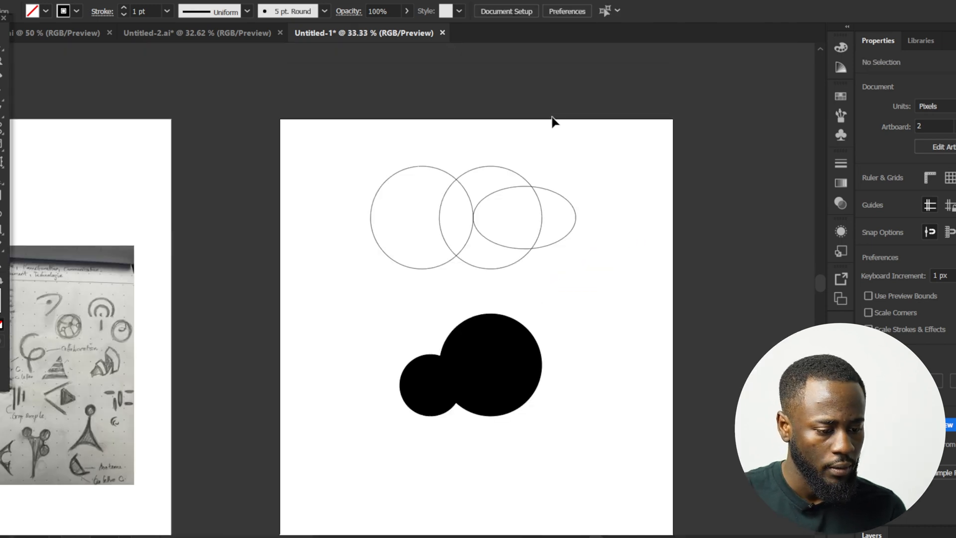
# Step: Flatten the ellipse further about its centre while keeping its width
pyautogui.scroll(1, 571, 194)
pyautogui.moveTo(615, 141); pyautogui.dragTo(557, 223)
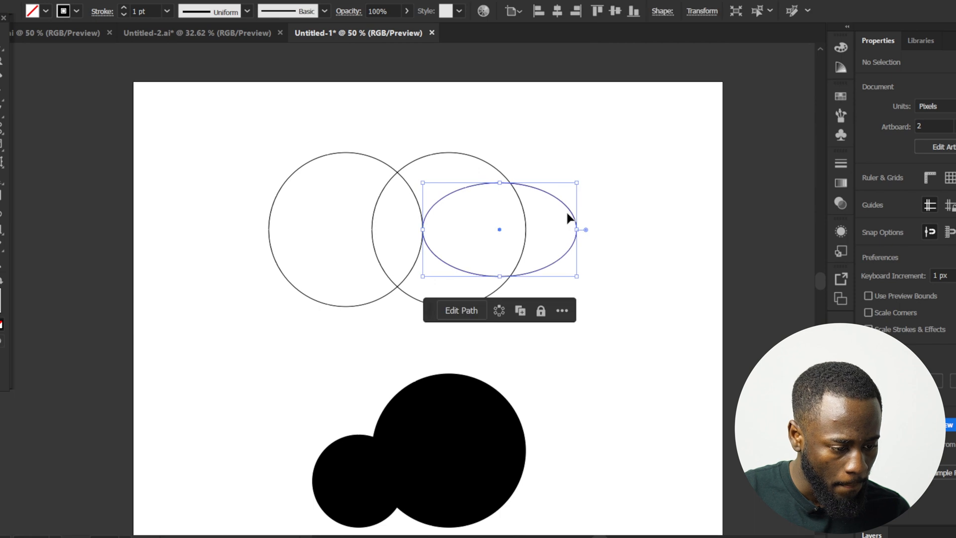
pyautogui.moveTo(498, 183)
pyautogui.mouseDown()
pyautogui.moveTo(500, 193)
pyautogui.moveTo(500, 182)
pyautogui.mouseUp()
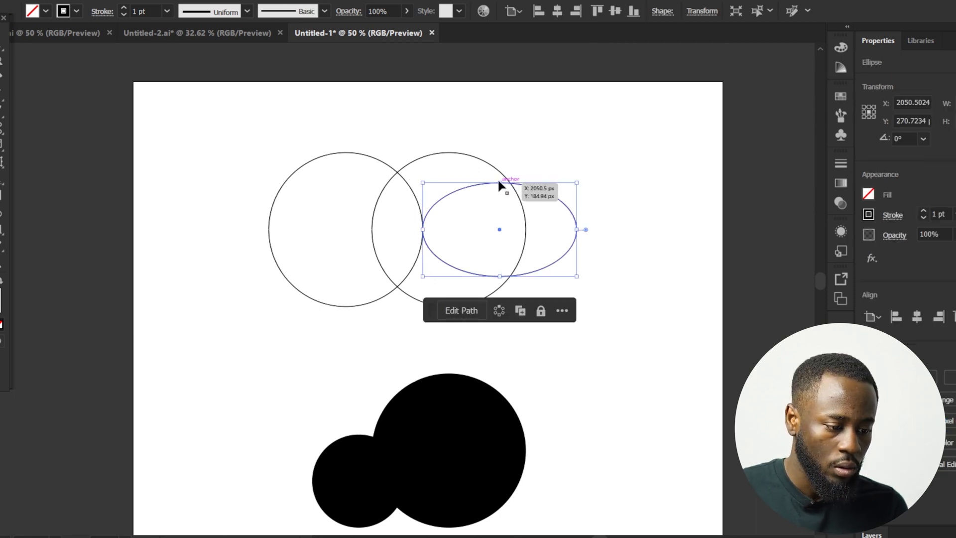
pyautogui.moveTo(499, 182); pyautogui.dragTo(502, 193)
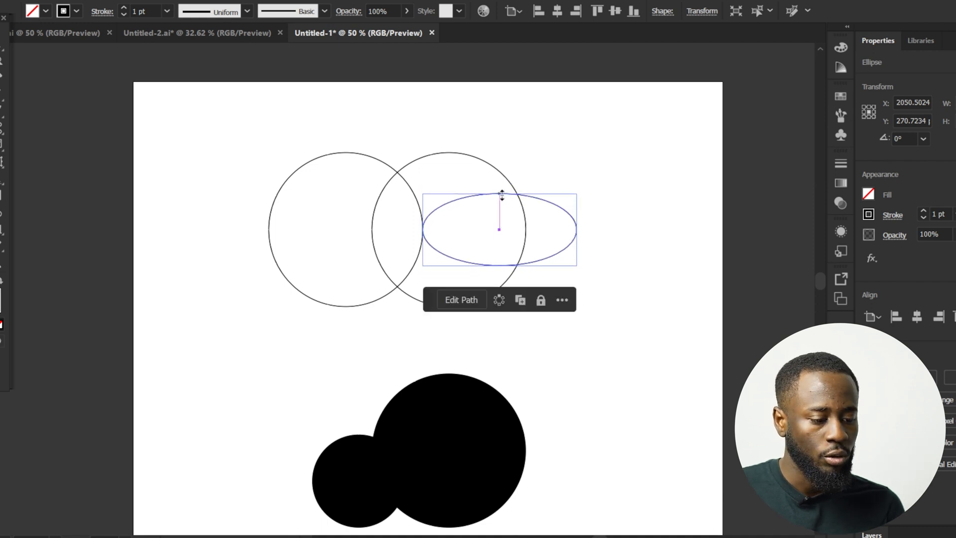
pyautogui.moveTo(562, 135); pyautogui.dragTo(533, 149)
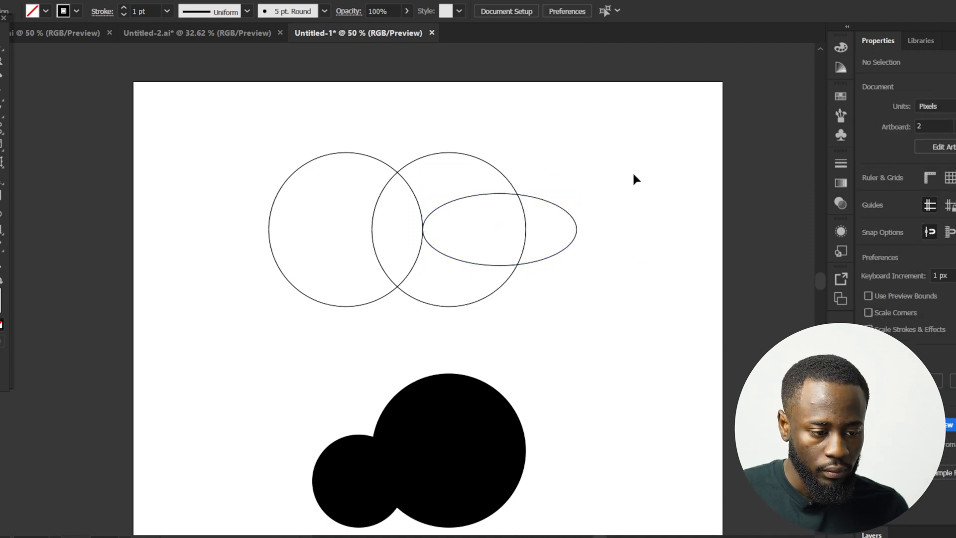
# Step: Duplicate the second artboard with its artwork to its right as a third artboard
pyautogui.moveTo(632, 173); pyautogui.dragTo(300, 269)
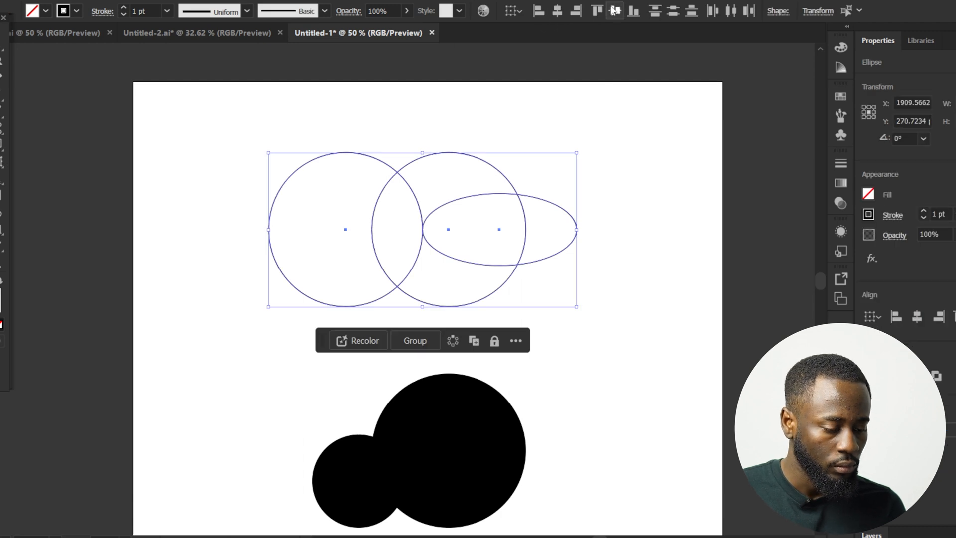
pyautogui.click(324, 266)
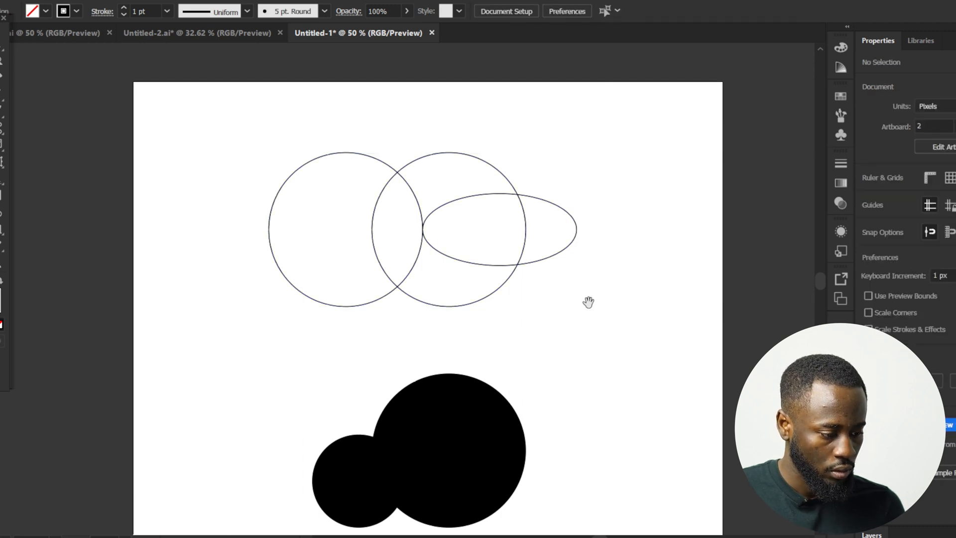
pyautogui.moveTo(588, 302); pyautogui.dragTo(344, 293)
pyautogui.scroll(-1, 255, 268)
pyautogui.scroll(-1, 257, 266)
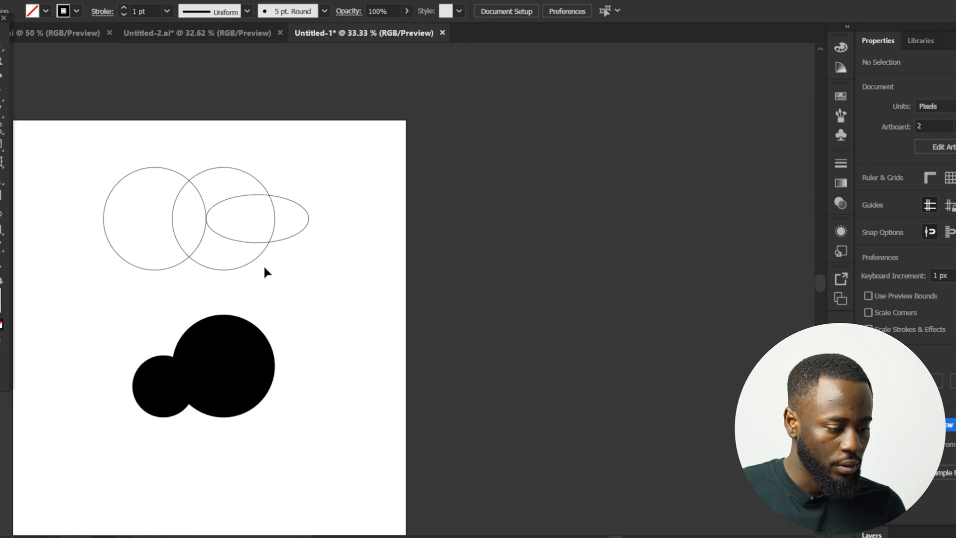
pyautogui.hotkey('alt', 'o')
pyautogui.press('Escape')
pyautogui.hotkey('shift', 'o')
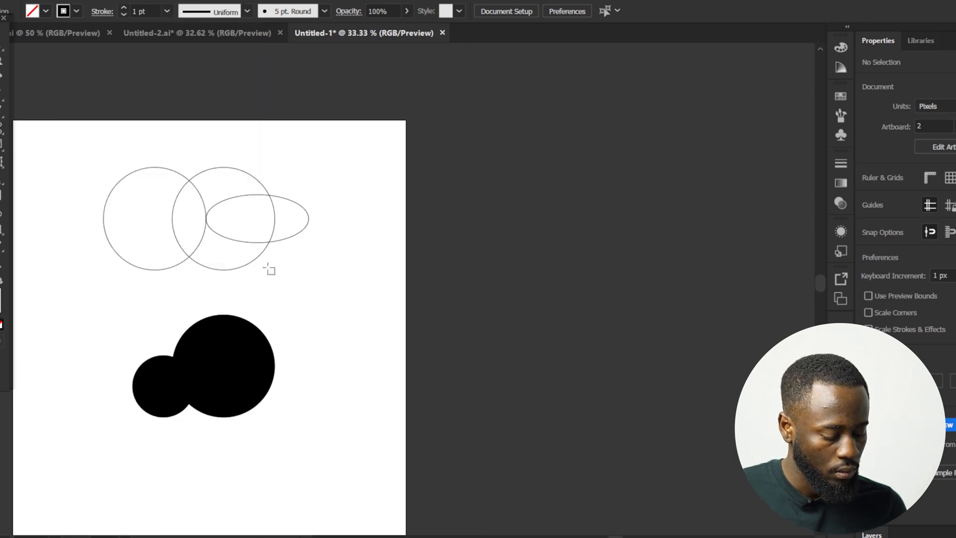
pyautogui.scroll(-2, 265, 265)
pyautogui.moveTo(235, 280); pyautogui.dragTo(483, 317)
# Step: Delete the small and large filled circles from the third artboard
pyautogui.press('v')
pyautogui.moveTo(592, 295); pyautogui.dragTo(428, 360)
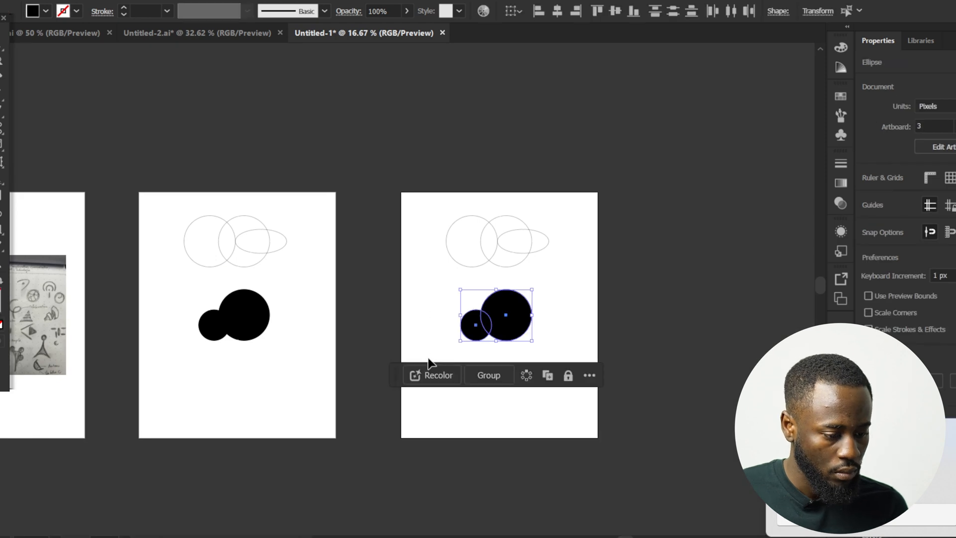
pyautogui.press('Delete')
# Step: Duplicate the two outlined circles and the ellipse directly below, and swap the copy's fill and stroke to solid black
pyautogui.scroll(4, 533, 255)
pyautogui.scroll(-1, 672, 393)
pyautogui.scroll(-1, 647, 309)
pyautogui.hotkey('ctrl', 'a')
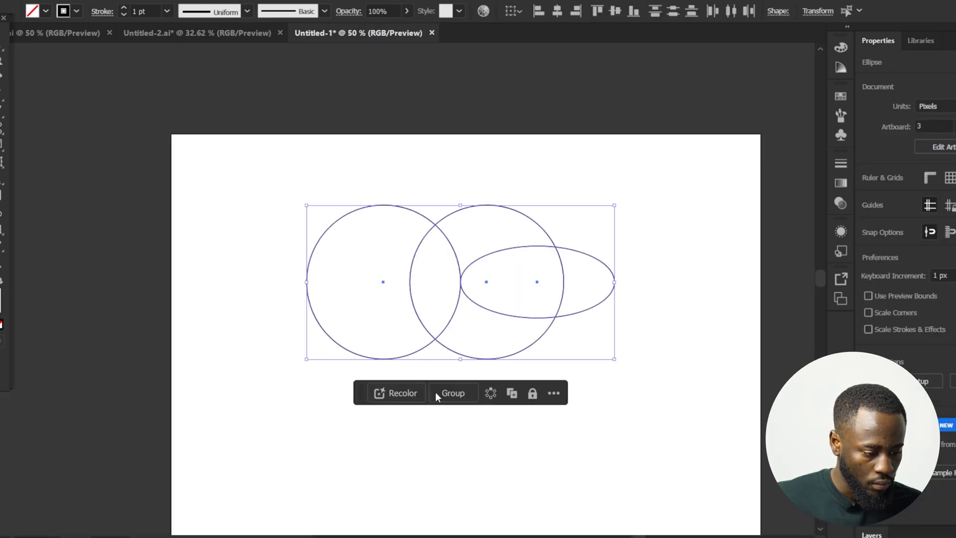
pyautogui.moveTo(459, 282); pyautogui.dragTo(443, 457)
pyautogui.scroll(-2, 461, 381)
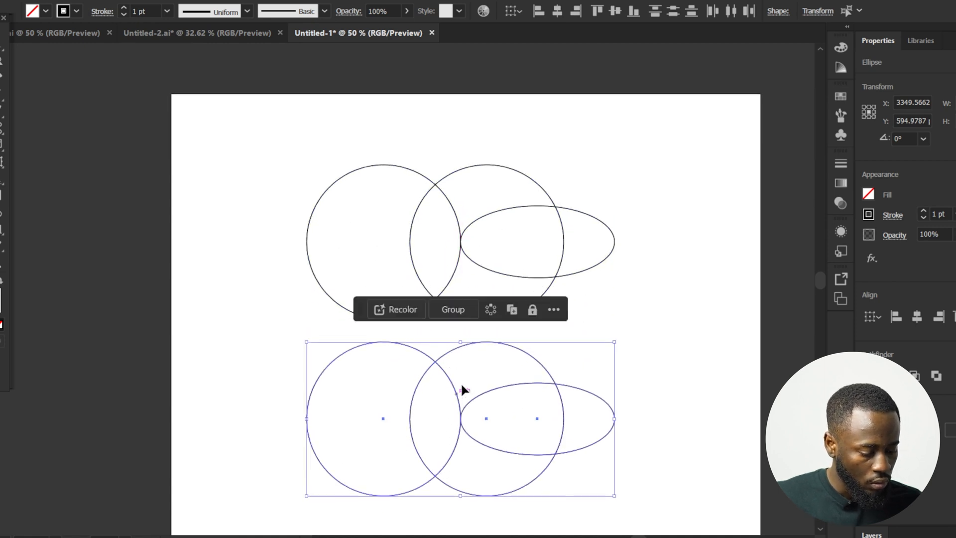
pyautogui.hotkey('shift', 'x')
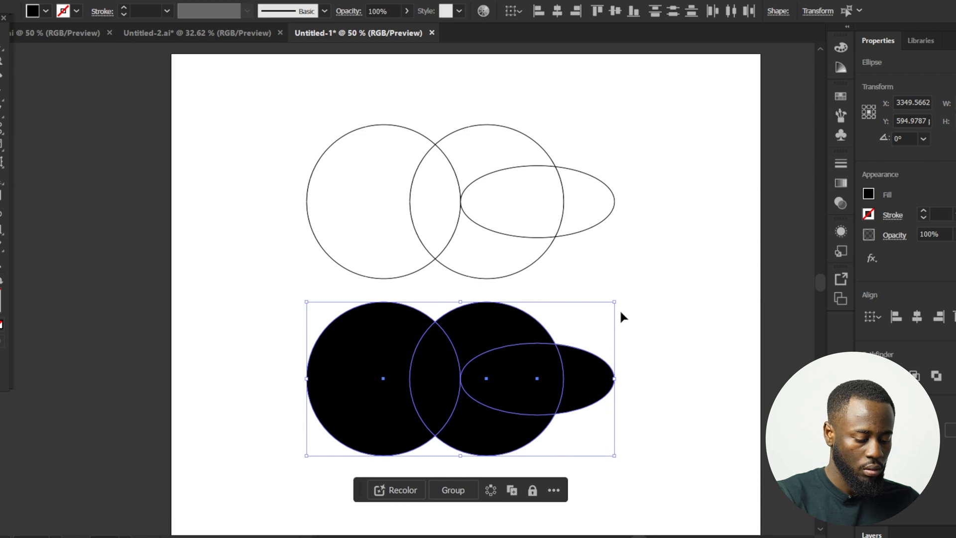
# Step: Cut the ellipse out of the lower right circle with the Shape Builder tool to form a C-like opening
pyautogui.hotkey('shift', 'm')
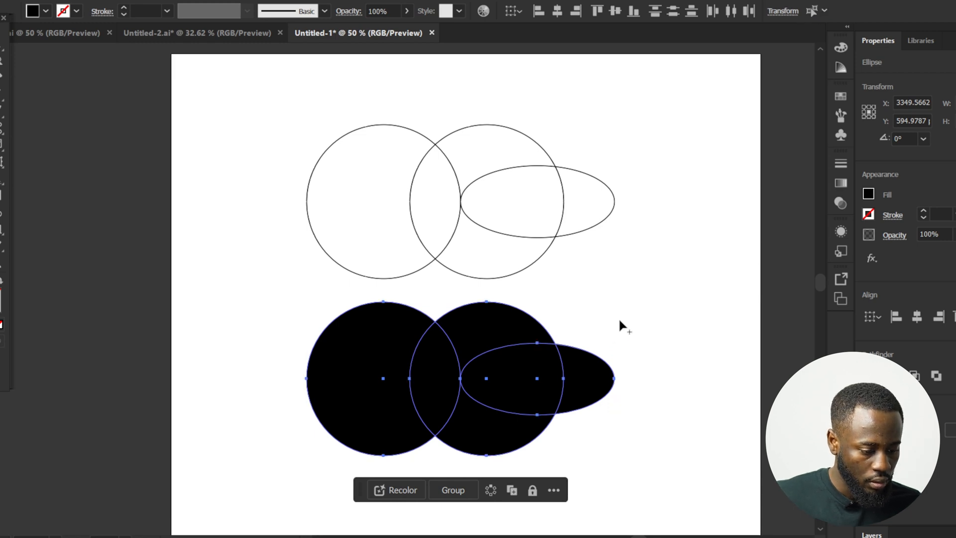
pyautogui.moveTo(553, 395); pyautogui.dragTo(580, 391)
pyautogui.press('v')
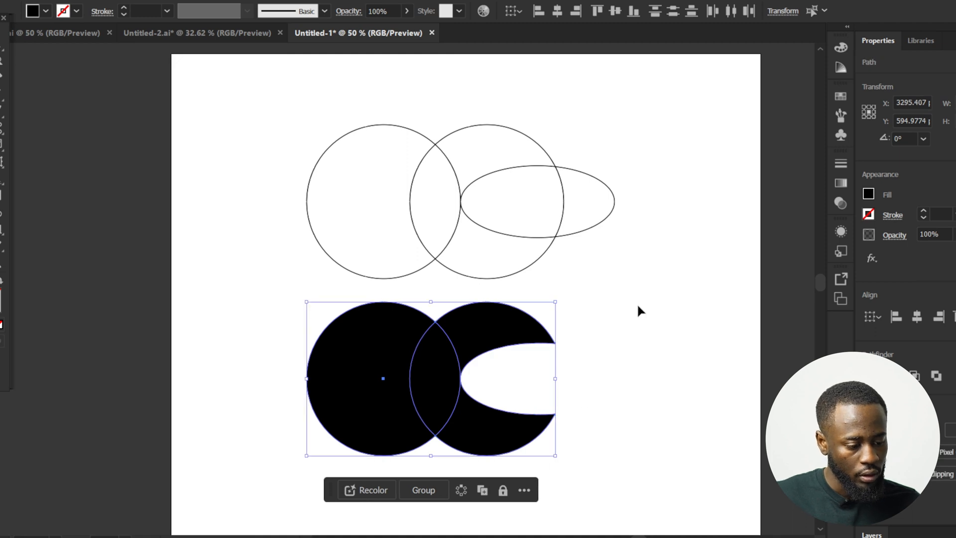
pyautogui.click(638, 312)
# Step: Remove the lens-shaped overlap between the two lower black circles with the Shape Builder tool
pyautogui.scroll(-1, 638, 312)
pyautogui.moveTo(468, 340); pyautogui.dragTo(289, 392)
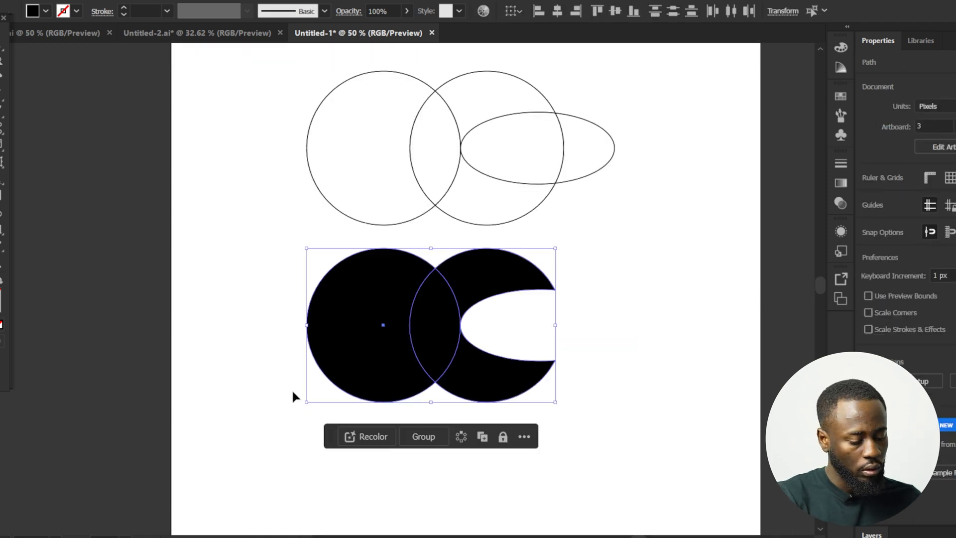
pyautogui.hotkey('shift', 'm')
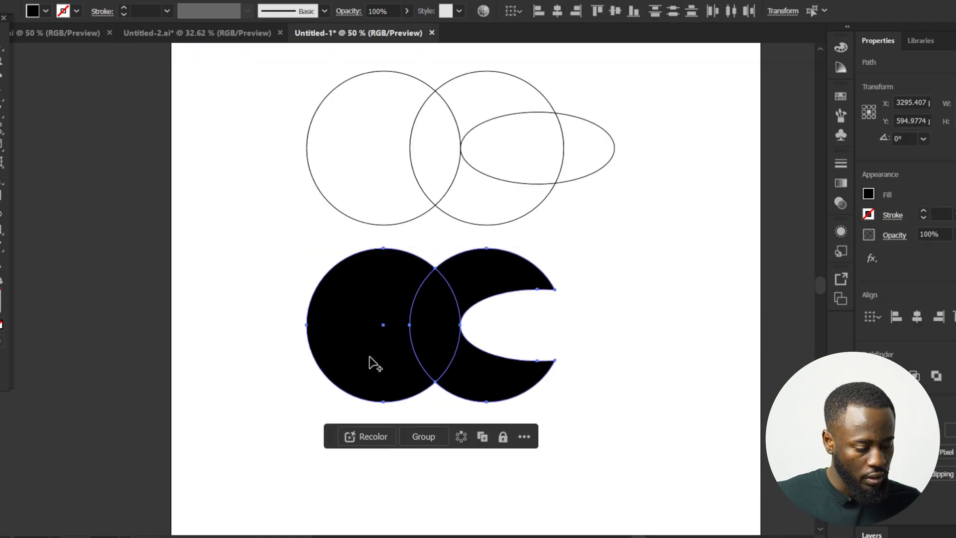
pyautogui.click(422, 326)
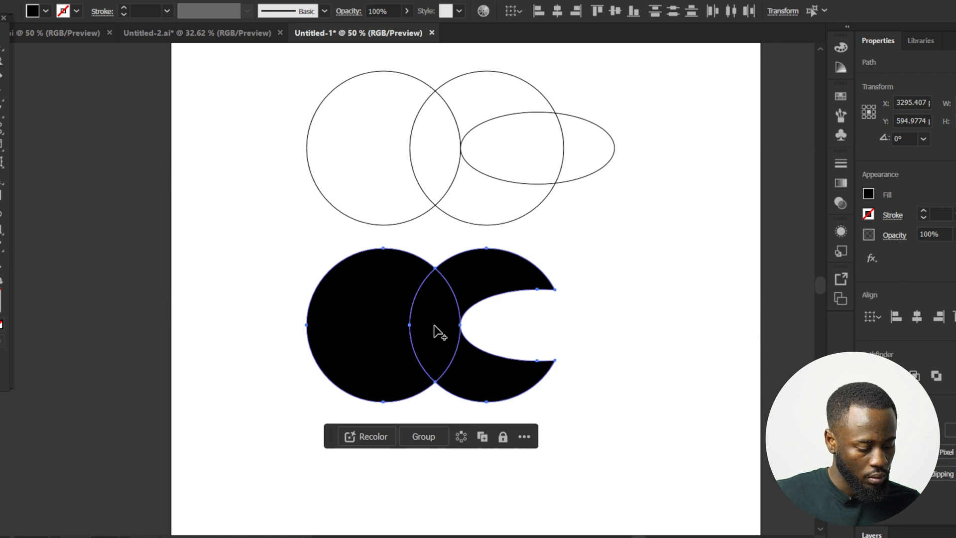
pyautogui.press('v')
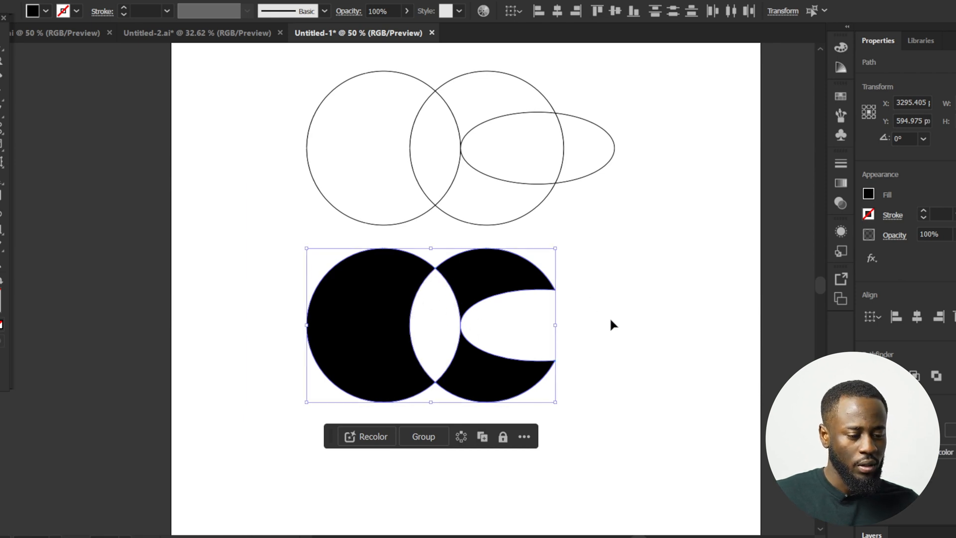
pyautogui.click(609, 316)
# Step: Move the cut black double-circle shape about 282 px straight down on the third artboard
pyautogui.scroll(-3, 604, 307)
pyautogui.scroll(1, 641, 313)
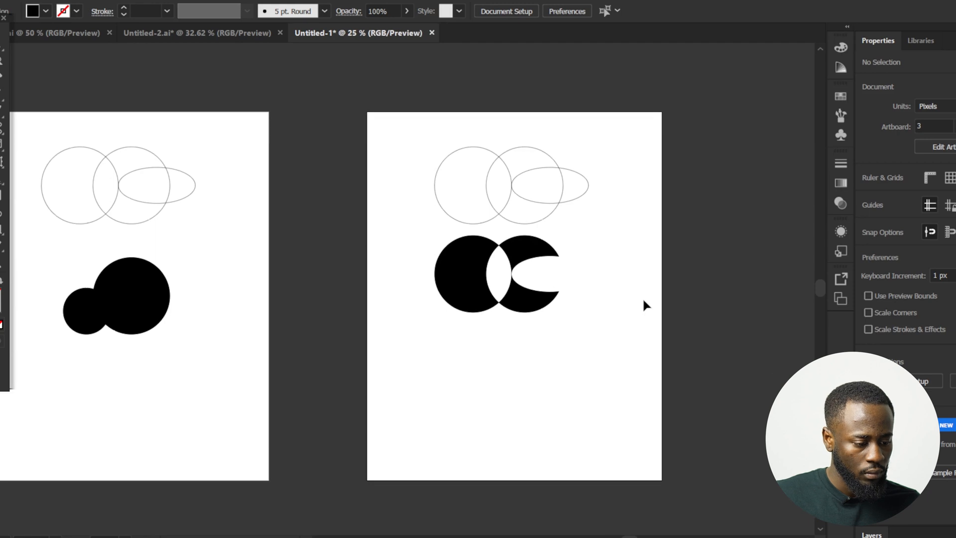
pyautogui.scroll(2, 642, 297)
pyautogui.moveTo(618, 234); pyautogui.dragTo(326, 359)
pyautogui.moveTo(434, 266); pyautogui.dragTo(435, 369)
pyautogui.click(575, 261)
pyautogui.scroll(-1, 577, 276)
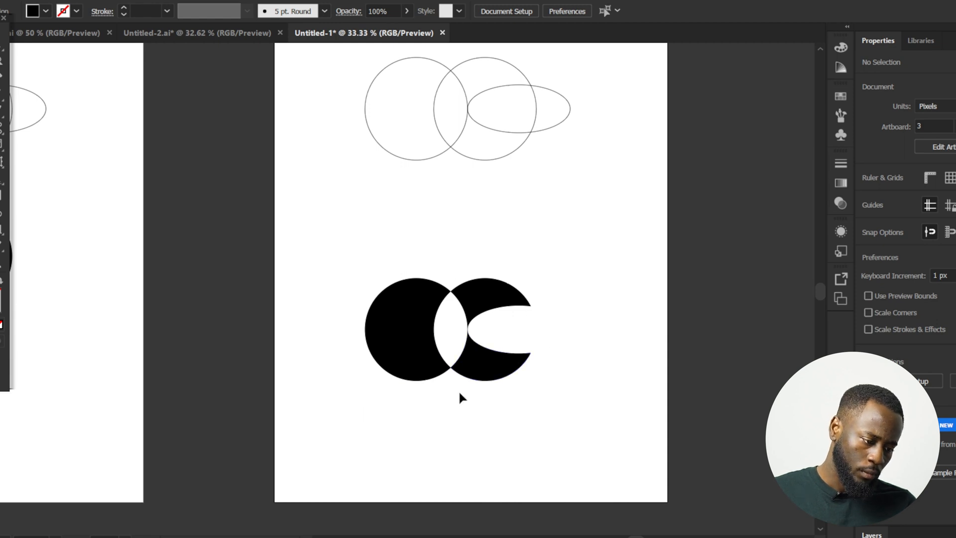
# Step: Select the cut black double-circle shape and take it off its place on the third artboard
pyautogui.scroll(1, 458, 389)
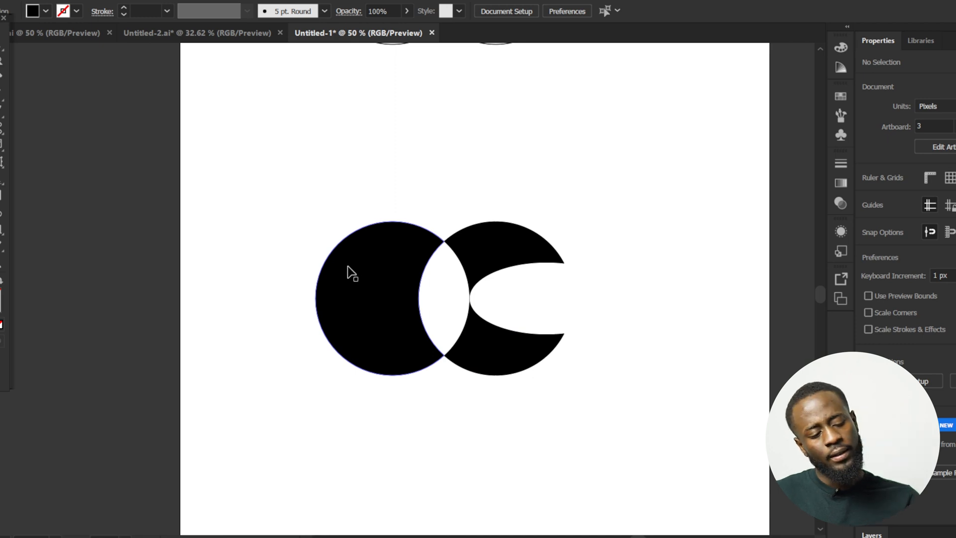
pyautogui.scroll(-2, 352, 272)
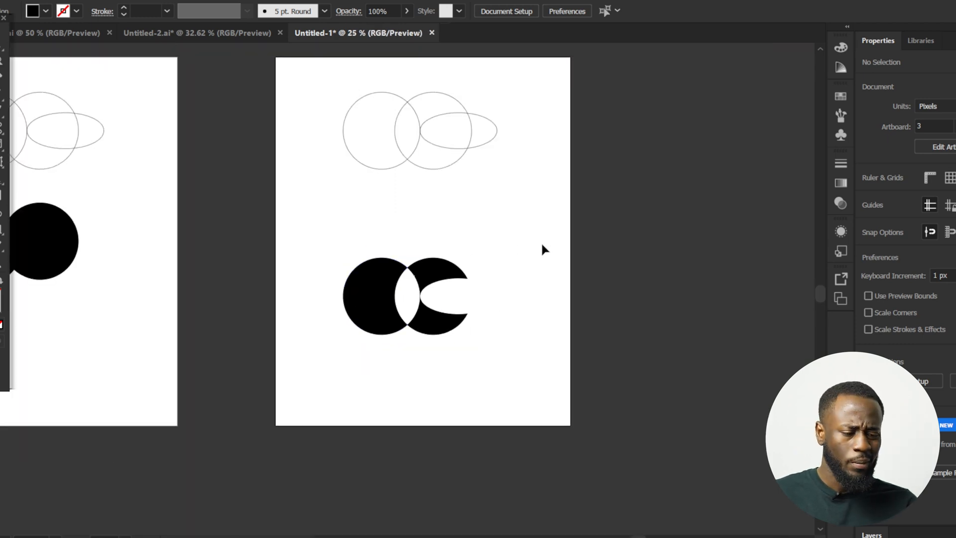
pyautogui.scroll(-2, 542, 243)
pyautogui.scroll(1, 488, 249)
pyautogui.scroll(1, 486, 248)
pyautogui.moveTo(535, 238); pyautogui.dragTo(338, 377)
pyautogui.scroll(2, 497, 318)
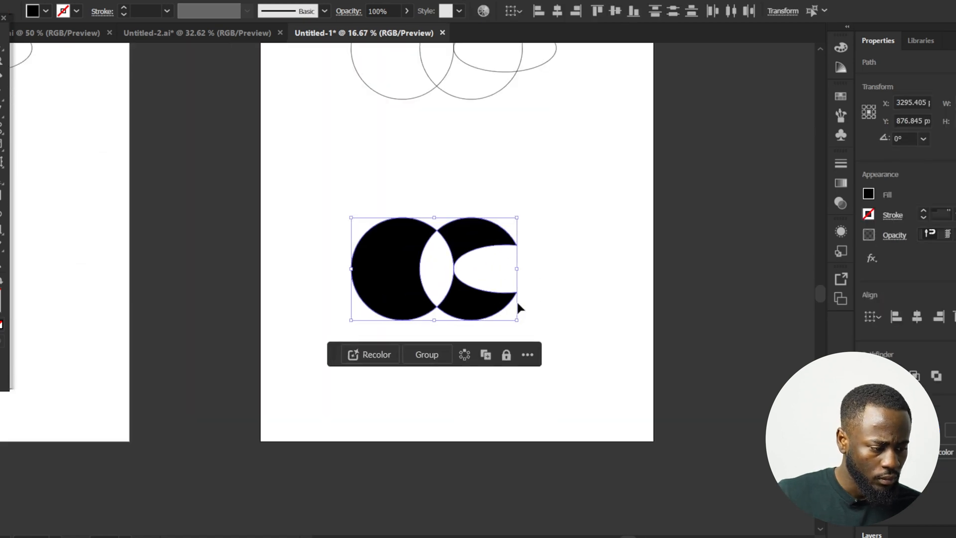
pyautogui.scroll(-2, 517, 302)
pyautogui.scroll(2, 203, 269)
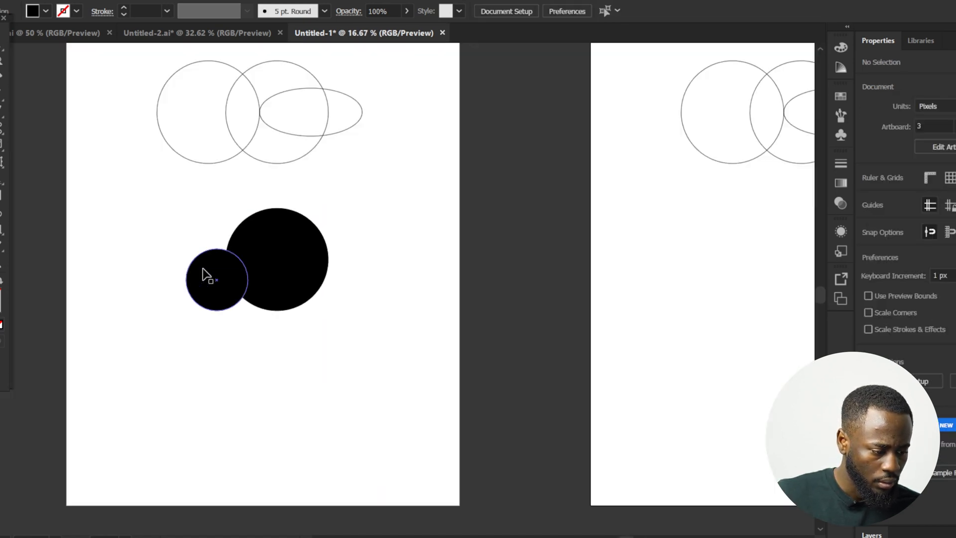
# Step: Place the filled small and large circle pair from the second artboard onto the third, below the outlined shapes
pyautogui.moveTo(351, 214); pyautogui.dragTo(172, 310)
pyautogui.scroll(-3, 224, 284)
pyautogui.moveTo(234, 278); pyautogui.dragTo(437, 303)
pyautogui.scroll(3, 463, 293)
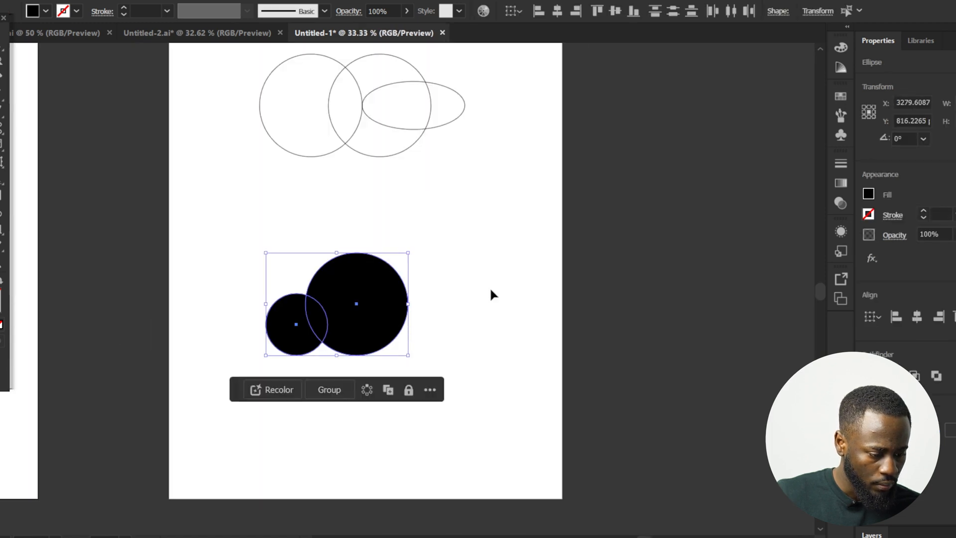
# Step: Swap fill and stroke on the small and large circle pair to show them as outlines
pyautogui.scroll(1, 412, 306)
pyautogui.click(412, 309)
pyautogui.scroll(1, 394, 320)
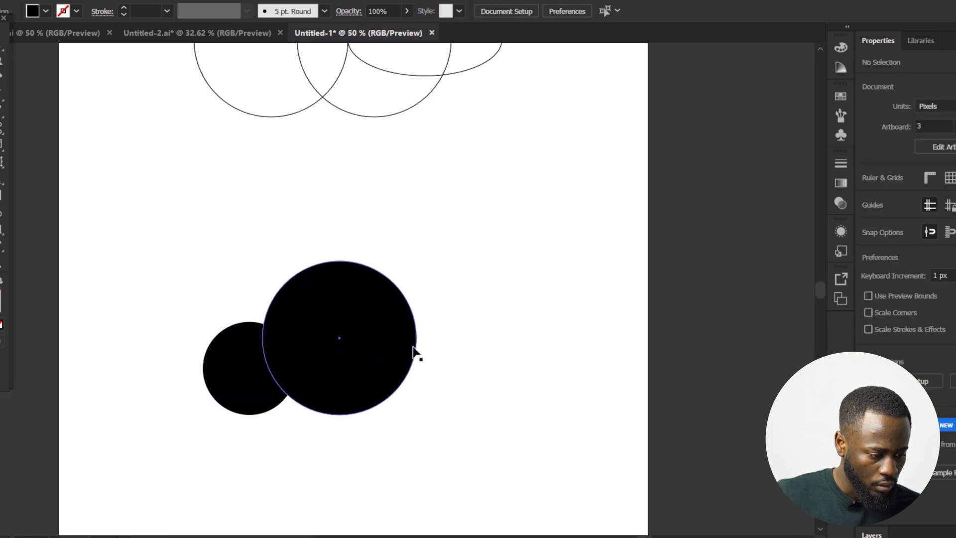
pyautogui.moveTo(522, 267); pyautogui.dragTo(306, 341)
pyautogui.scroll(-2, 305, 341)
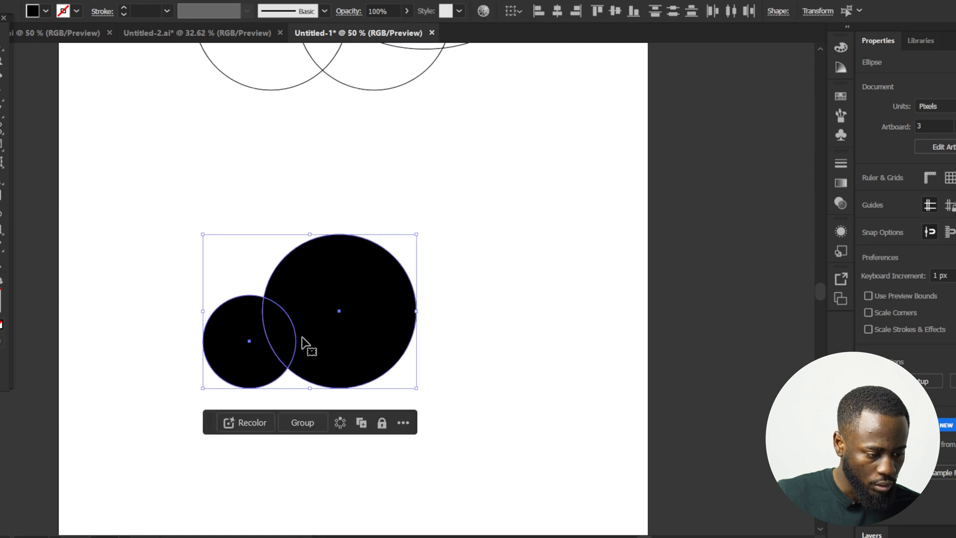
pyautogui.scroll(1, 308, 340)
pyautogui.scroll(-1, 343, 322)
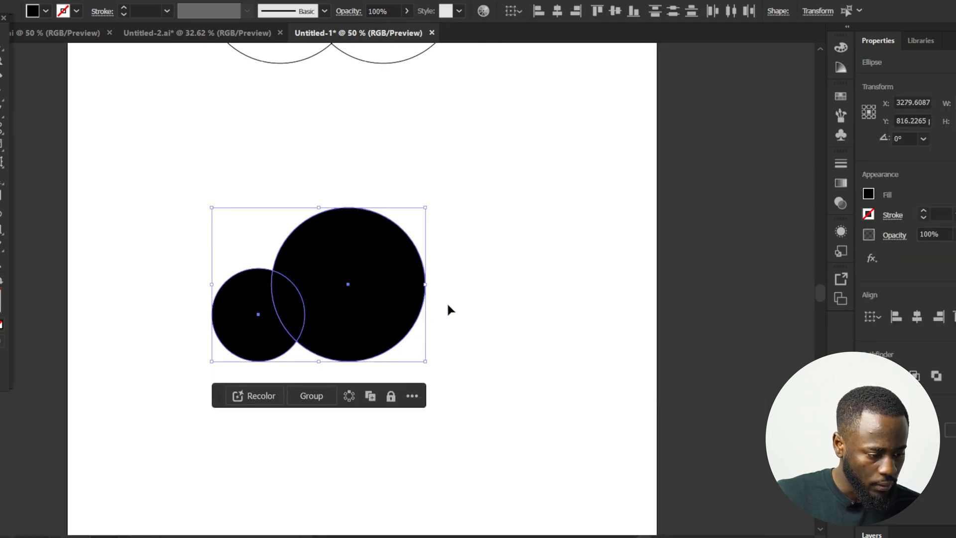
pyautogui.hotkey('shift', 'x')
pyautogui.click(542, 262)
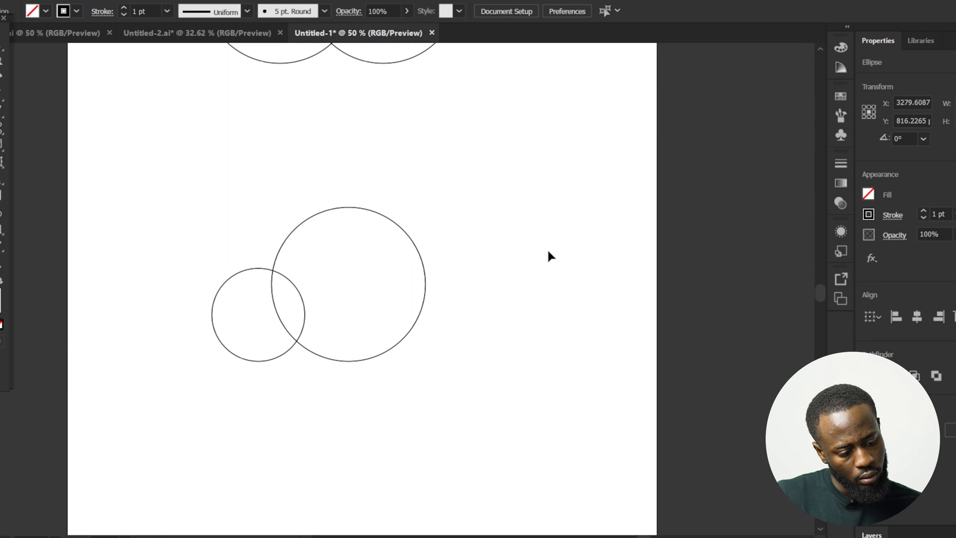
pyautogui.scroll(-1, 547, 248)
pyautogui.moveTo(547, 251); pyautogui.dragTo(320, 314)
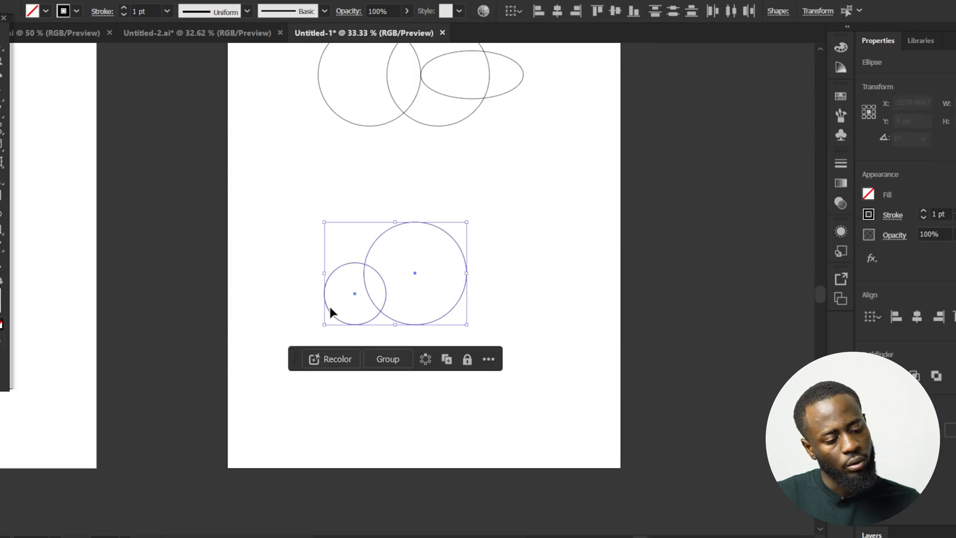
pyautogui.click(536, 258)
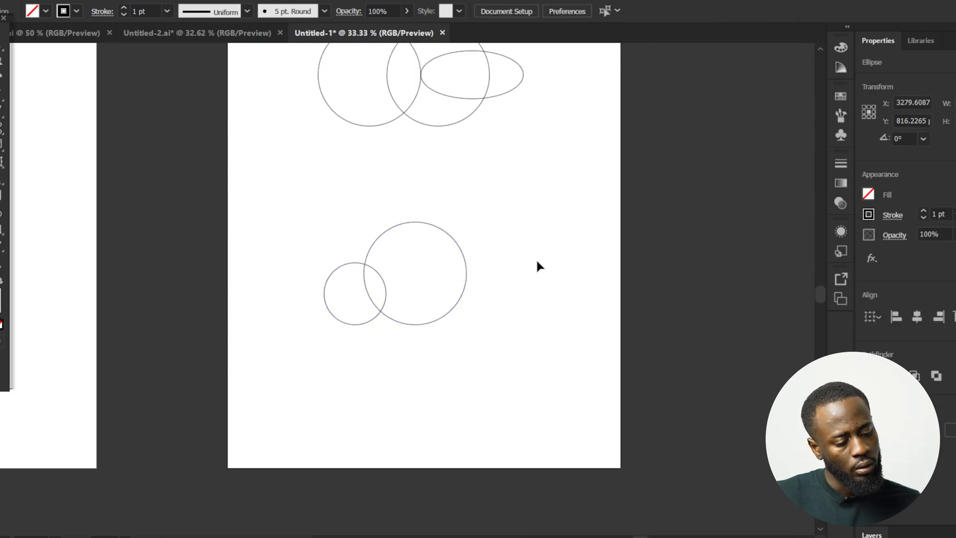
# Step: Consult the overlapping-circles sketch with the negative-space C, and swap the circle pair's fill and stroke back to solid black
pyautogui.scroll(-4, 537, 259)
pyautogui.scroll(5, 191, 282)
pyautogui.scroll(5, 398, 152)
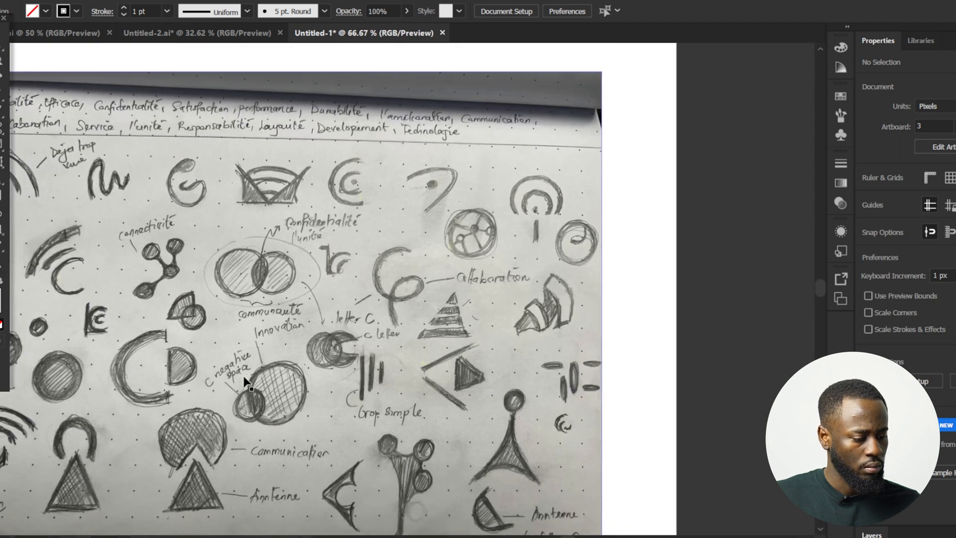
pyautogui.scroll(-6, 172, 376)
pyautogui.scroll(5, 433, 384)
pyautogui.scroll(-1, 461, 396)
pyautogui.moveTo(565, 295); pyautogui.dragTo(362, 331)
pyautogui.hotkey('shift', 'x')
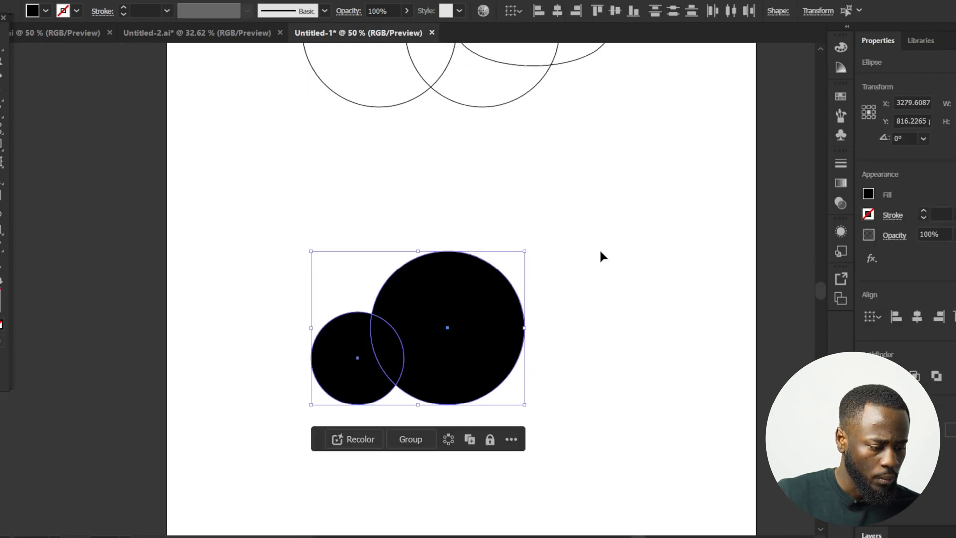
# Step: Scale the small circle down slightly and move the large circle left so the two overlap more
pyautogui.click(241, 393)
pyautogui.click(335, 390)
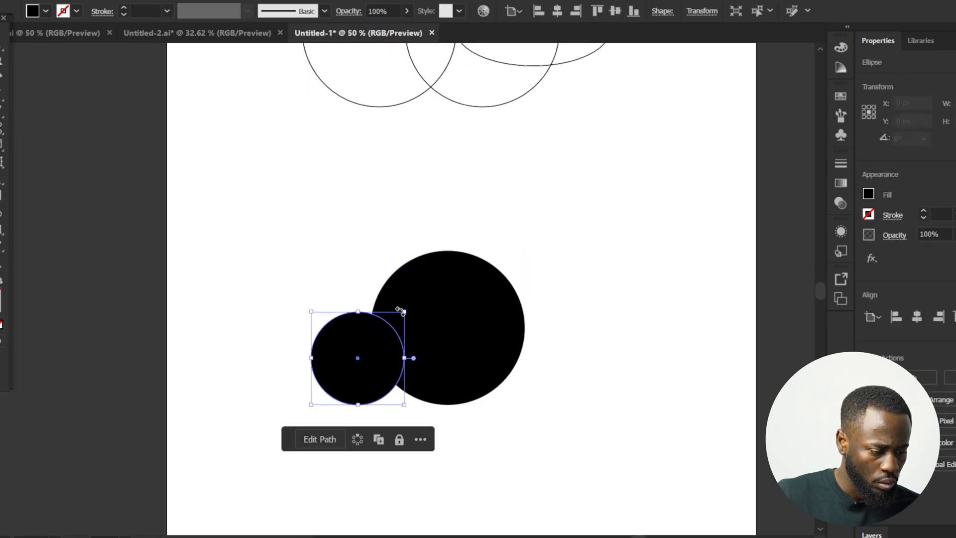
pyautogui.moveTo(404, 311); pyautogui.dragTo(447, 313)
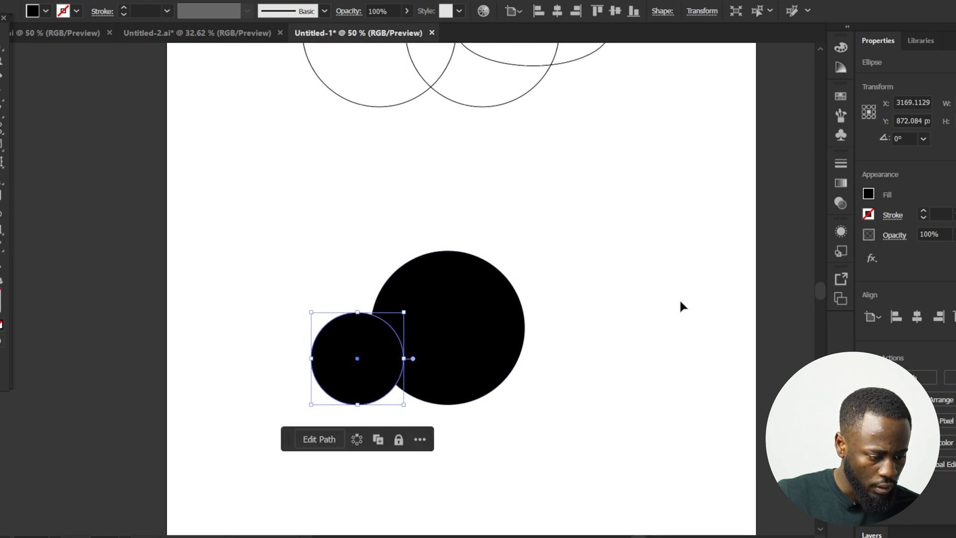
pyautogui.click(679, 298)
pyautogui.moveTo(496, 356); pyautogui.dragTo(490, 355)
pyautogui.click(634, 331)
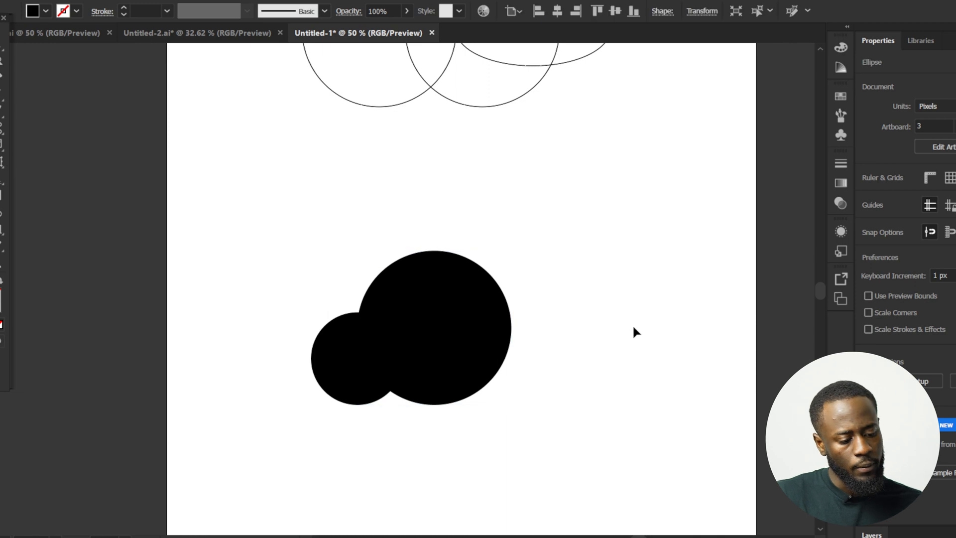
# Step: Separate the overlap between the small and large circles into its own region with the Shape Builder tool
pyautogui.moveTo(642, 335); pyautogui.dragTo(287, 395)
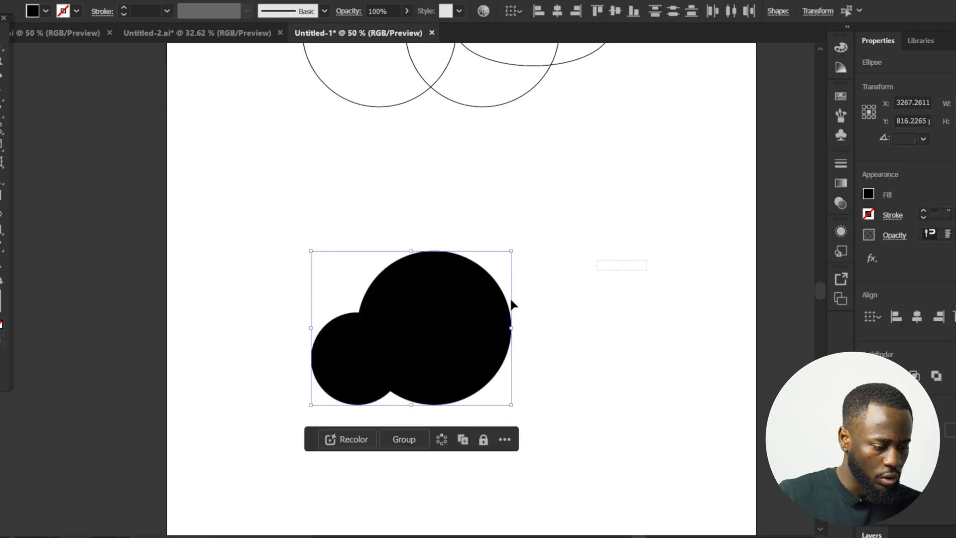
pyautogui.hotkey('shift', 'm')
pyautogui.click(398, 354)
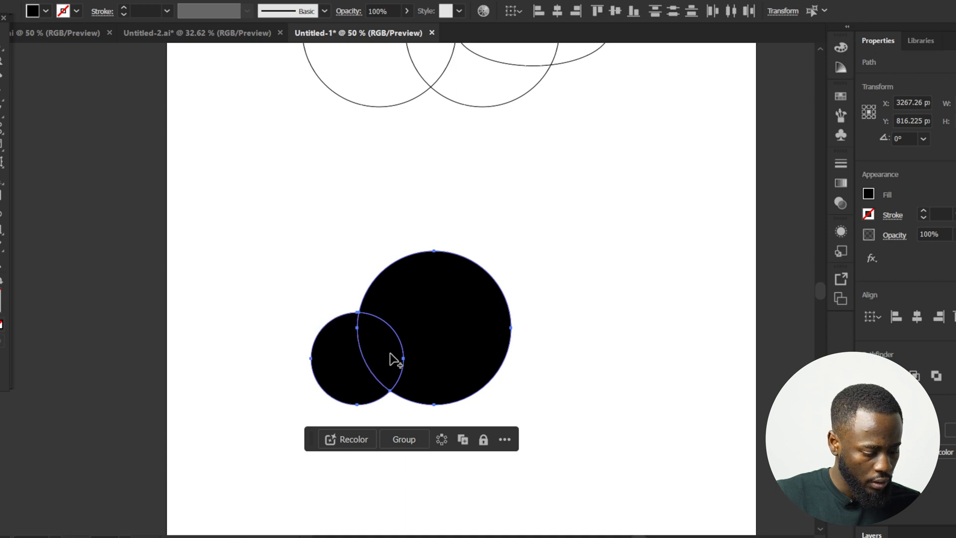
pyautogui.click(466, 318)
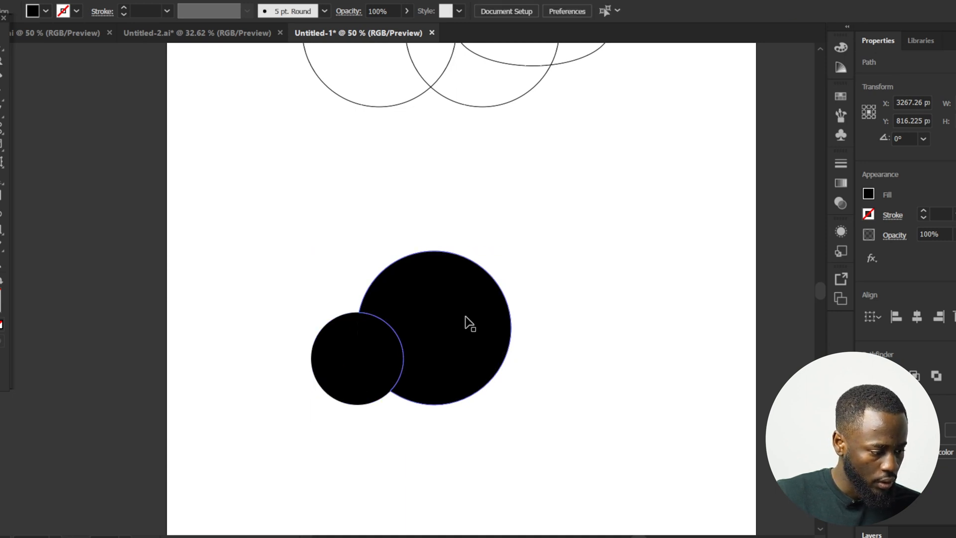
# Step: Fill the large circle's region outside the overlap with a light blue, hue 206° and saturation 78%
pyautogui.press('v')
pyautogui.doubleClick(2, 294)
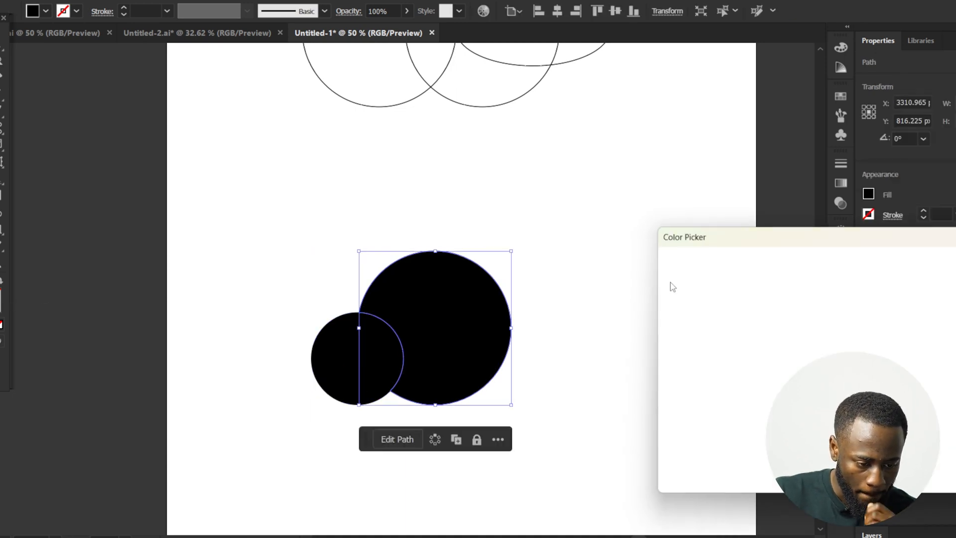
pyautogui.moveTo(775, 374)
pyautogui.mouseDown()
pyautogui.moveTo(806, 354)
pyautogui.moveTo(817, 331)
pyautogui.moveTo(869, 337)
pyautogui.moveTo(869, 357)
pyautogui.moveTo(800, 282)
pyautogui.mouseUp()
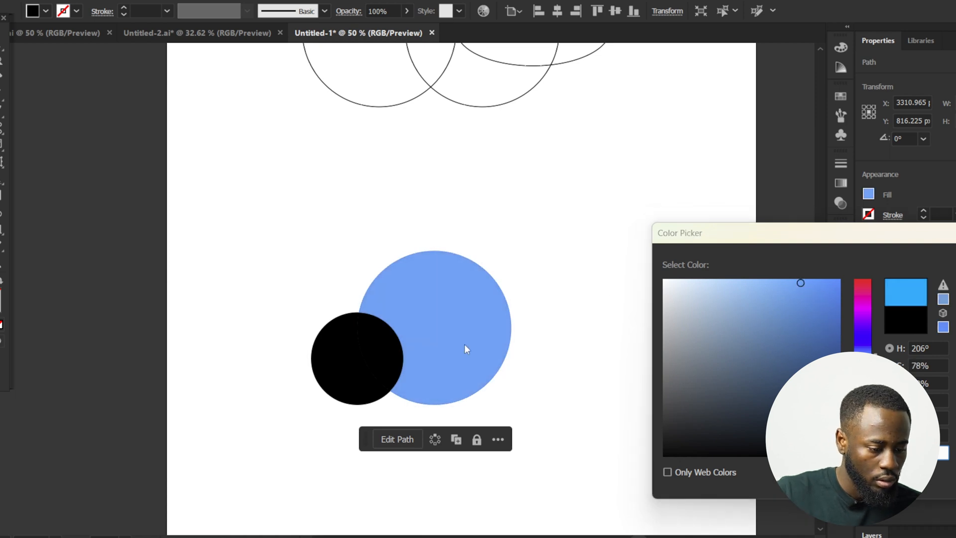
pyautogui.press('Return')
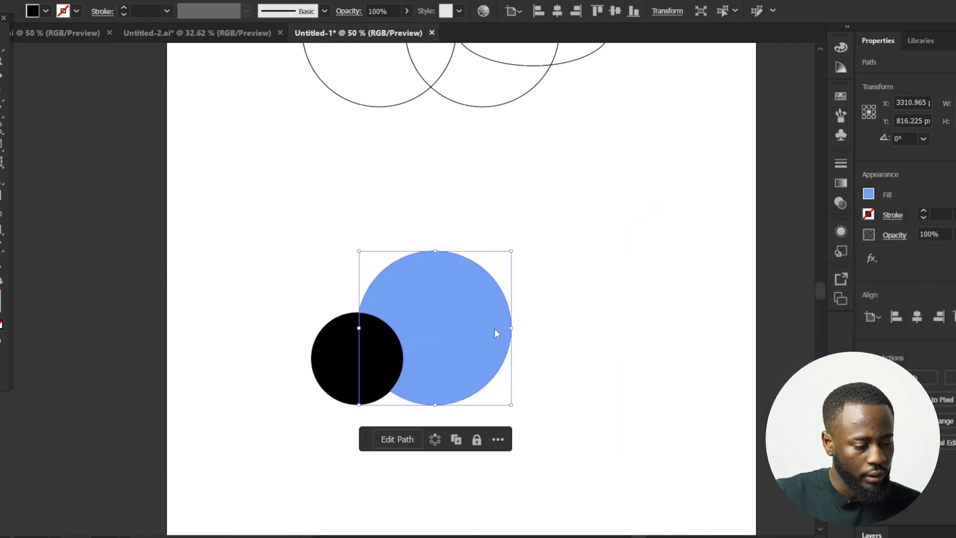
pyautogui.click(522, 315)
pyautogui.click(387, 357)
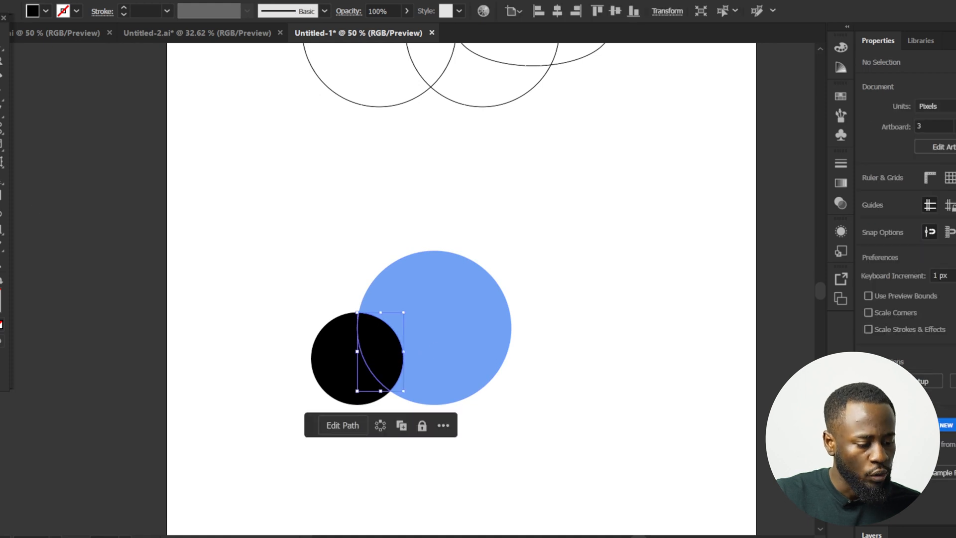
pyautogui.doubleClick(2, 299)
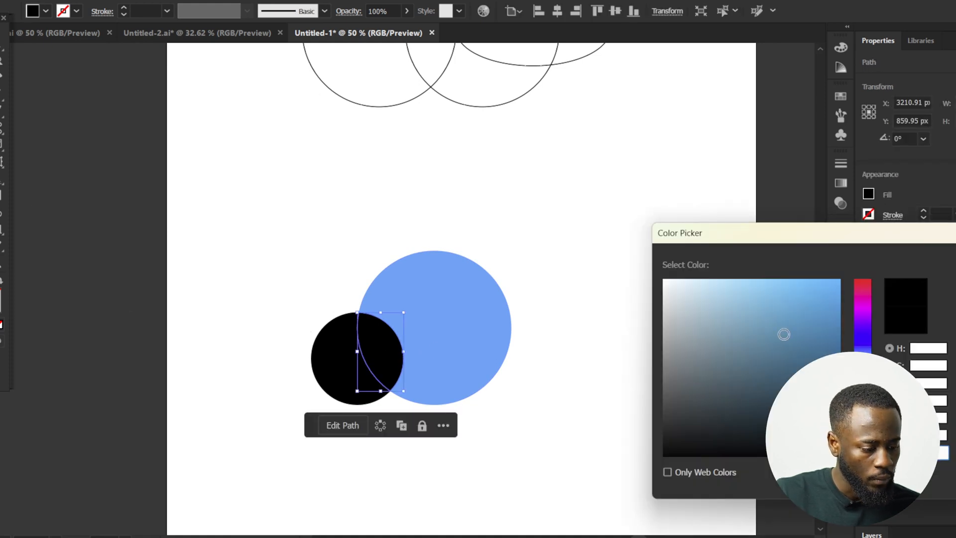
pyautogui.press('Escape')
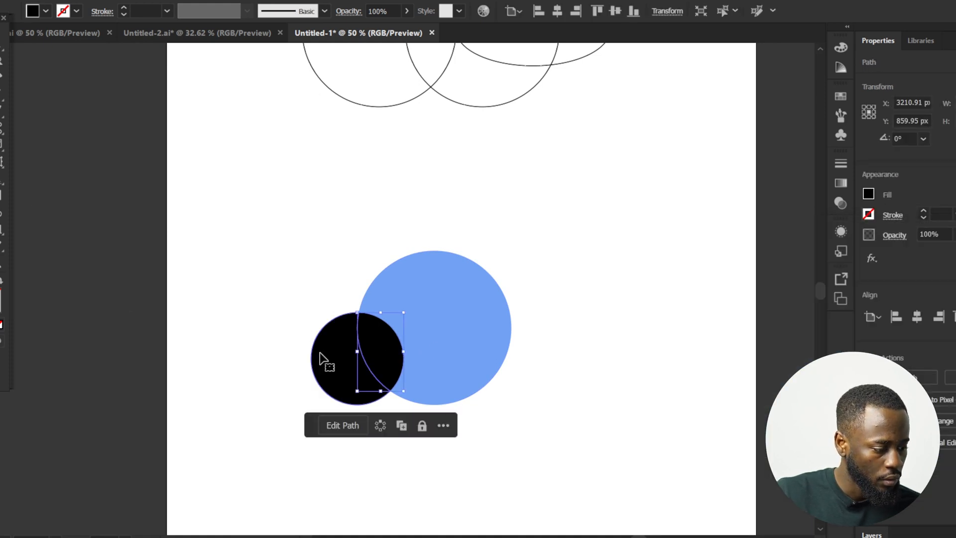
# Step: Fill the small circle's region outside the overlap with a light pink, hue 302° and saturation 39%
pyautogui.click(323, 362)
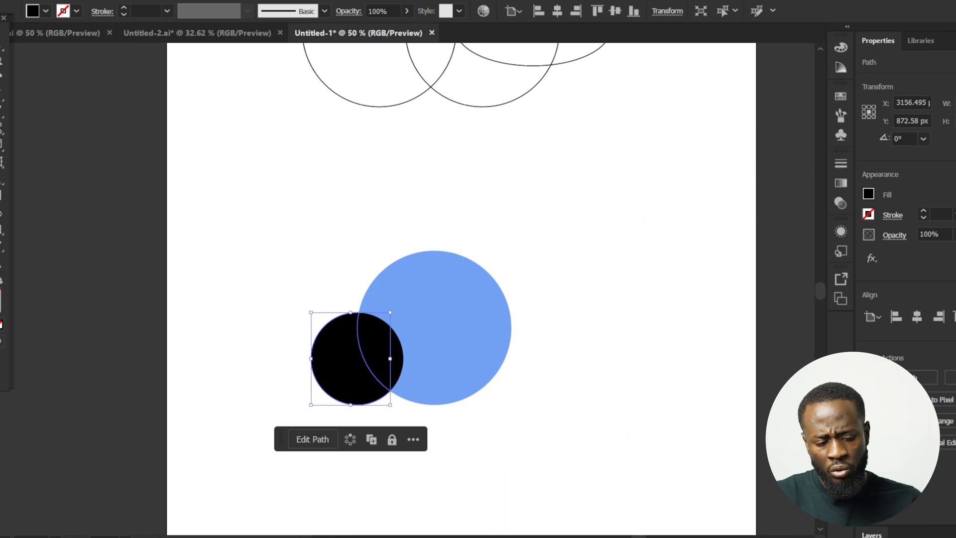
pyautogui.doubleClick(2, 300)
pyautogui.moveTo(860, 297); pyautogui.dragTo(861, 308)
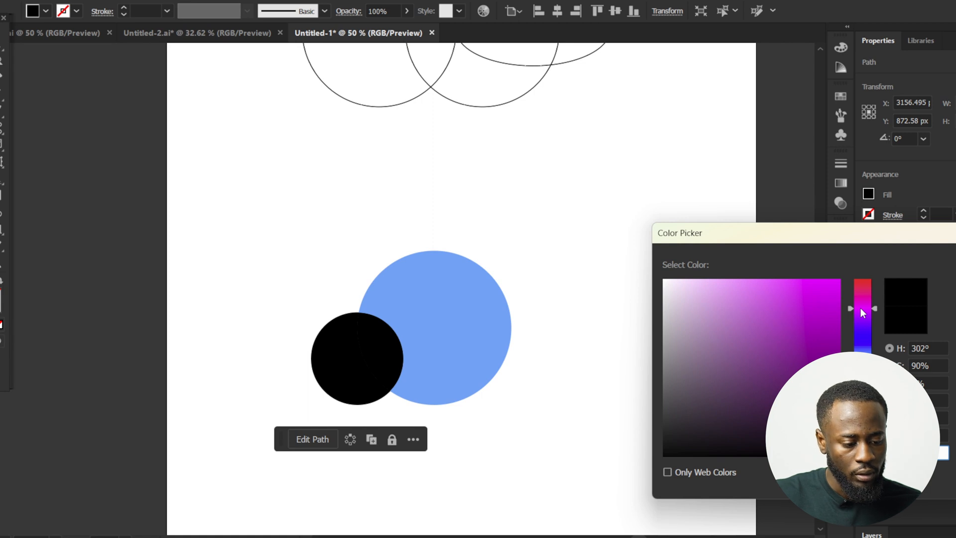
pyautogui.moveTo(759, 343)
pyautogui.mouseDown()
pyautogui.moveTo(739, 331)
pyautogui.moveTo(715, 288)
pyautogui.moveTo(732, 276)
pyautogui.mouseUp()
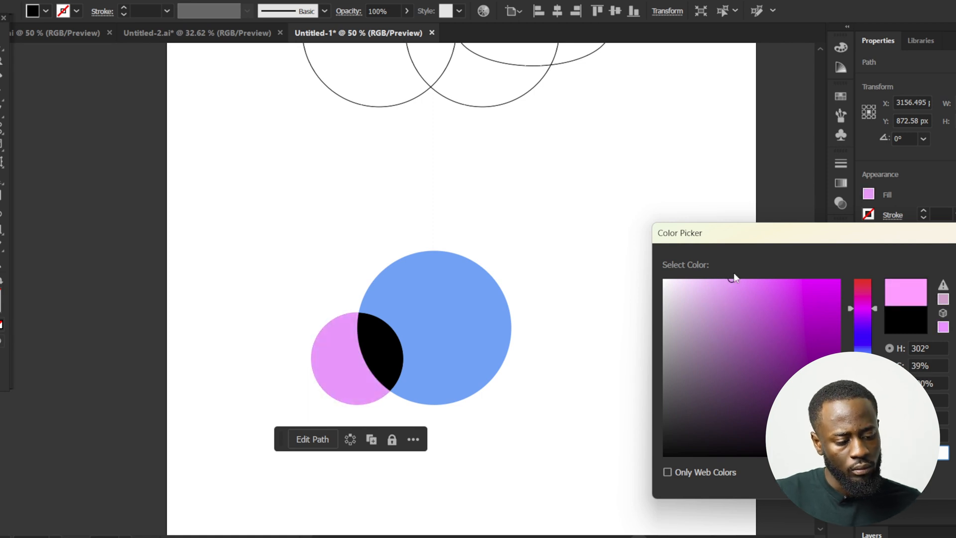
pyautogui.press('Return')
pyautogui.click(581, 317)
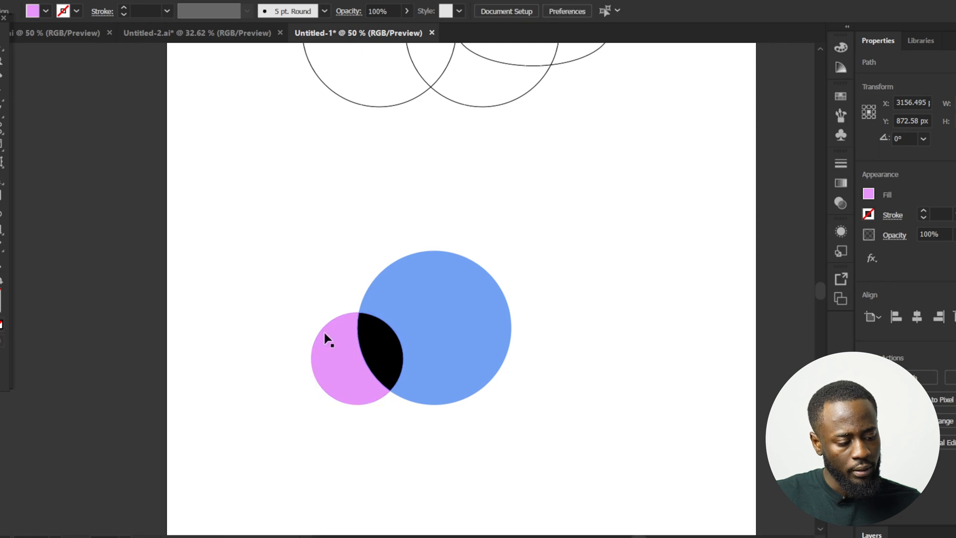
# Step: Fill the overlap between the two circles with a deep purple, hue 268° and saturation 93%
pyautogui.click(374, 343)
pyautogui.doubleClick(1, 297)
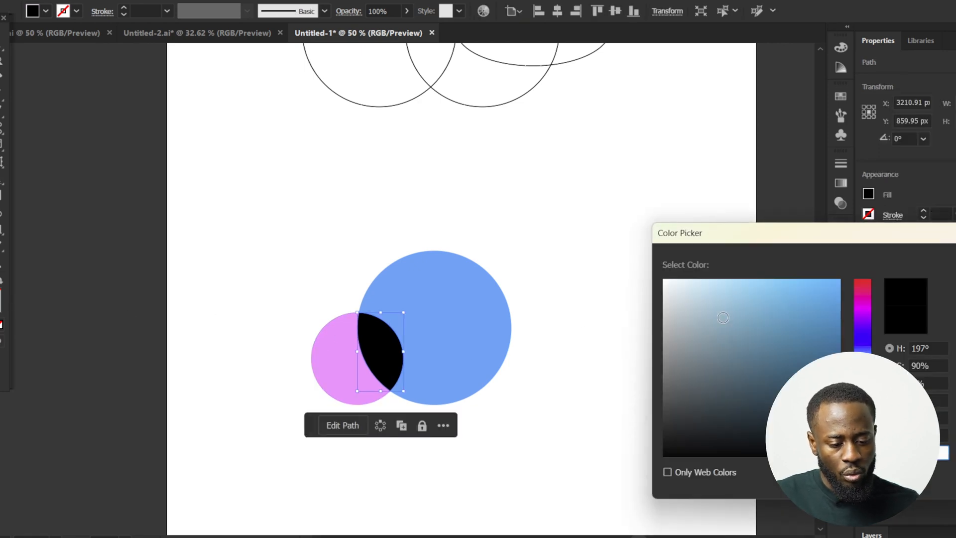
pyautogui.moveTo(871, 360); pyautogui.dragTo(873, 324)
pyautogui.click(827, 329)
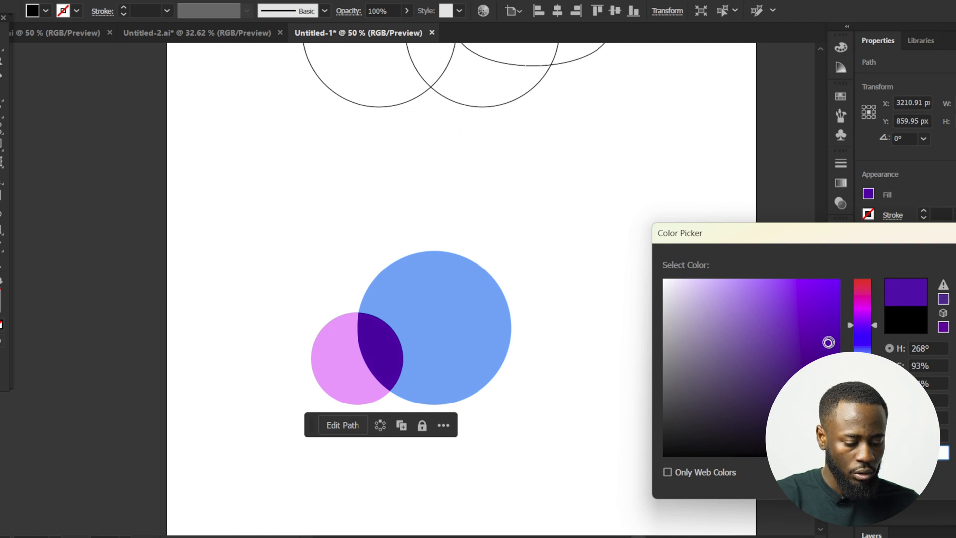
pyautogui.press('Return')
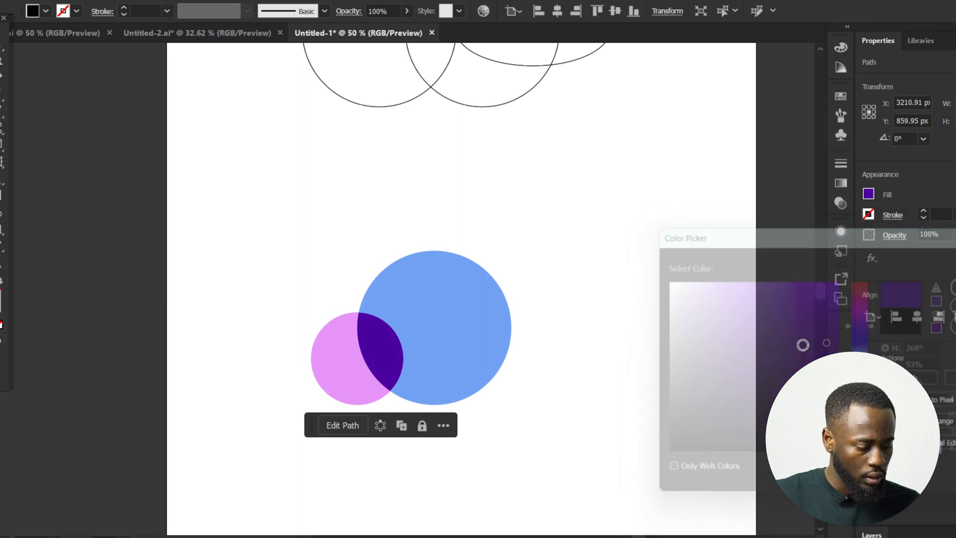
pyautogui.click(600, 291)
# Step: Deepen the small circle's pink fill to a stronger magenta, hue 299° and saturation 54%
pyautogui.scroll(-2, 602, 290)
pyautogui.click(643, 331)
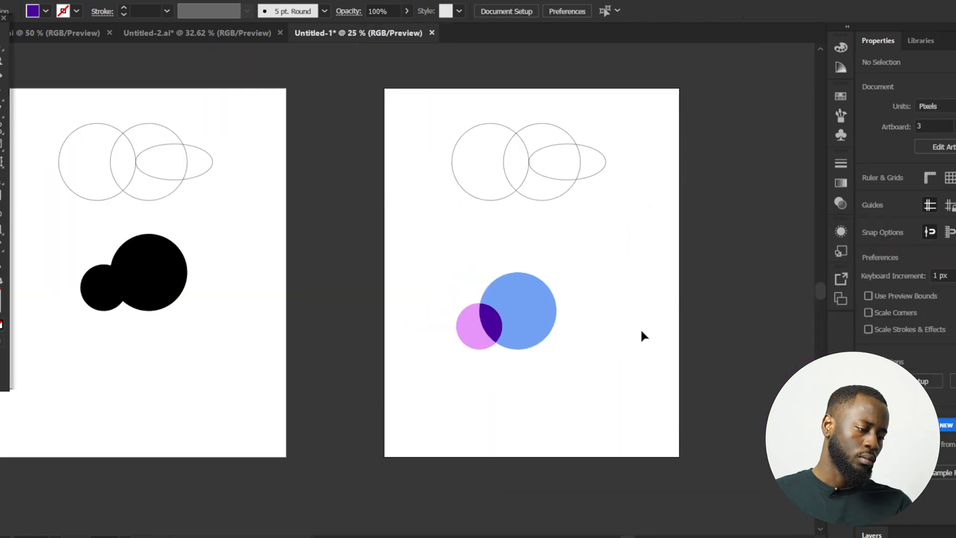
pyautogui.scroll(2, 641, 329)
pyautogui.click(288, 335)
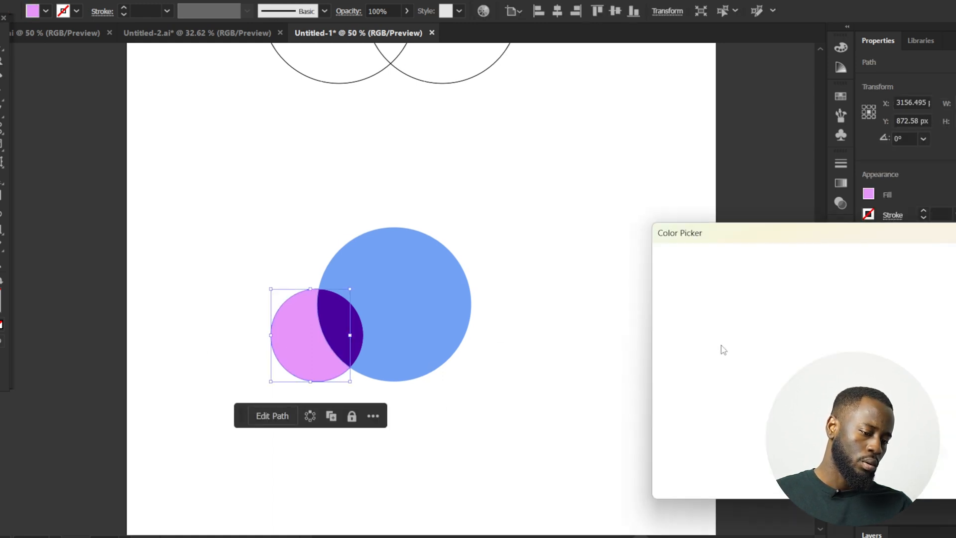
pyautogui.click(755, 293)
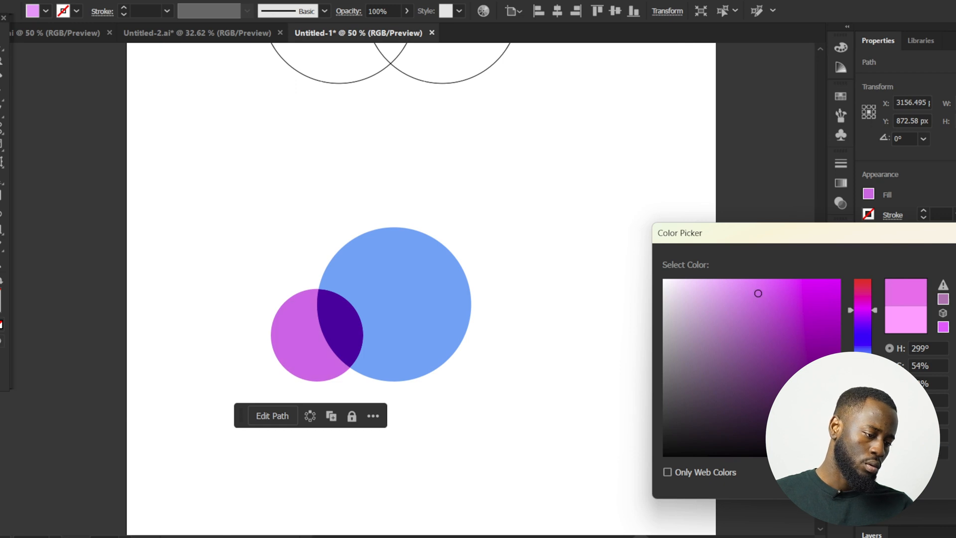
pyautogui.press('Return')
# Step: Deepen the large circle's fill to a stronger blue, hue 211° and saturation about 85%
pyautogui.click(373, 273)
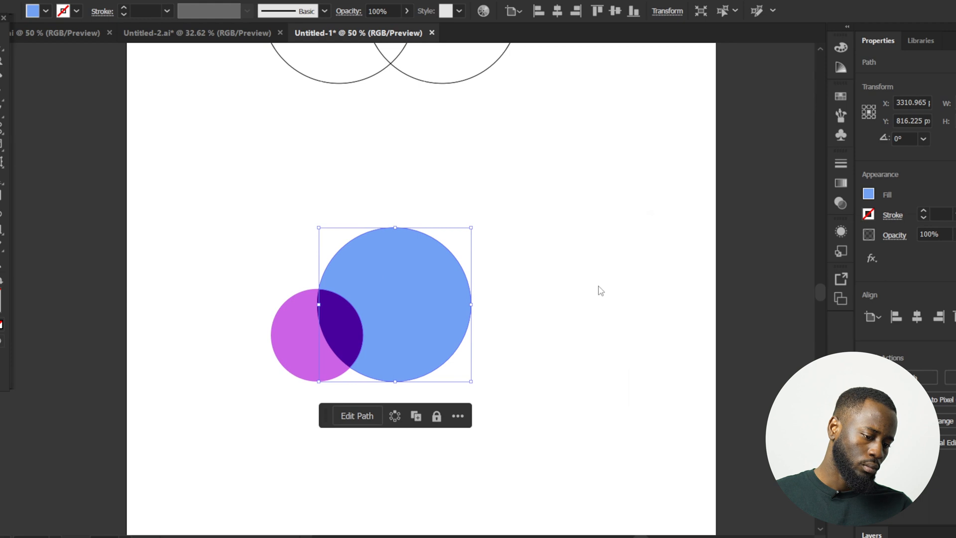
pyautogui.moveTo(821, 334); pyautogui.dragTo(820, 292)
pyautogui.moveTo(877, 352); pyautogui.dragTo(875, 349)
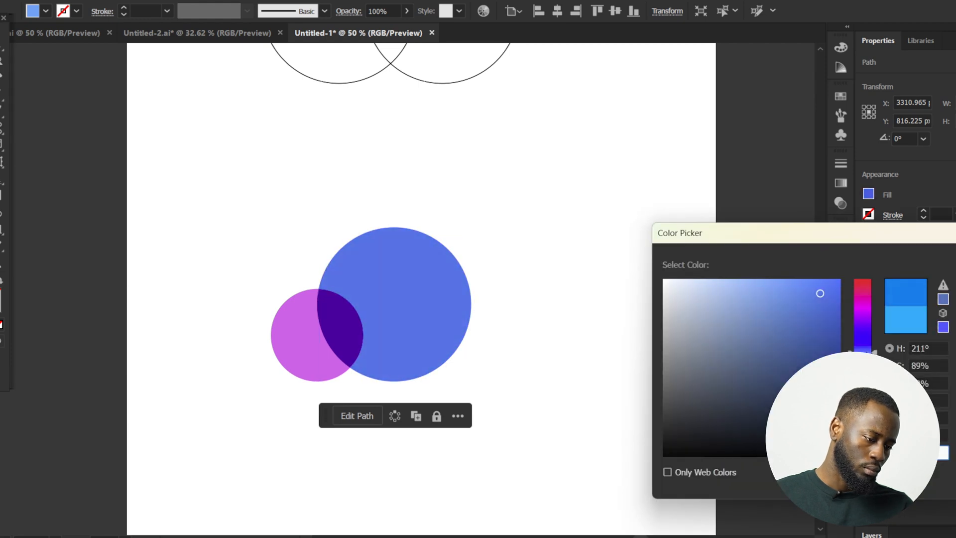
pyautogui.click(807, 298)
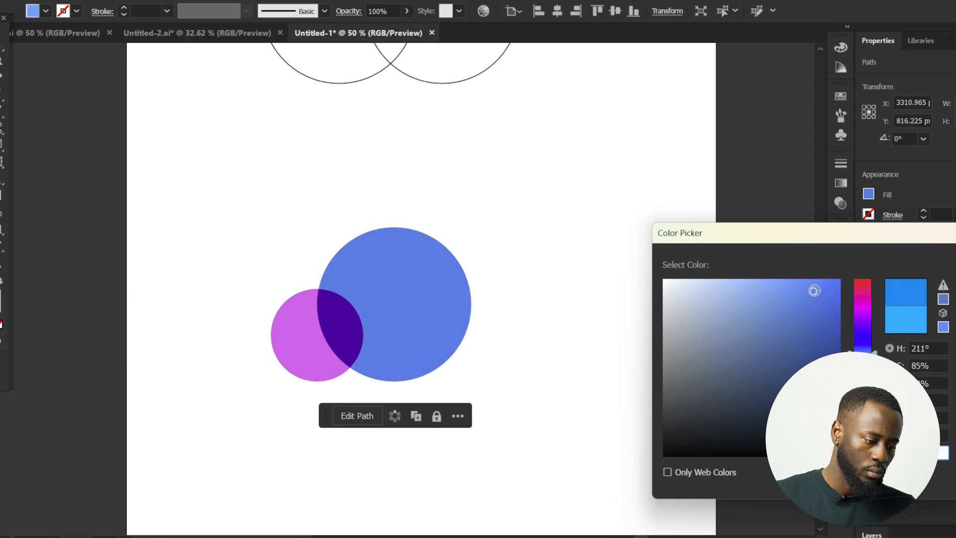
pyautogui.press('Return')
# Step: Group the pink, purple and blue regions of the small and large circle logo
pyautogui.scroll(-2, 540, 230)
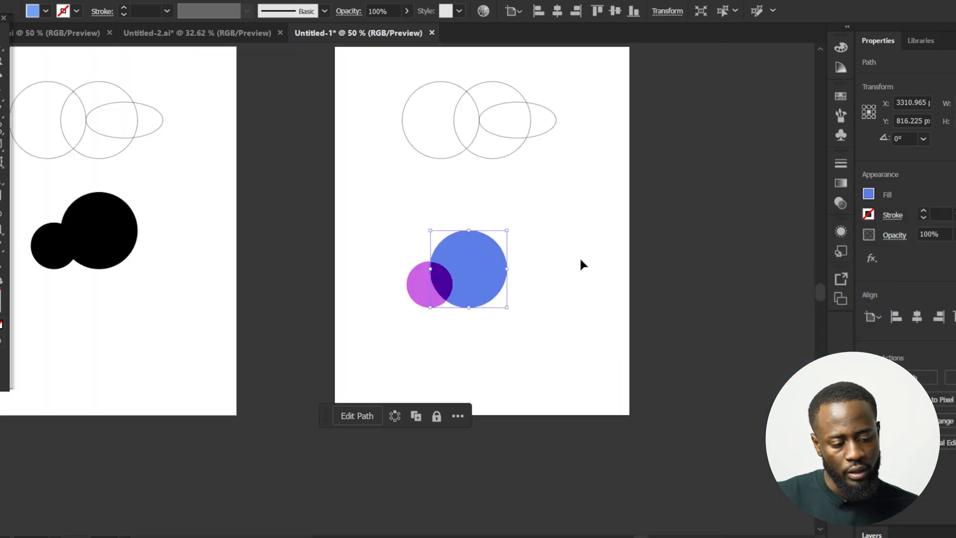
pyautogui.moveTo(599, 256); pyautogui.dragTo(416, 356)
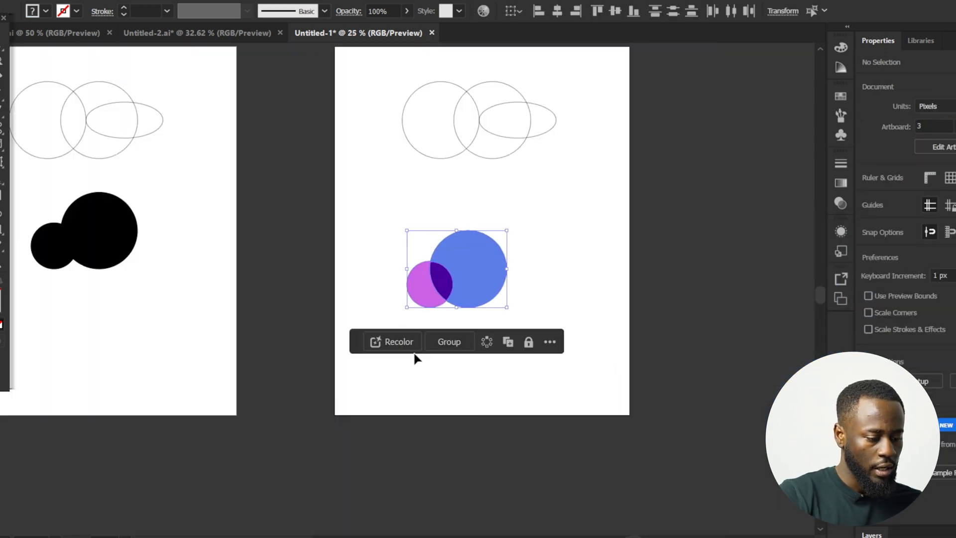
pyautogui.hotkey('ctrl', 'g')
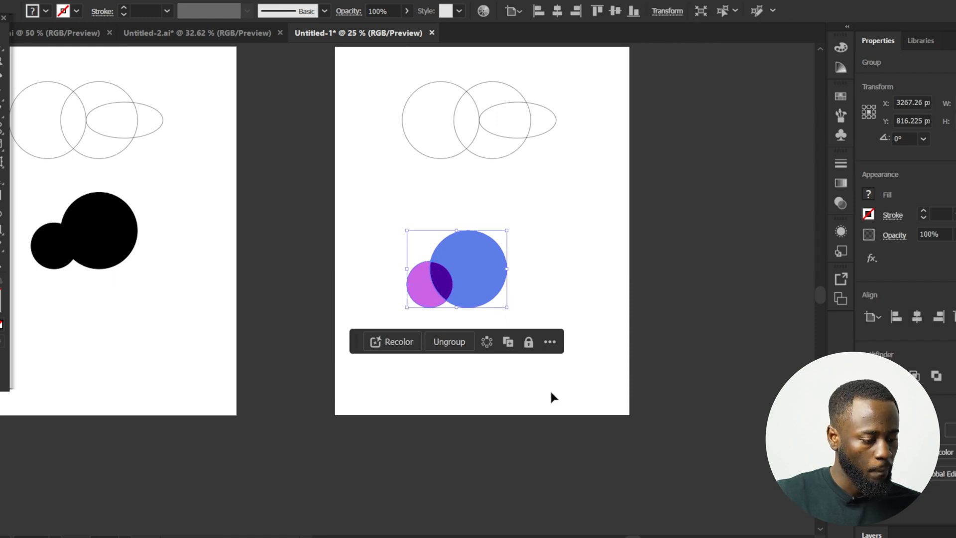
# Step: Duplicate the third artboard with its artwork to the right using the Artboard tool
pyautogui.moveTo(551, 397); pyautogui.dragTo(250, 384)
pyautogui.scroll(1, 261, 374)
pyautogui.scroll(-1, 261, 374)
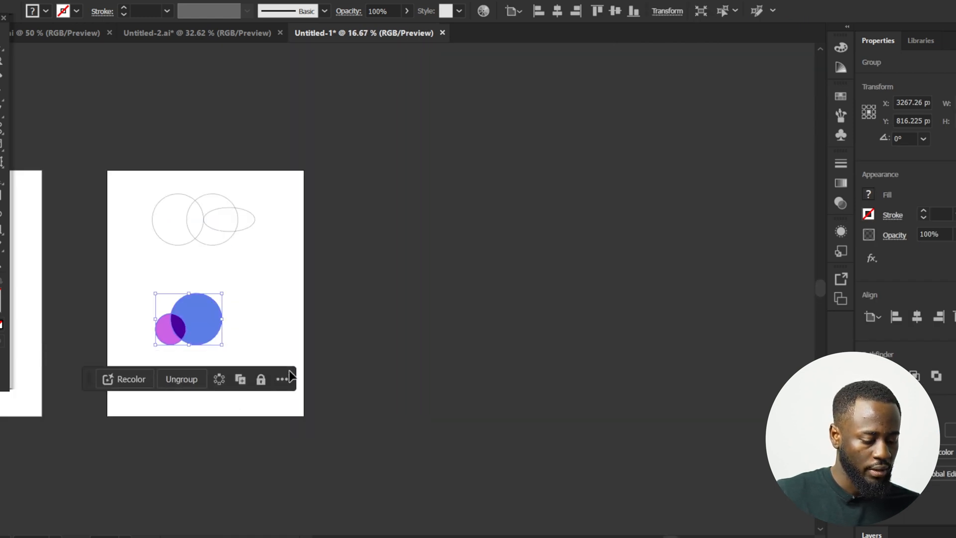
pyautogui.scroll(2, 334, 333)
pyautogui.click(334, 333)
pyautogui.scroll(-2, 334, 332)
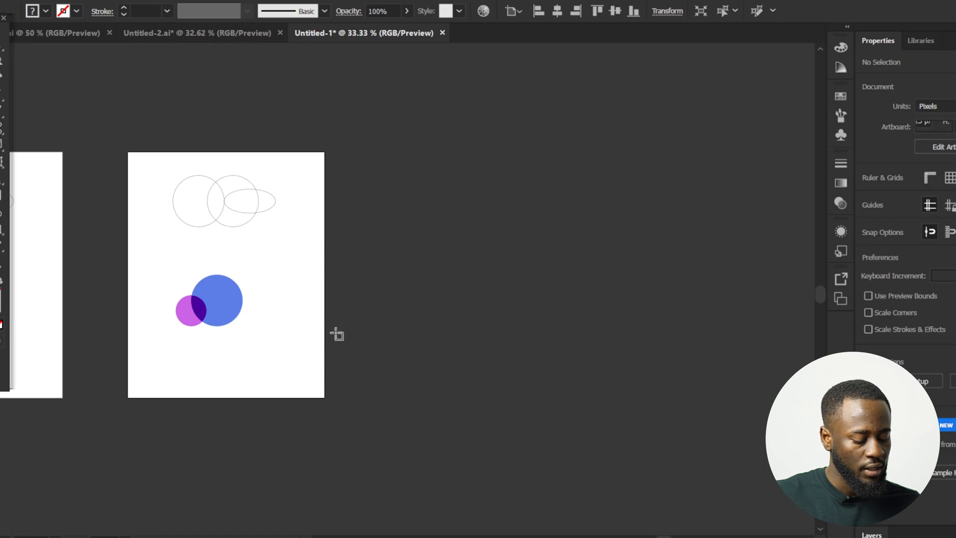
pyautogui.moveTo(267, 320); pyautogui.dragTo(507, 287)
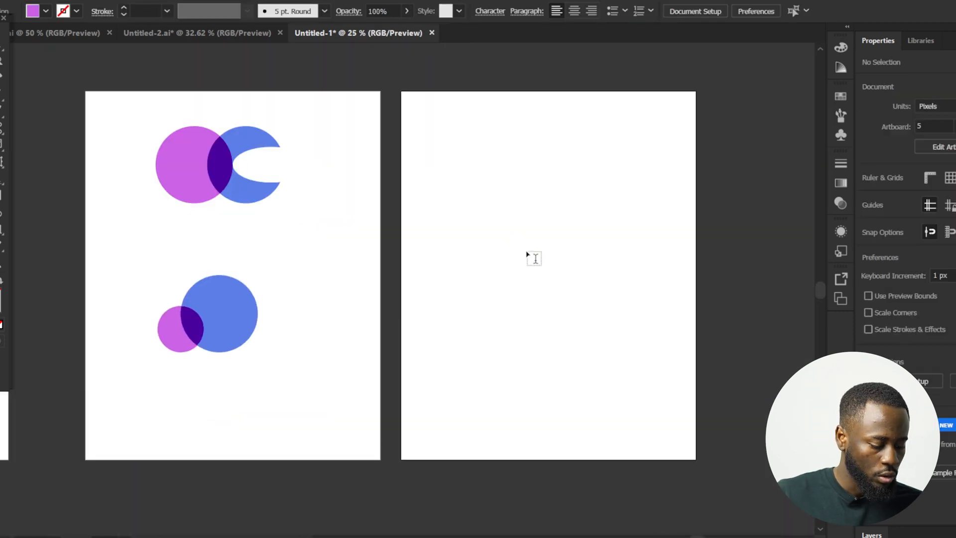
pyautogui.click(507, 248)
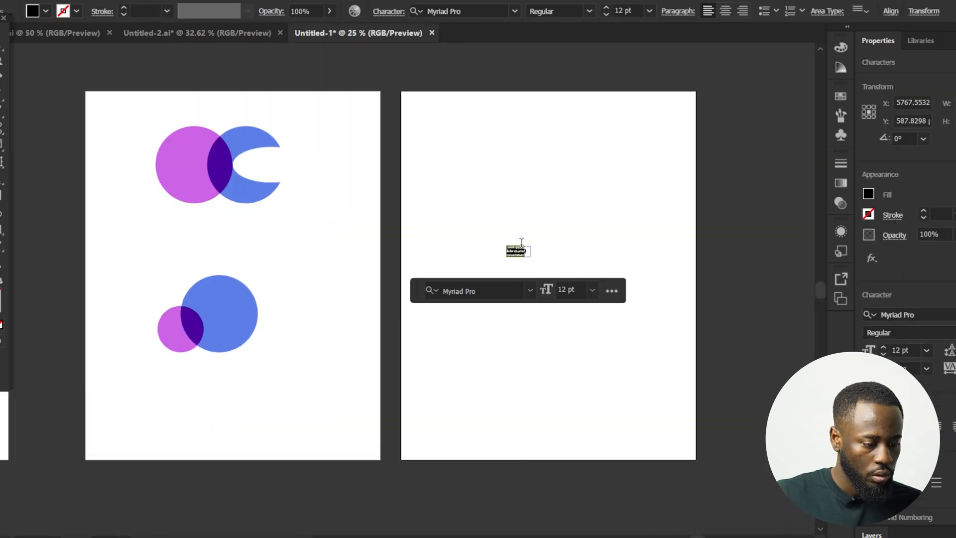
pyautogui.press('Escape')
pyautogui.click(514, 255)
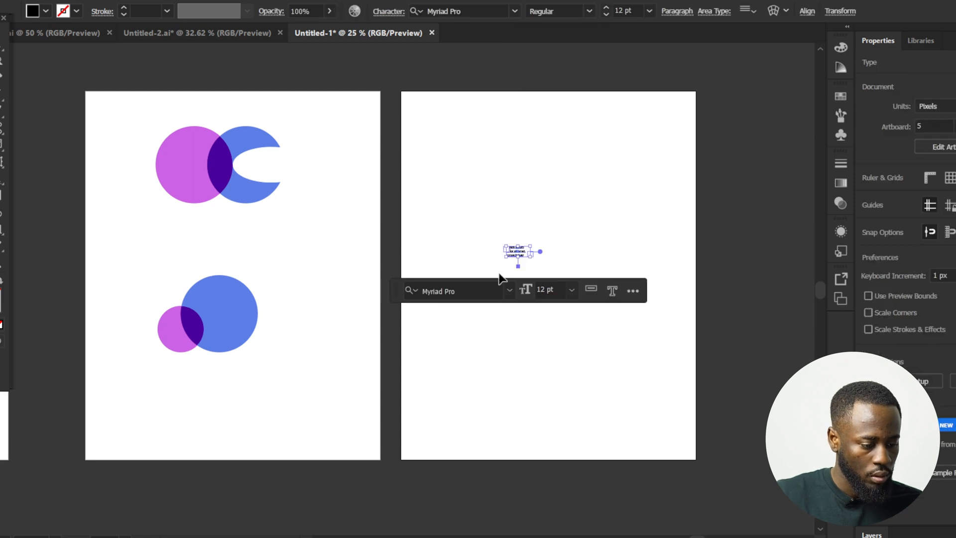
pyautogui.press('Delete')
pyautogui.press('t')
pyautogui.moveTo(507, 249); pyautogui.dragTo(523, 249)
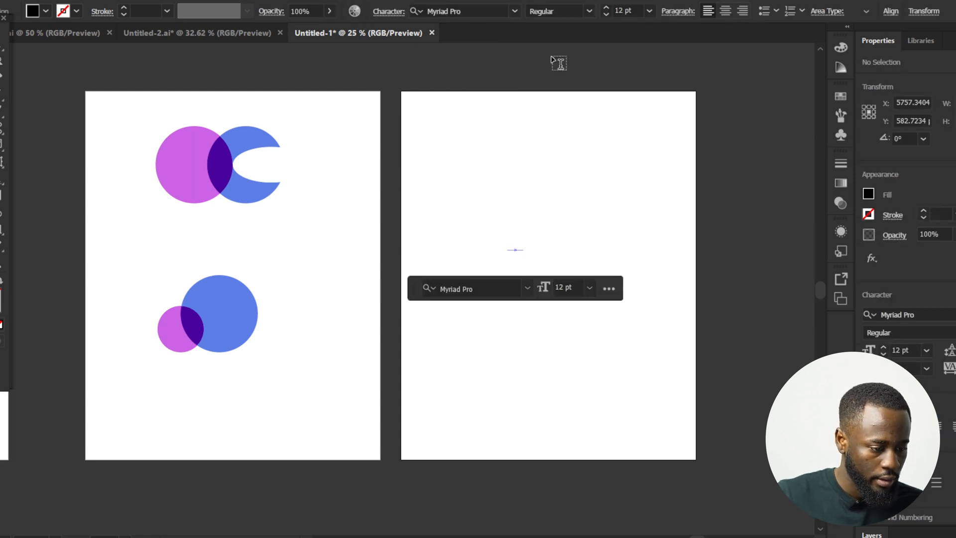
pyautogui.press('Escape')
# Step: Add the point text "Camtel" on the blank fifth artboard and scale it up to about 178 pt
pyautogui.click(516, 180)
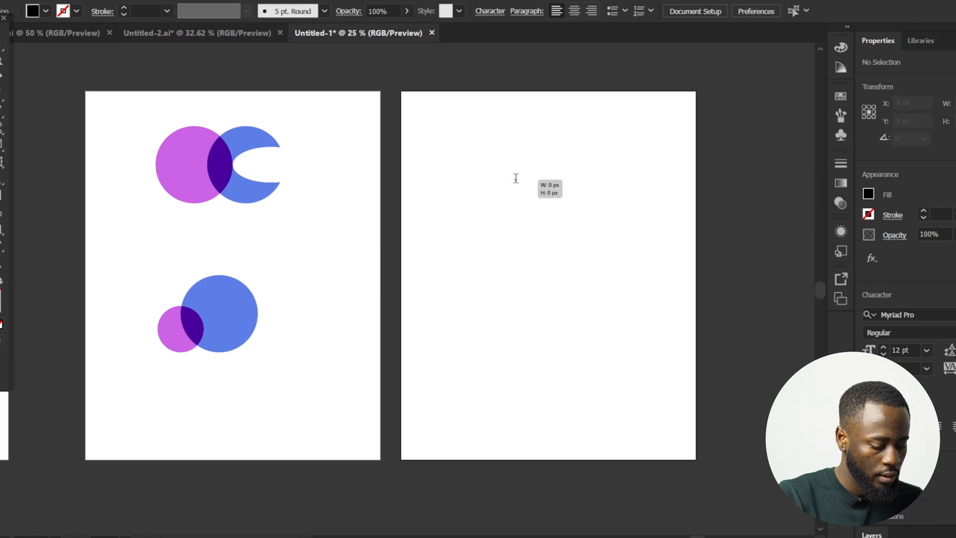
pyautogui.write('Camde')
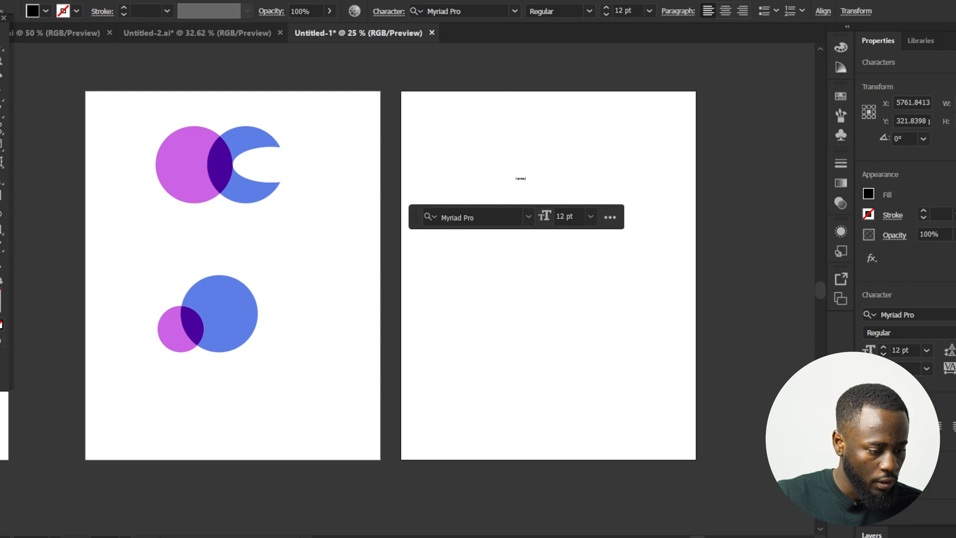
pyautogui.press('Escape')
pyautogui.moveTo(525, 185); pyautogui.dragTo(570, 265)
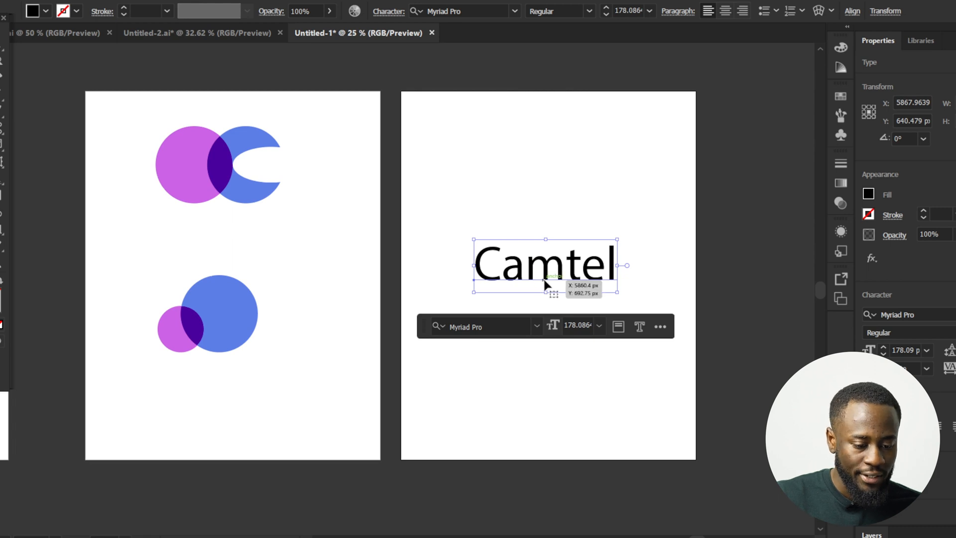
# Step: Change the Camtel text's font from the installed font list to Gilroy Light
pyautogui.scroll(1, 685, 300)
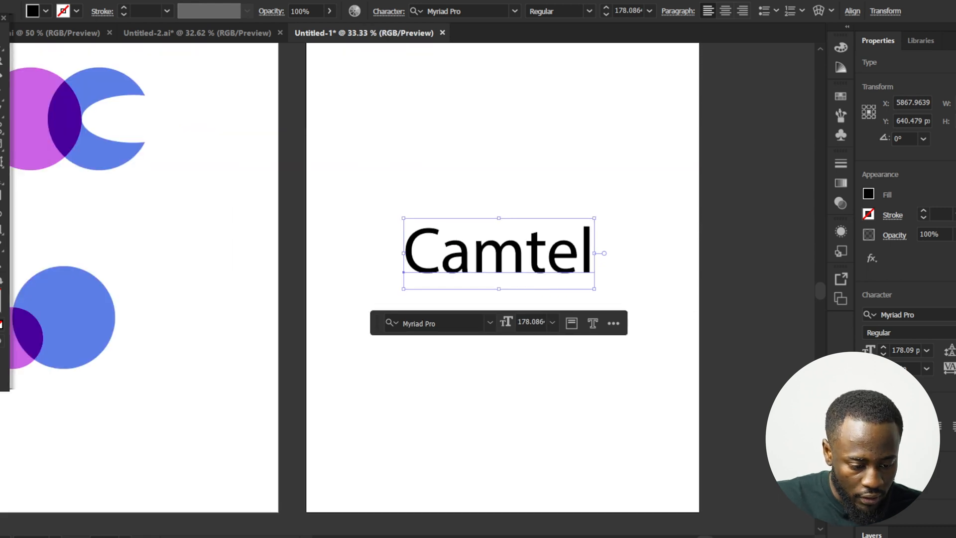
pyautogui.click(888, 315)
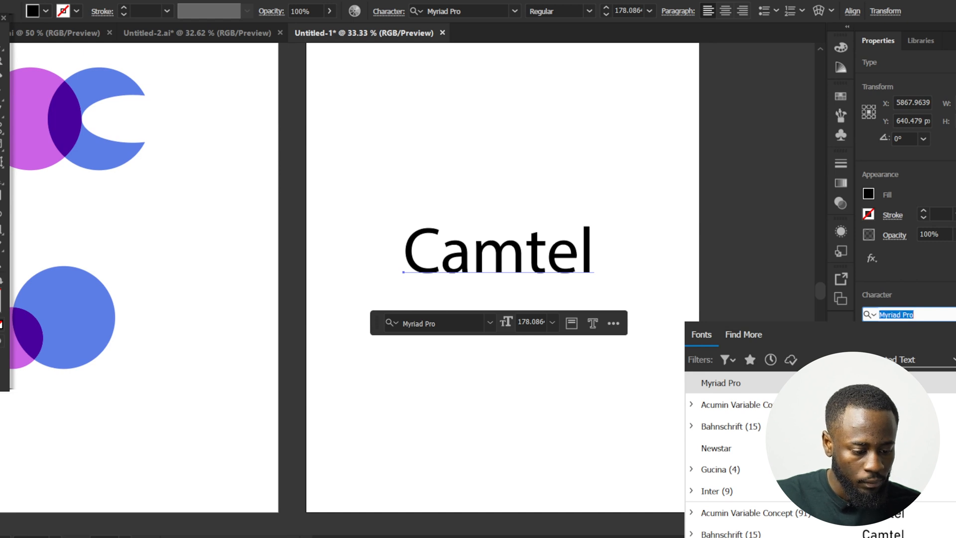
pyautogui.write('g')
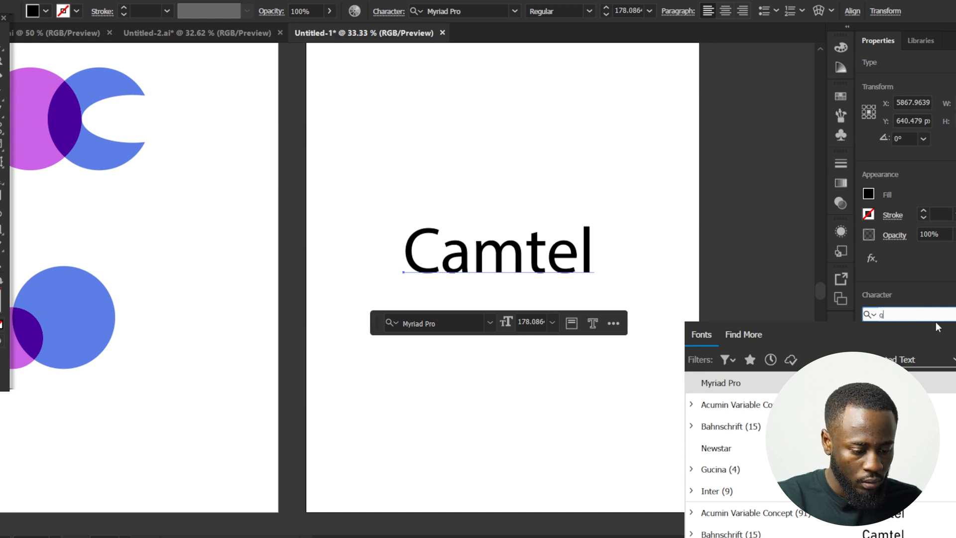
pyautogui.write('i')
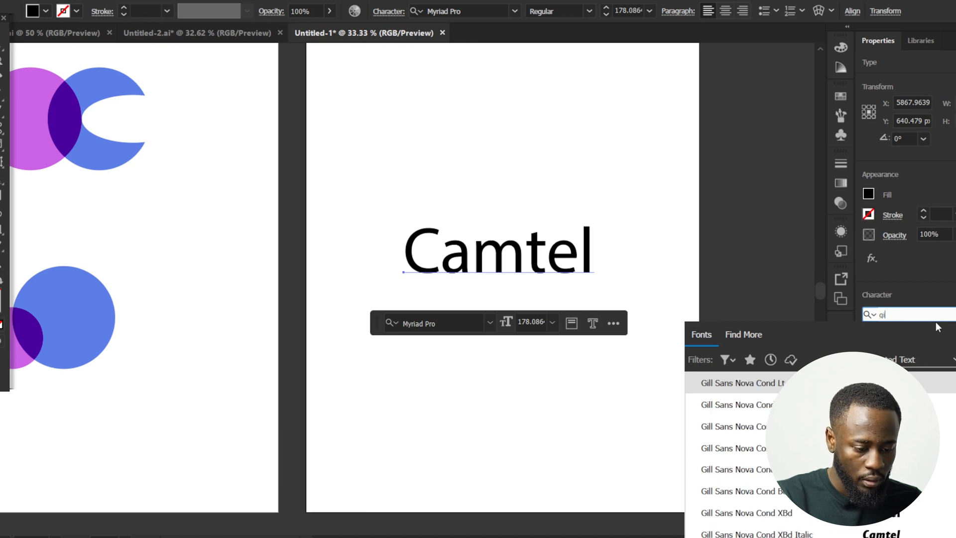
pyautogui.press('BackSpace')
pyautogui.press('BackSpace')
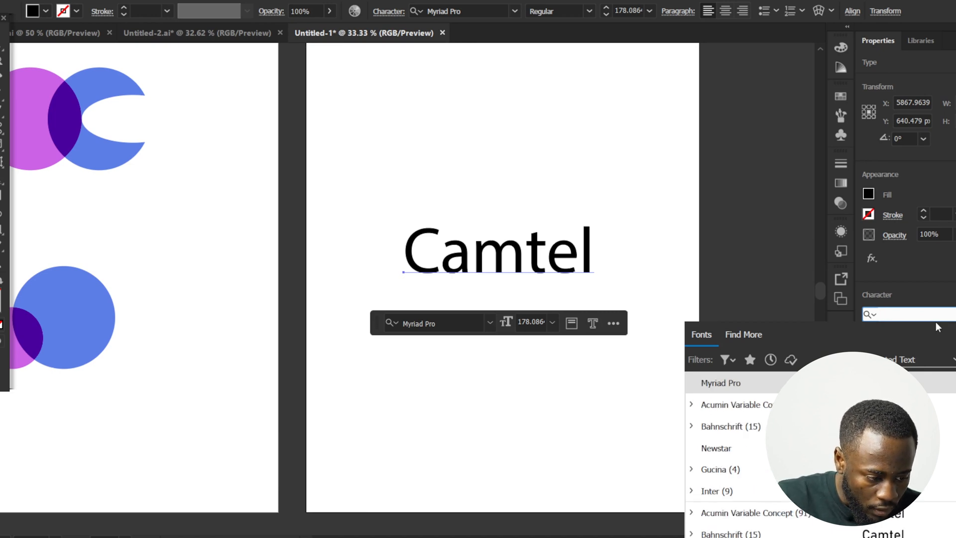
pyautogui.scroll(-3, 801, 388)
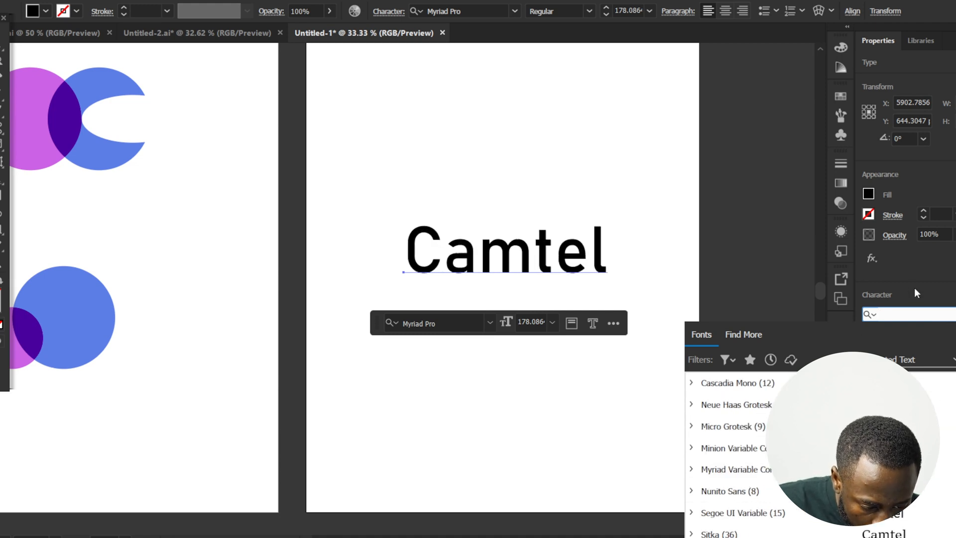
pyautogui.scroll(-15, 755, 470)
pyautogui.scroll(5, 754, 468)
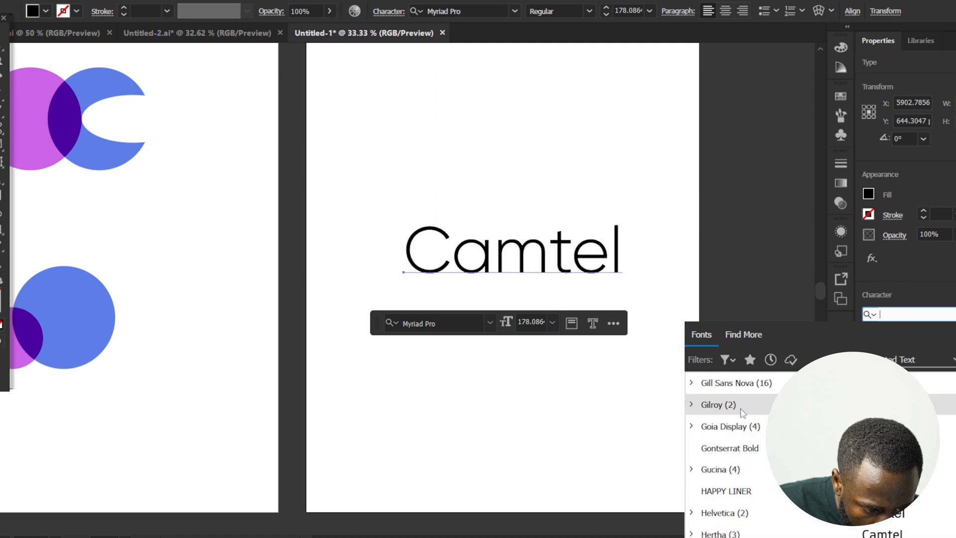
pyautogui.click(743, 412)
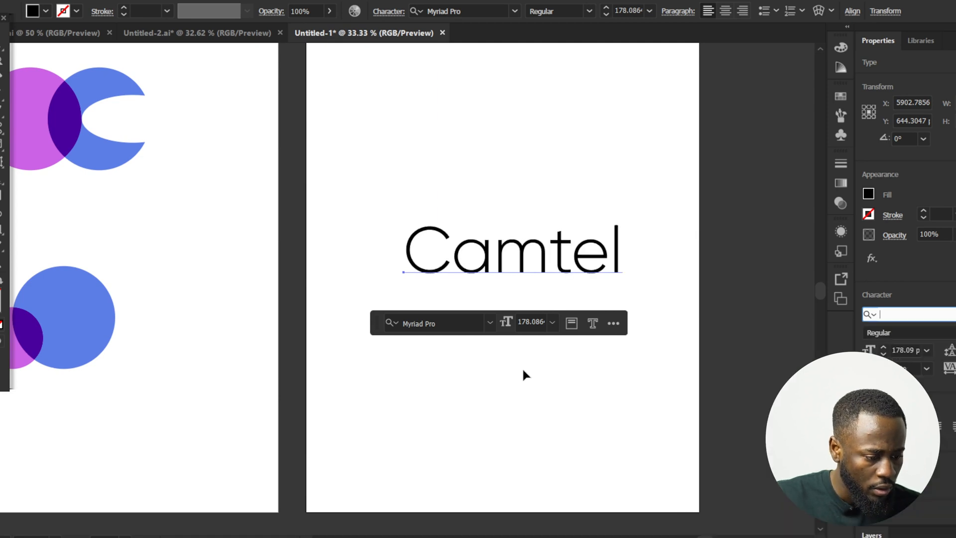
pyautogui.click(523, 368)
pyautogui.scroll(2, 550, 284)
pyautogui.scroll(-2, 517, 282)
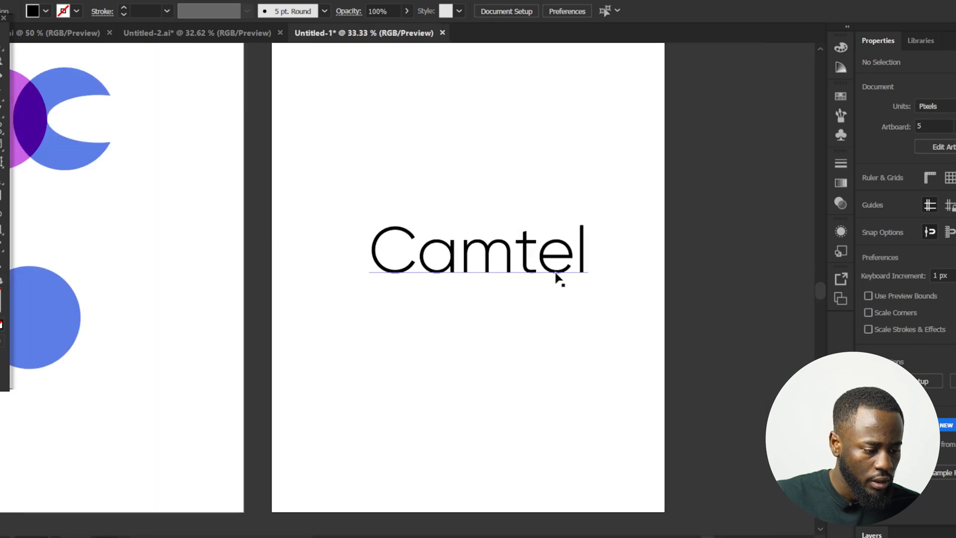
# Step: Duplicate the Camtel text vertically on the fifth artboard to get a second copy to edit
pyautogui.click(550, 272)
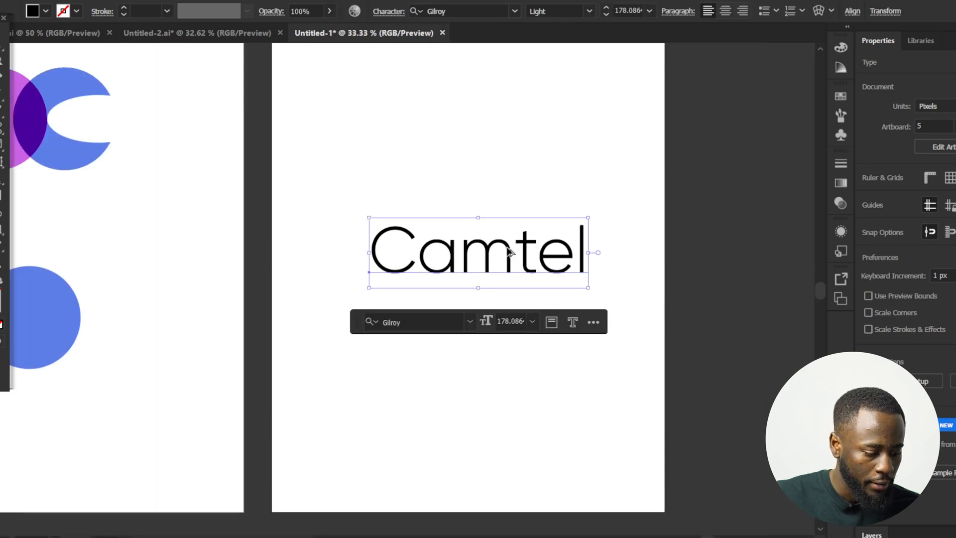
pyautogui.scroll(1, 508, 252)
pyautogui.scroll(-1, 503, 259)
pyautogui.moveTo(465, 281); pyautogui.dragTo(448, 154)
pyautogui.click(471, 287)
# Step: Try the Gilroy ExtraBold style on the lower Camtel text
pyautogui.click(895, 333)
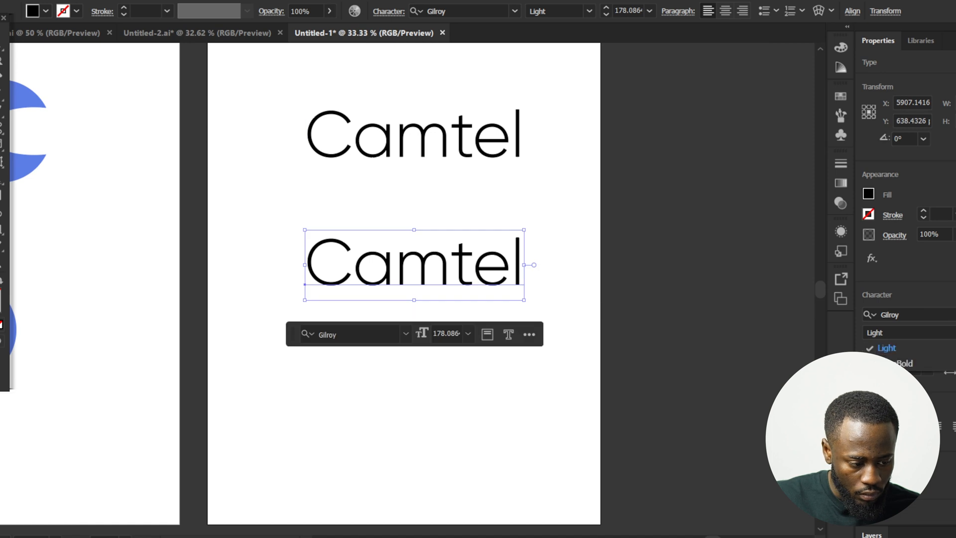
pyautogui.click(905, 363)
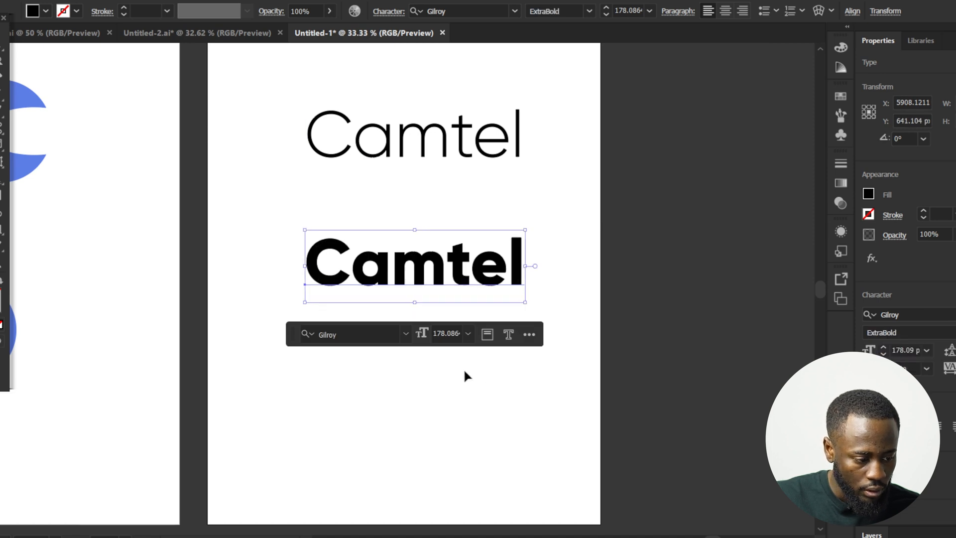
pyautogui.scroll(1, 462, 367)
pyautogui.scroll(1, 433, 144)
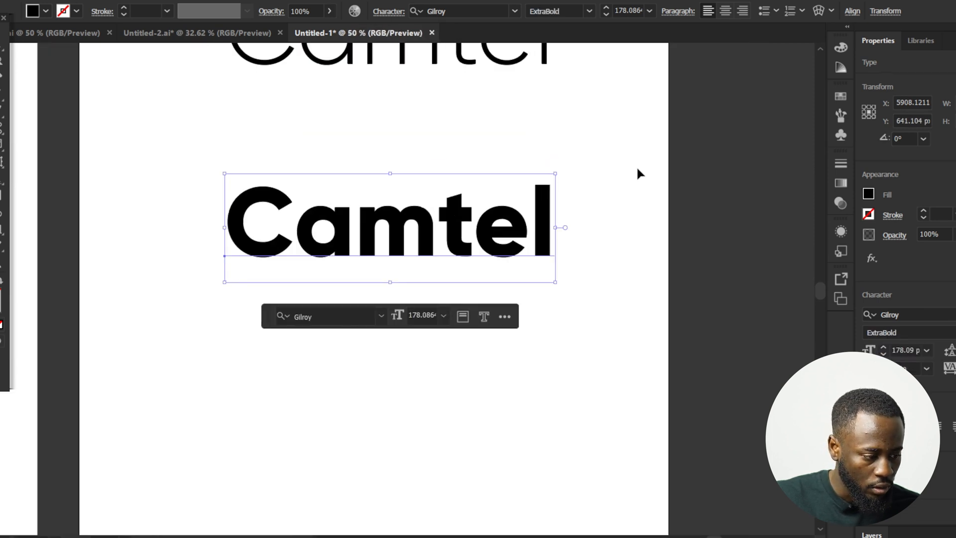
pyautogui.scroll(-3, 637, 173)
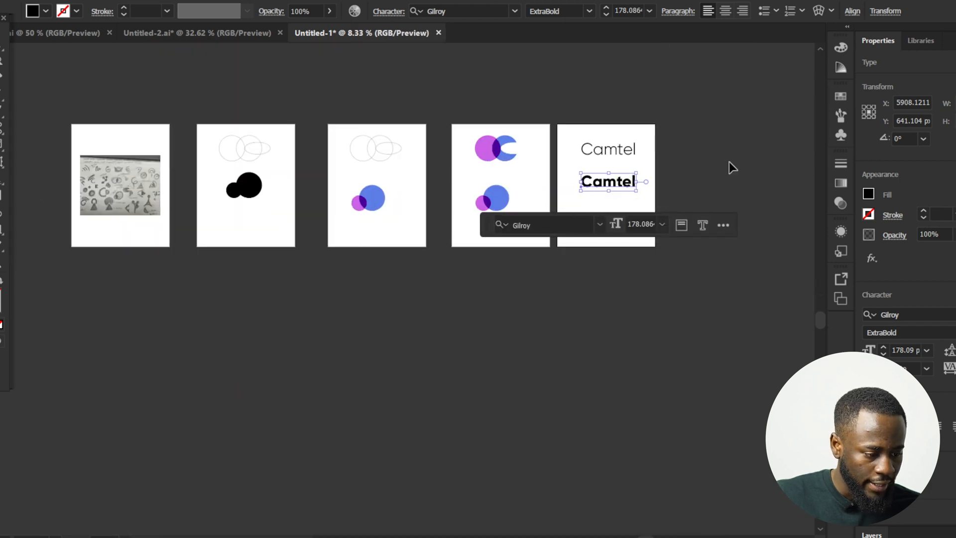
pyautogui.scroll(5, 667, 182)
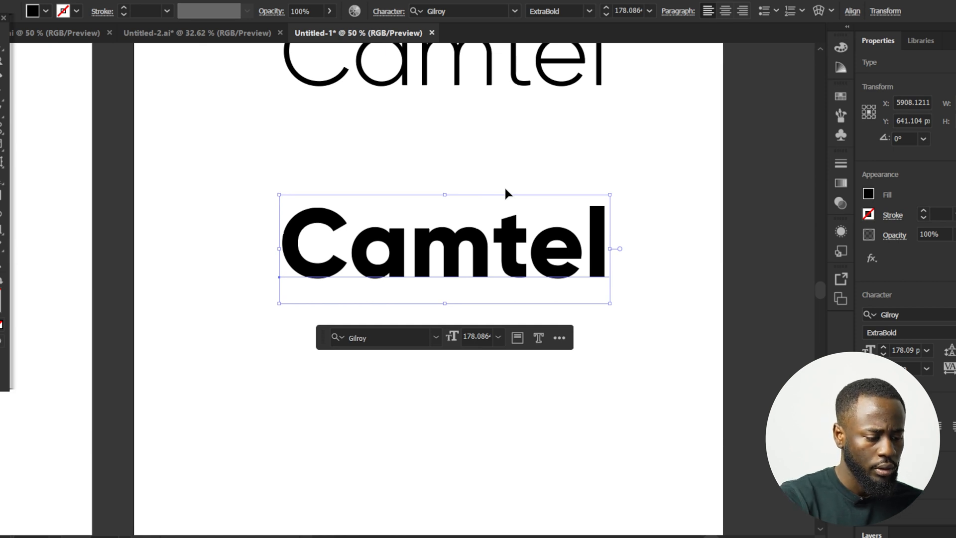
pyautogui.hotkey('ctrl', 'z')
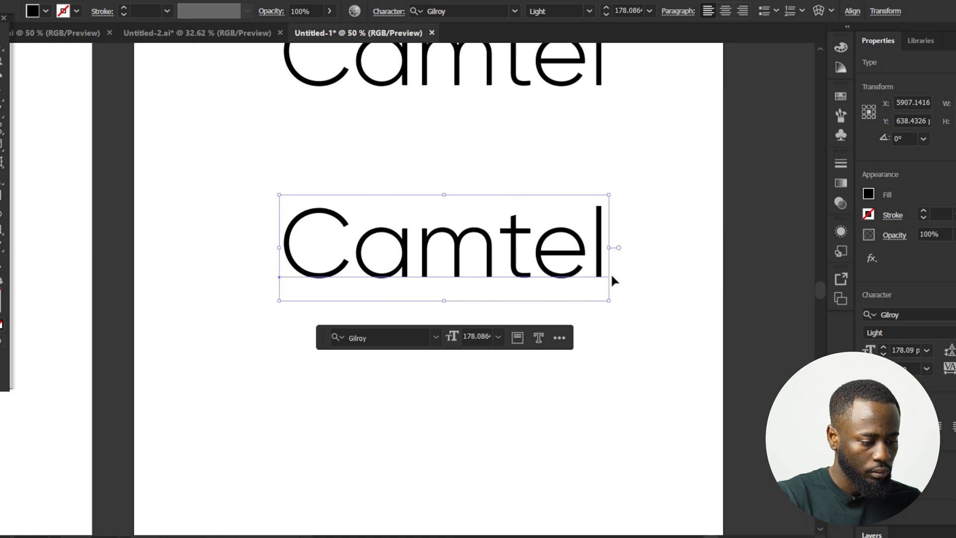
# Step: Convert the lower Camtel text to outlines and keep the resulting letter group selected
pyautogui.hotkey('alt', 'o')
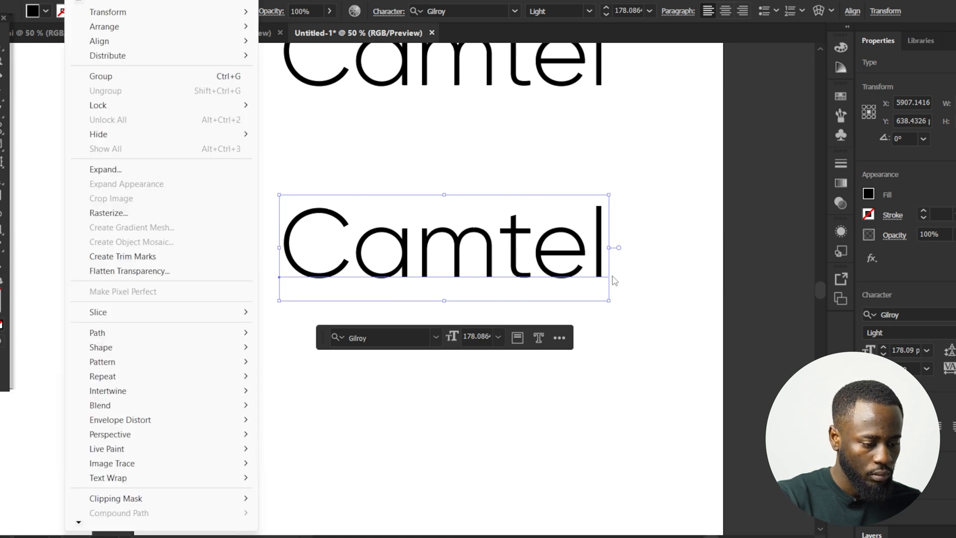
pyautogui.click(655, 209)
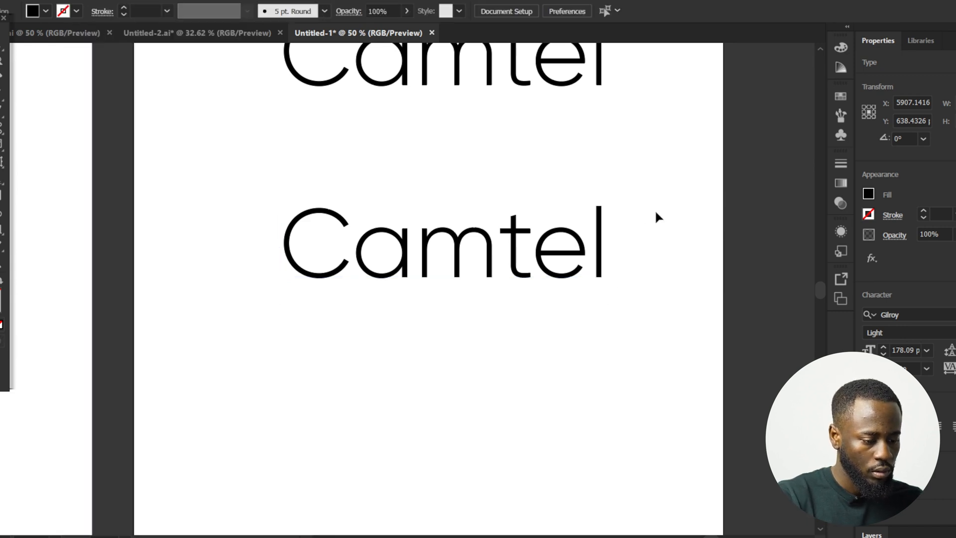
pyautogui.click(579, 250)
pyautogui.hotkey('shift', 'ctrl', 'o')
pyautogui.moveTo(695, 157); pyautogui.dragTo(401, 331)
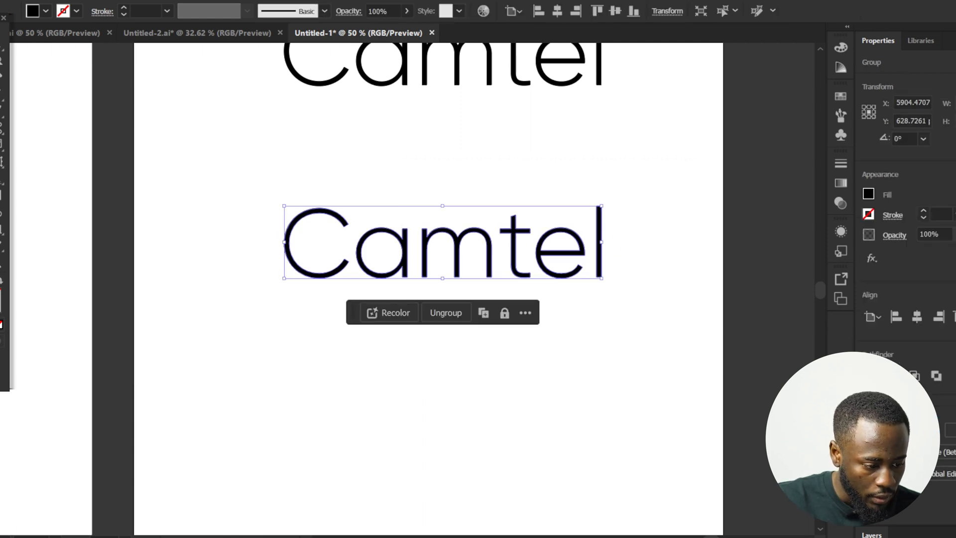
# Step: Thicken the outlined Camtel wordmark by adding a black stroke and raising its weight to 12 pt
pyautogui.click(924, 211)
pyautogui.click(923, 211)
pyautogui.click(924, 211)
pyautogui.click(923, 211)
pyautogui.click(443, 492)
pyautogui.scroll(-1, 369, 373)
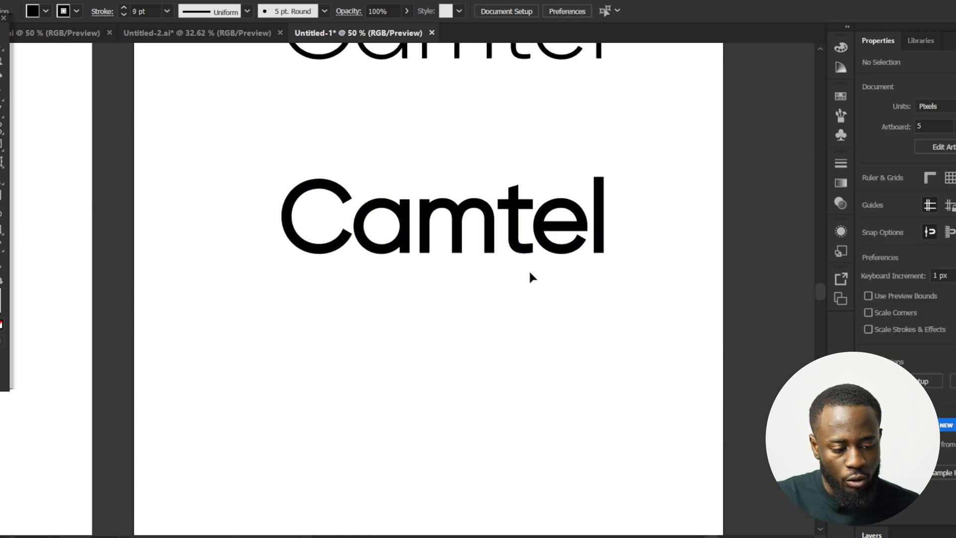
pyautogui.click(489, 252)
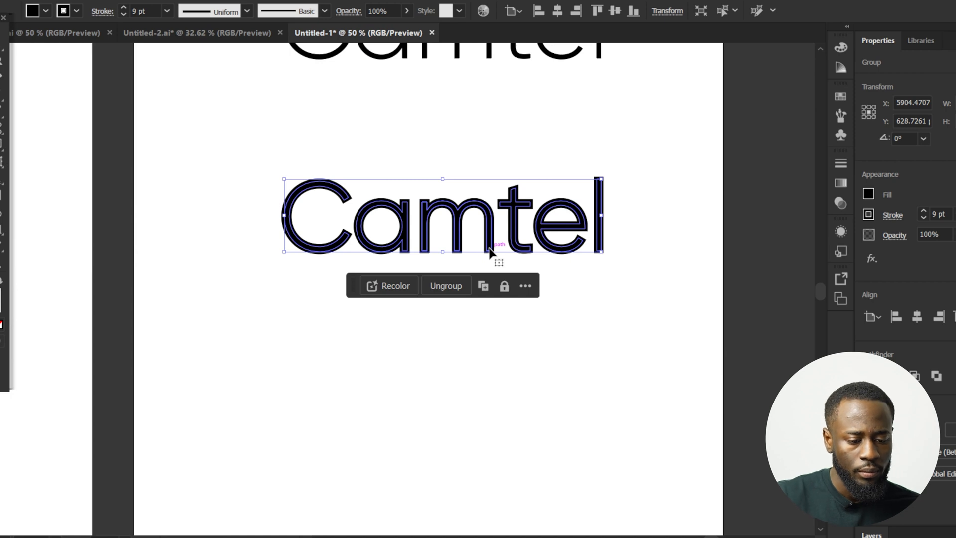
pyautogui.click(924, 211)
pyautogui.click(662, 323)
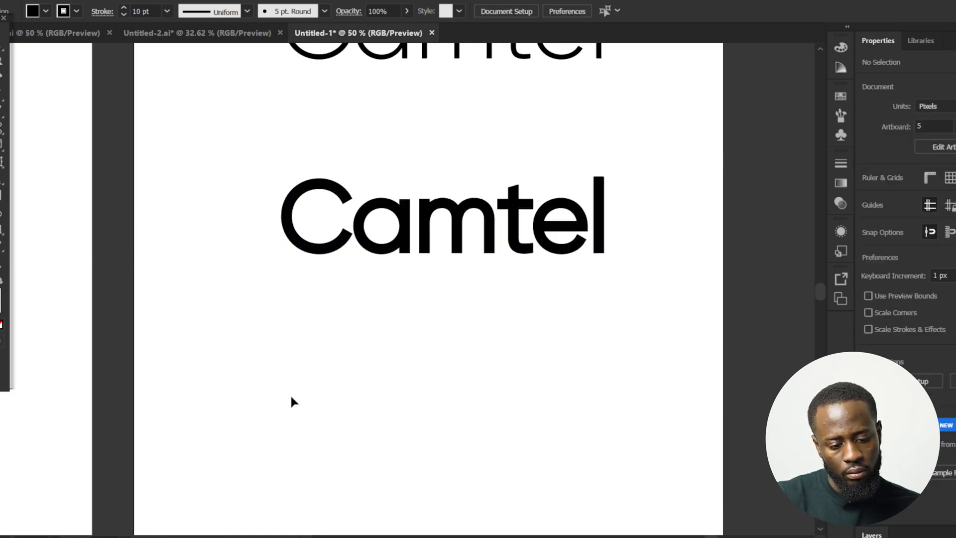
pyautogui.moveTo(291, 398); pyautogui.dragTo(646, 200)
pyautogui.click(923, 211)
pyautogui.click(924, 211)
pyautogui.click(518, 351)
# Step: Duplicate the stroked Camtel wordmark directly below itself
pyautogui.click(531, 240)
pyautogui.moveTo(531, 241); pyautogui.dragTo(531, 351)
pyautogui.click(629, 302)
pyautogui.scroll(-1, 629, 301)
# Step: Expand the fill and stroke of the lowest Camtel wordmark into plain shapes
pyautogui.click(305, 358)
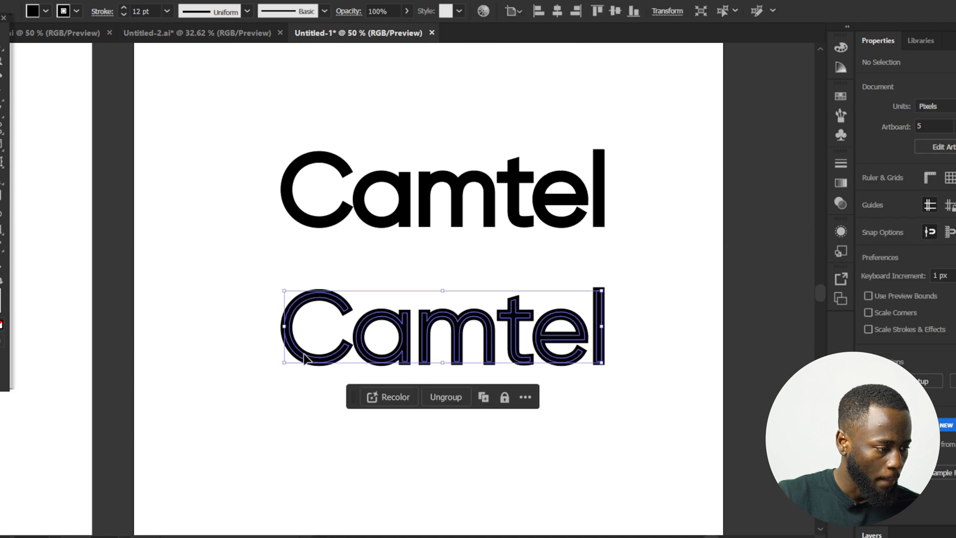
pyautogui.click(107, 2)
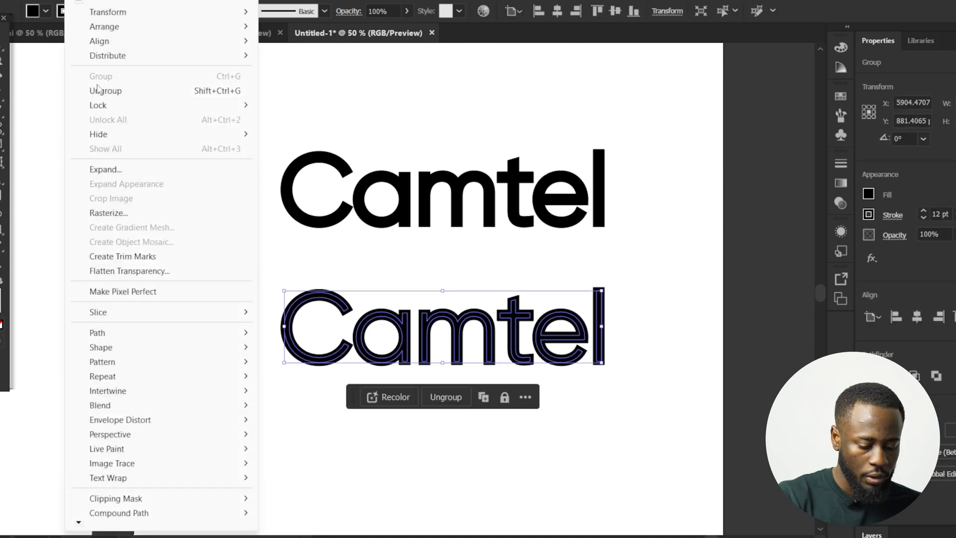
pyautogui.click(124, 168)
pyautogui.press('Return')
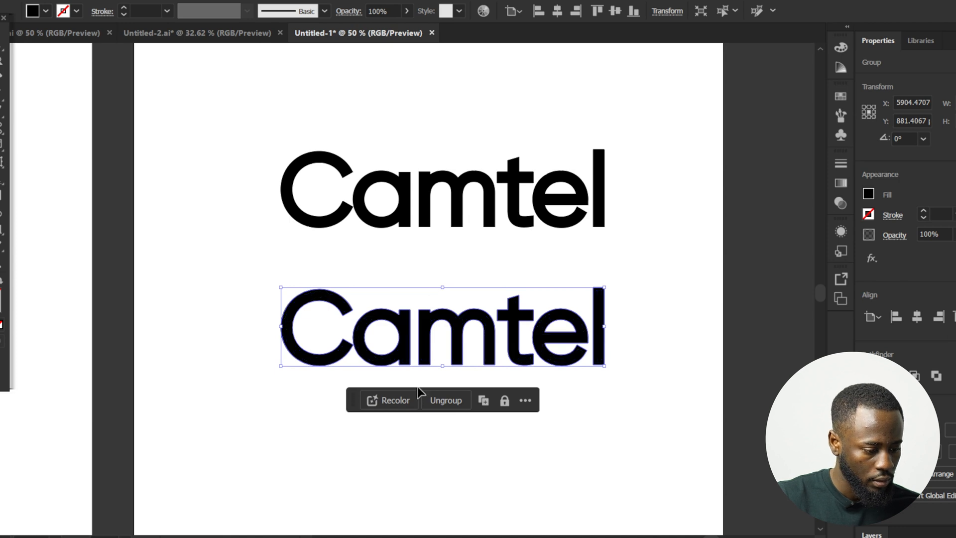
pyautogui.click(558, 396)
# Step: Duplicate the fifth artboard with its artwork to the right and delete the light and stroked wordmarks from the new artboard
pyautogui.hscroll(5, 261, 378)
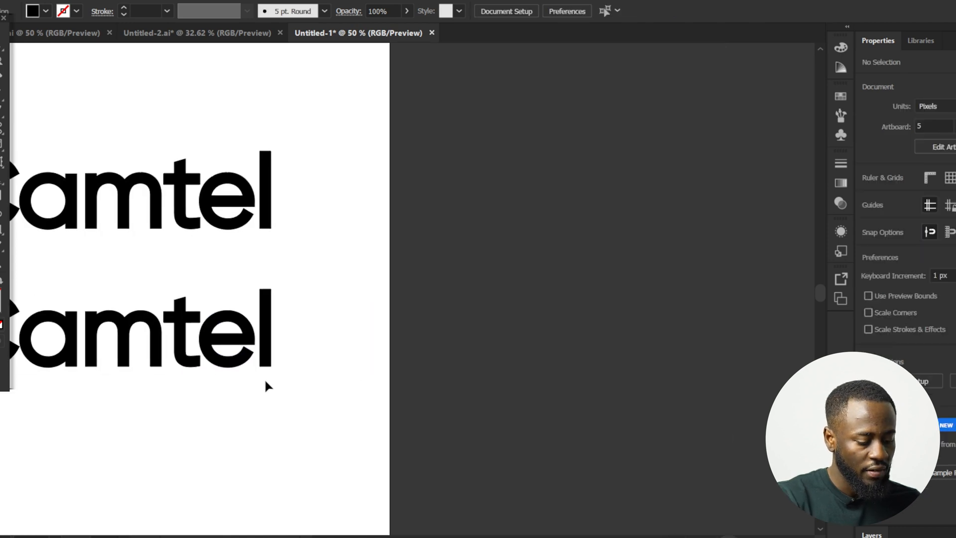
pyautogui.scroll(-2, 265, 378)
pyautogui.click(273, 381)
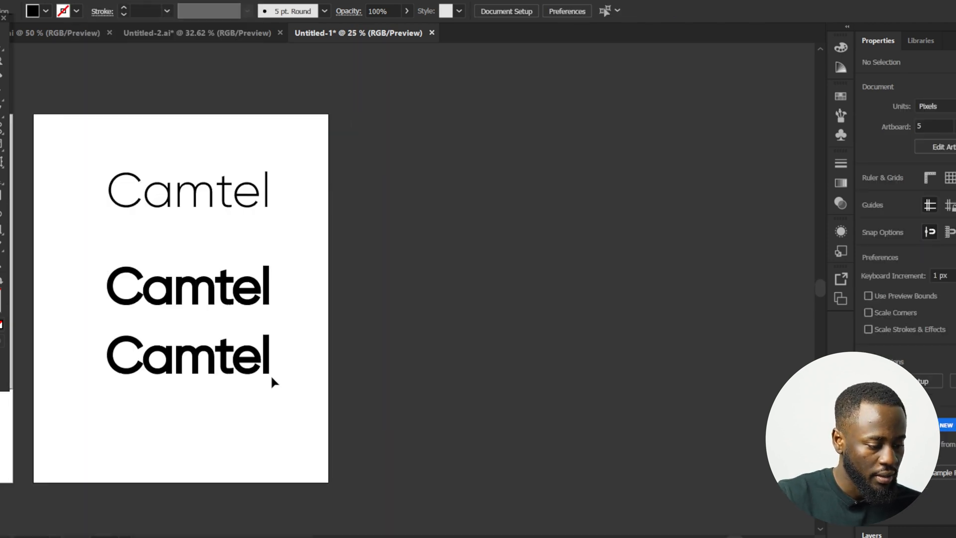
pyautogui.hotkey('shift', 'o')
pyautogui.moveTo(272, 379); pyautogui.dragTo(560, 363)
pyautogui.press('v')
pyautogui.moveTo(734, 125); pyautogui.dragTo(476, 286)
pyautogui.press('Delete')
# Step: Duplicate the expanded Camtel wordmark below itself on the new artboard and ungroup the lower copy's letters
pyautogui.moveTo(525, 363); pyautogui.dragTo(514, 313)
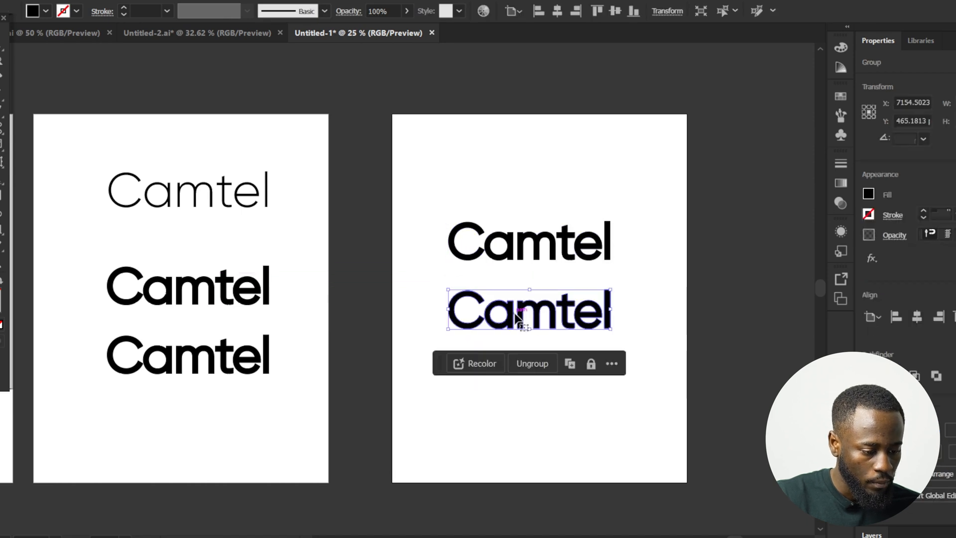
pyautogui.scroll(3, 555, 348)
pyautogui.scroll(1, 662, 287)
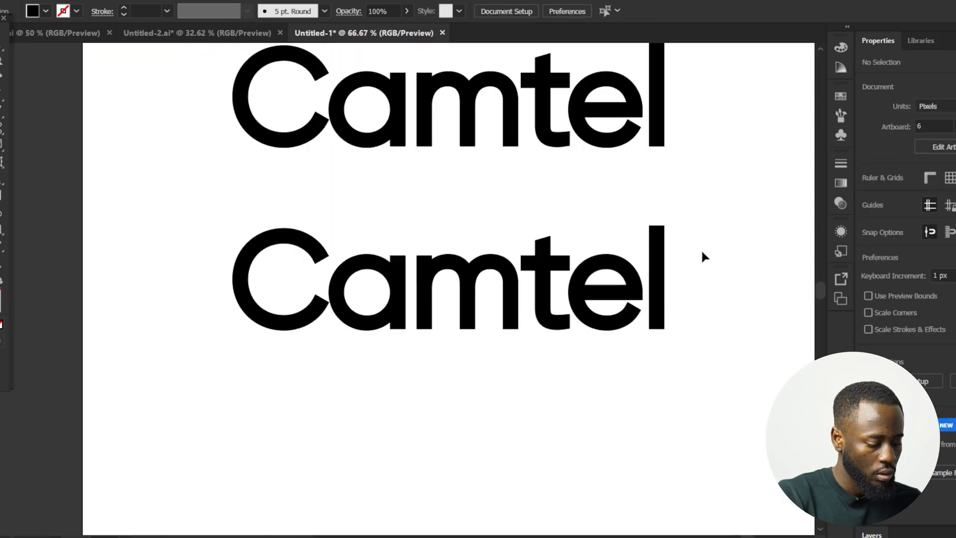
pyautogui.click(620, 322)
pyautogui.hotkey('ctrl', 'shift', 'g')
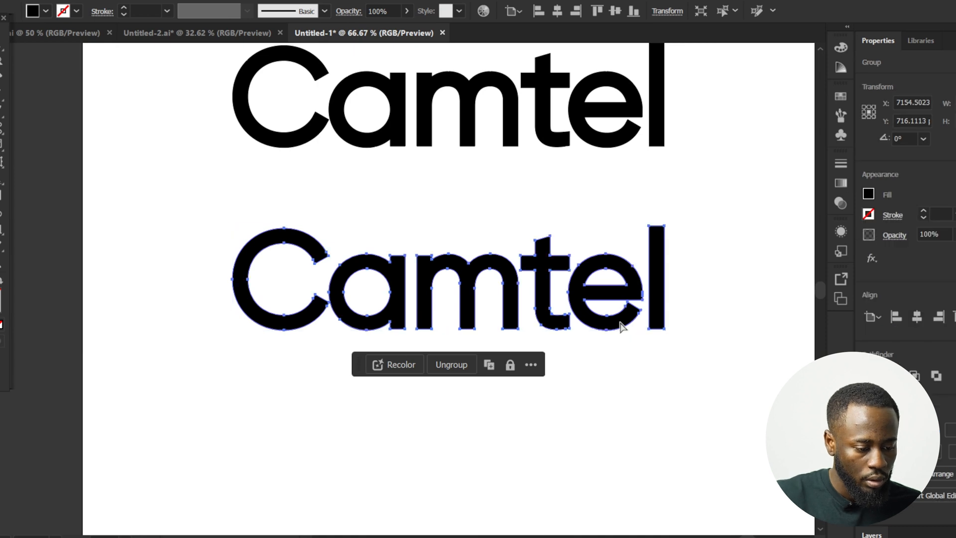
pyautogui.click(602, 370)
# Step: Nudge the letters "e" and "l" of the lower wordmark about 7 px right to open the gap after the "t"
pyautogui.moveTo(601, 371); pyautogui.dragTo(670, 261)
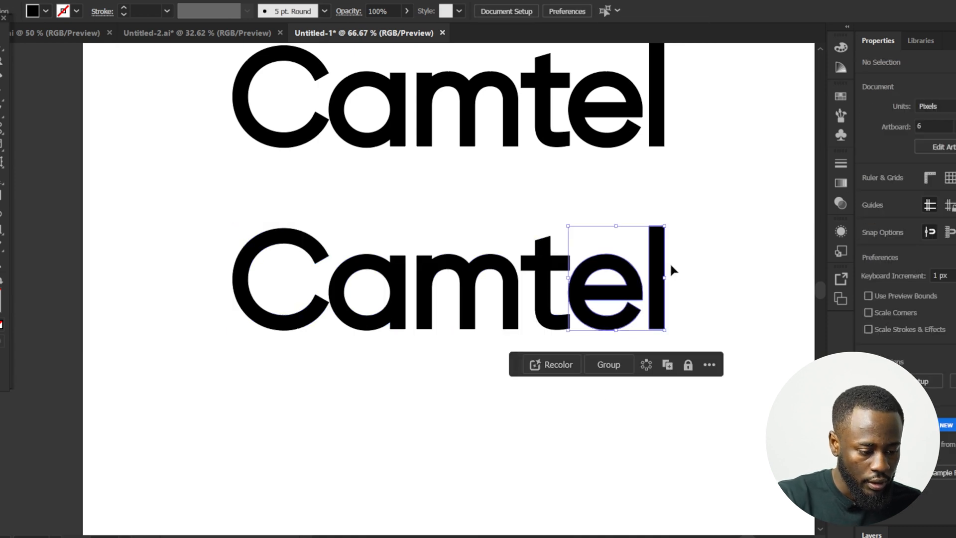
pyautogui.press('Right')
pyautogui.press('Right')
pyautogui.press('Right')
pyautogui.press('Right')
pyautogui.press('Right')
pyautogui.press('Right')
pyautogui.press('Right')
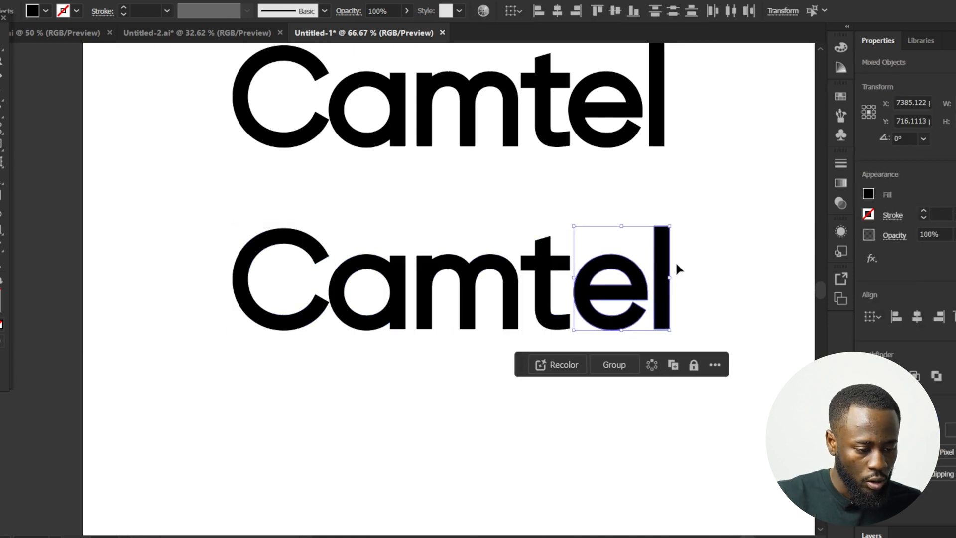
pyautogui.click(678, 268)
# Step: Nudge only the letter "l" of the lower wordmark slightly right to widen its gap from the "e"
pyautogui.click(667, 279)
pyautogui.press('Right')
pyautogui.press('Right')
pyautogui.press('Right')
pyautogui.press('Right')
pyautogui.press('Right')
pyautogui.press('Right')
pyautogui.click(327, 405)
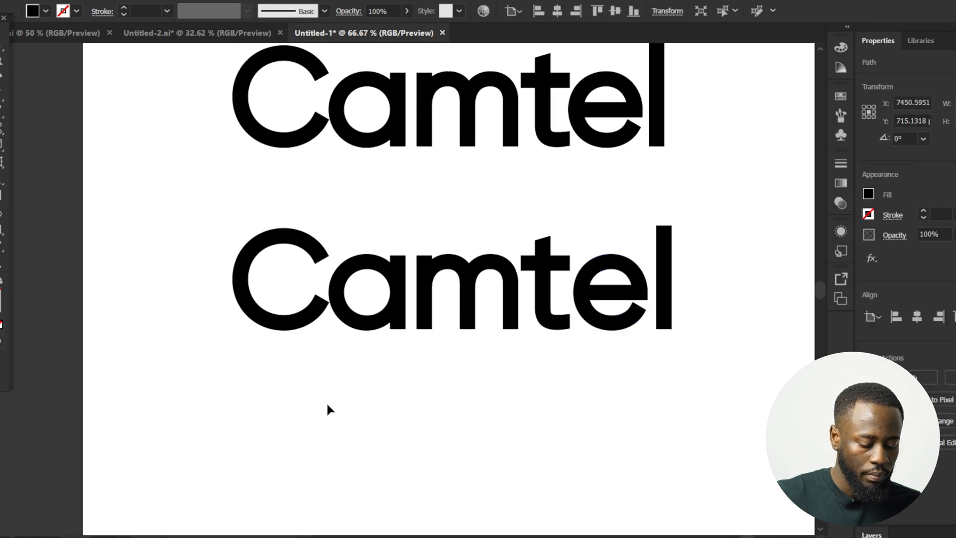
# Step: Nudge the letter "C" of the lower wordmark about 4 px left, away from the "a"
pyautogui.click(309, 328)
pyautogui.press('Left')
pyautogui.press('Left')
pyautogui.press('Left')
pyautogui.press('Left')
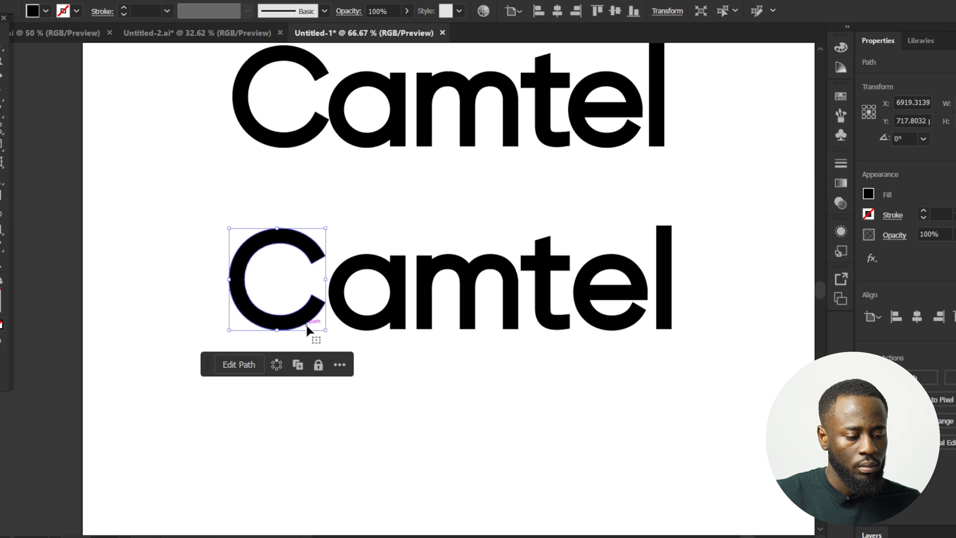
pyautogui.click(458, 382)
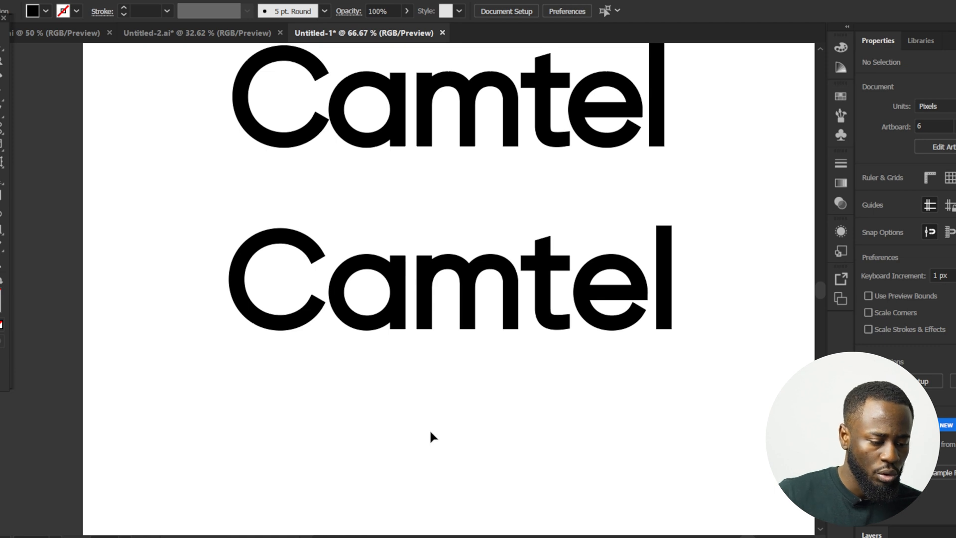
# Step: Draw a tall narrow rectangle filling the gap between the "e" and "l" of the lower wordmark
pyautogui.press('m')
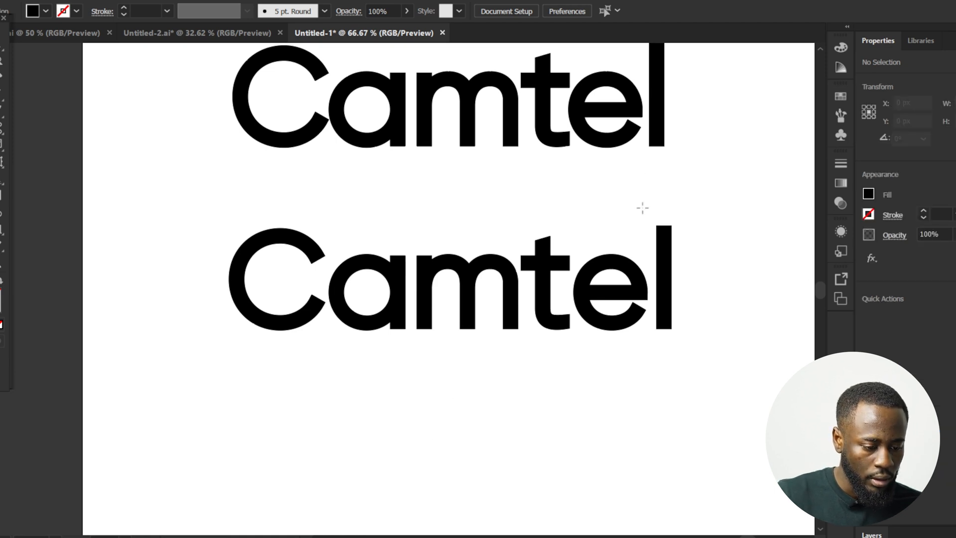
pyautogui.moveTo(648, 220); pyautogui.dragTo(656, 368)
pyautogui.press('v')
pyautogui.click(682, 356)
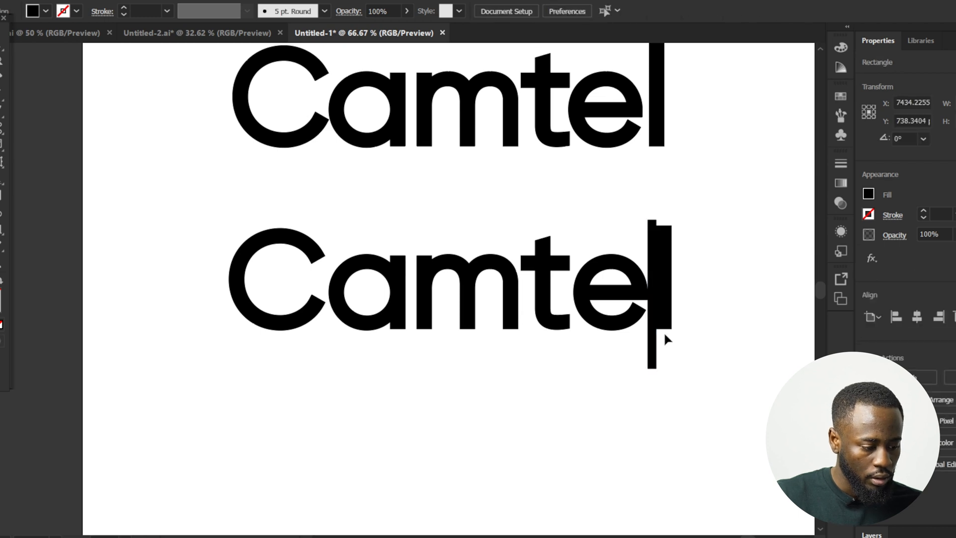
# Step: Recolour the narrow spacer rectangle between the "e" and "l" to a muted blue-grey fill
pyautogui.scroll(2, 664, 331)
pyautogui.click(635, 353)
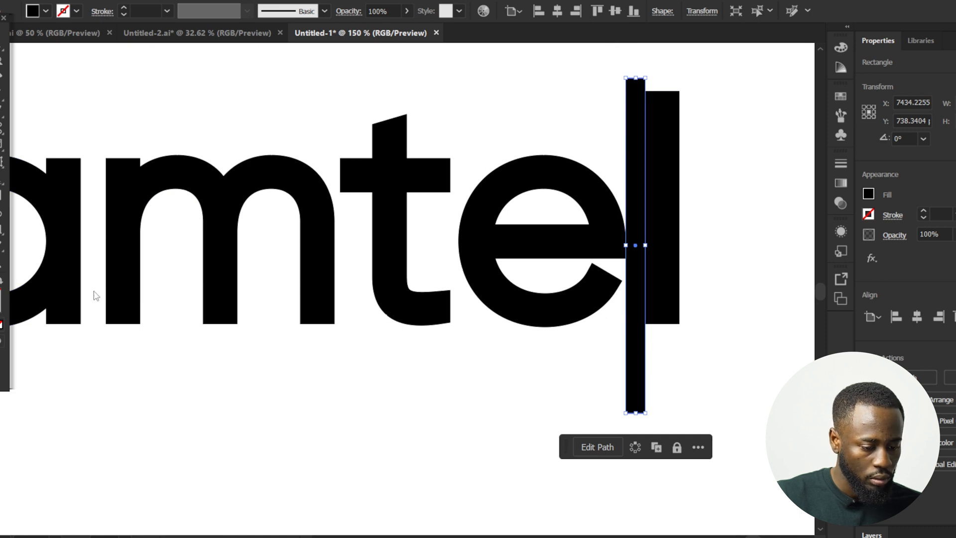
pyautogui.doubleClick(4, 294)
pyautogui.moveTo(765, 346); pyautogui.dragTo(693, 354)
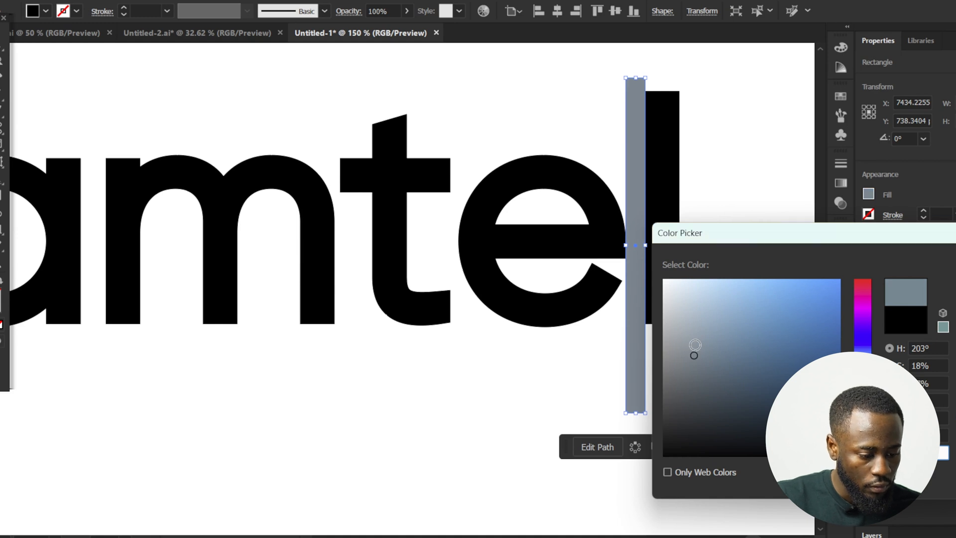
pyautogui.press('Return')
# Step: Copy the blue-grey spacer into the gaps before and after the "t" of the lower wordmark
pyautogui.click(615, 359)
pyautogui.moveTo(626, 351); pyautogui.dragTo(331, 357)
pyautogui.hotkey('ctrl', '-')
pyautogui.hotkey('ctrl', '-')
# Step: Nudge the letters "C", "a" and "m" of the lower wordmark together 1 px left to fit the spacer before the "t"
pyautogui.moveTo(192, 354); pyautogui.dragTo(245, 239)
pyautogui.keyDown('shift'); pyautogui.click(104, 238); pyautogui.keyUp('shift')
pyautogui.scroll(2, 103, 238)
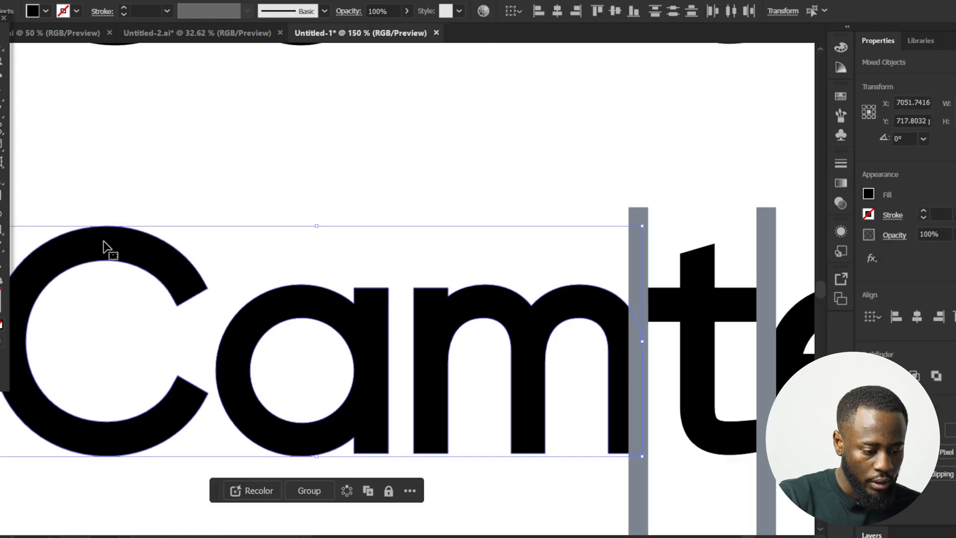
pyautogui.press('Left')
pyautogui.press('Left')
pyautogui.press('Left')
pyautogui.press('Left')
pyautogui.press('Left')
pyautogui.press('Left')
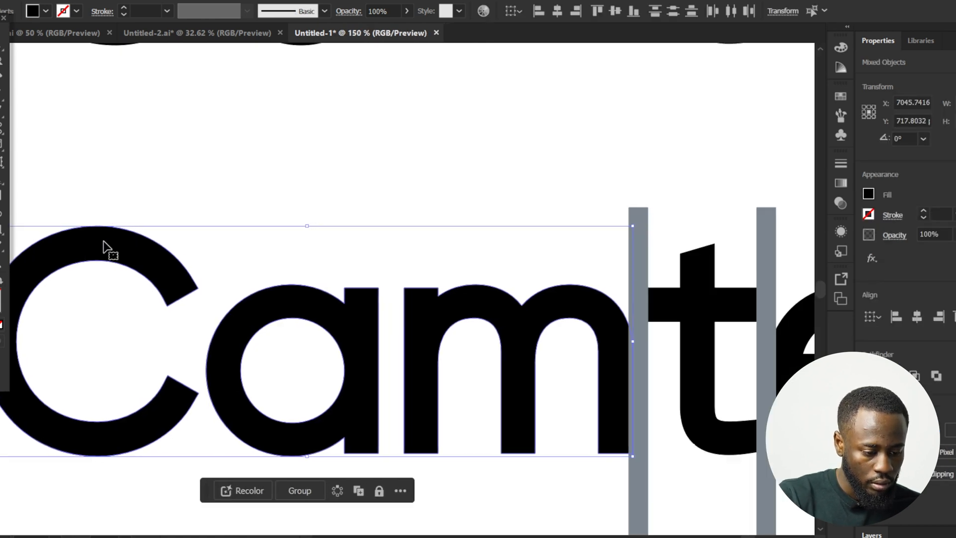
pyautogui.press('Right')
pyautogui.press('Right')
pyautogui.press('Right')
pyautogui.press('Right')
pyautogui.press('Right')
pyautogui.press('Right')
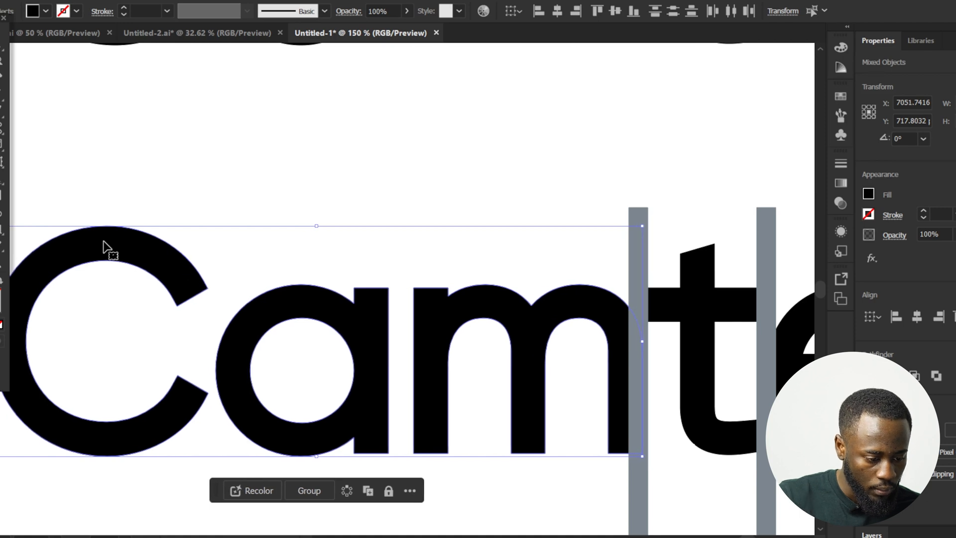
pyautogui.press('Left')
# Step: Copy the spacer to the gap between the "a" and "m", flush against the left edge of the "m"
pyautogui.scroll(-1, 512, 384)
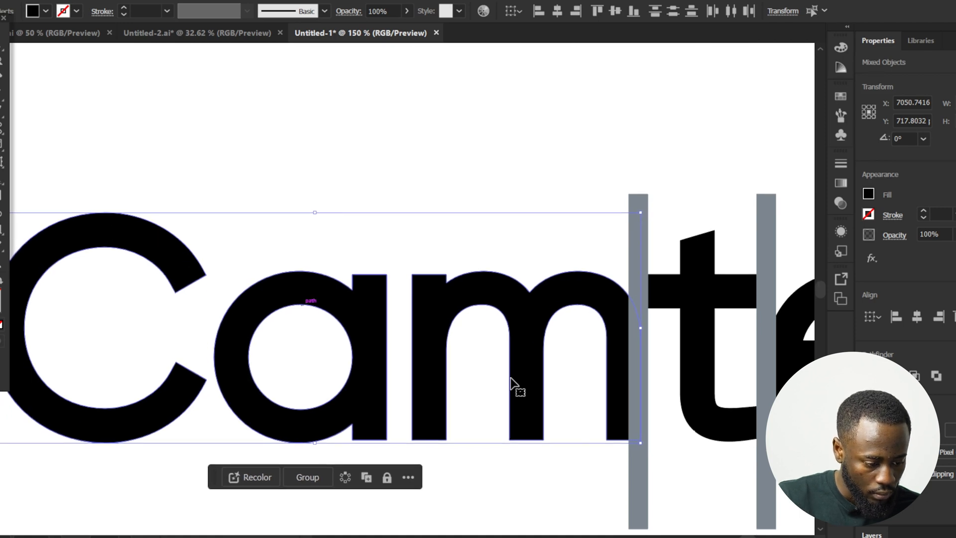
pyautogui.click(715, 514)
pyautogui.moveTo(641, 493); pyautogui.dragTo(405, 468)
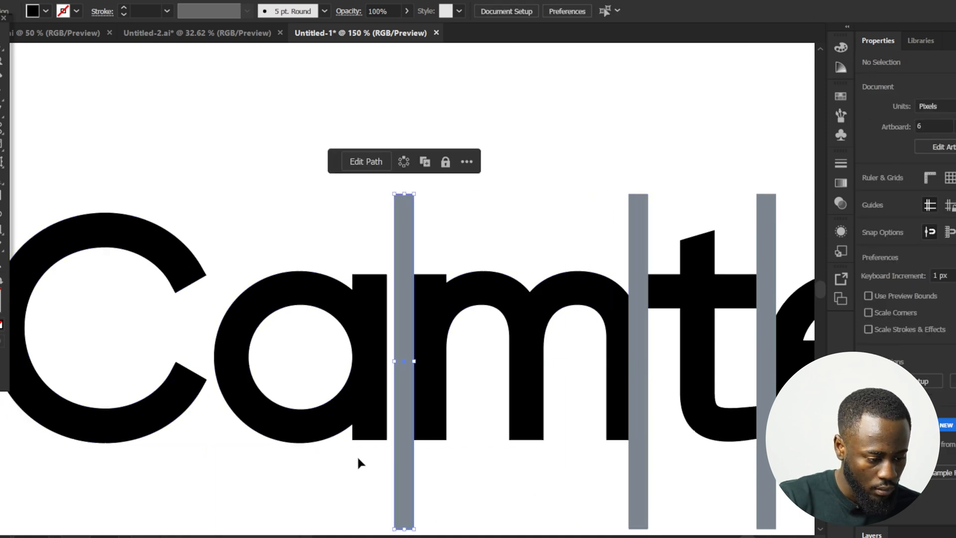
# Step: Nudge the letter "a" of the lower wordmark about 4 px right until it meets the spacer beside the "m"
pyautogui.click(381, 428)
pyautogui.press('Right')
pyautogui.press('Right')
pyautogui.press('Right')
pyautogui.press('Right')
pyautogui.press('Right')
pyautogui.press('Right')
pyautogui.press('Right')
pyautogui.press('Right')
pyautogui.press('Right')
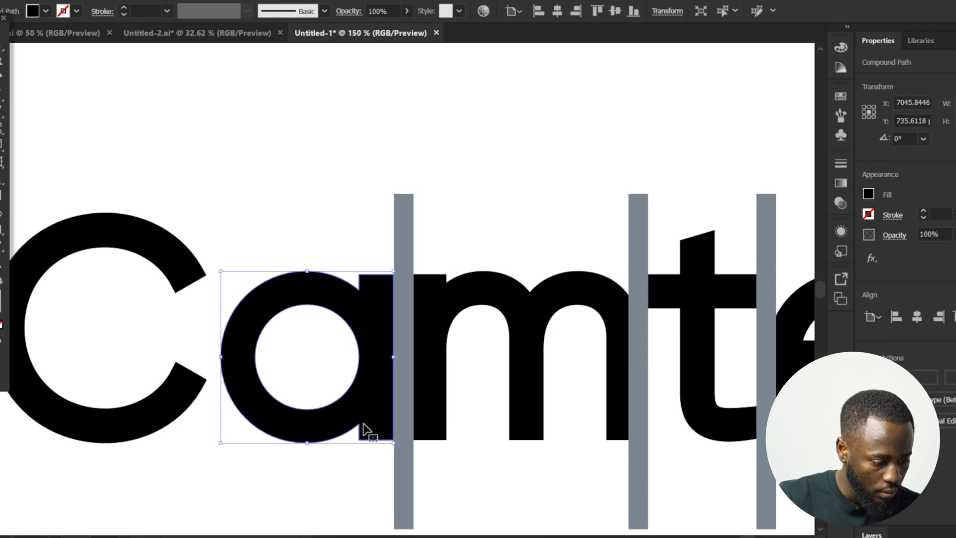
# Step: Copy the spacer into the gap between the "C" and "a" and check its fit against both letters
pyautogui.moveTo(403, 458); pyautogui.dragTo(214, 455)
pyautogui.hotkey('ctrl', '-')
pyautogui.hotkey('ctrl', '-')
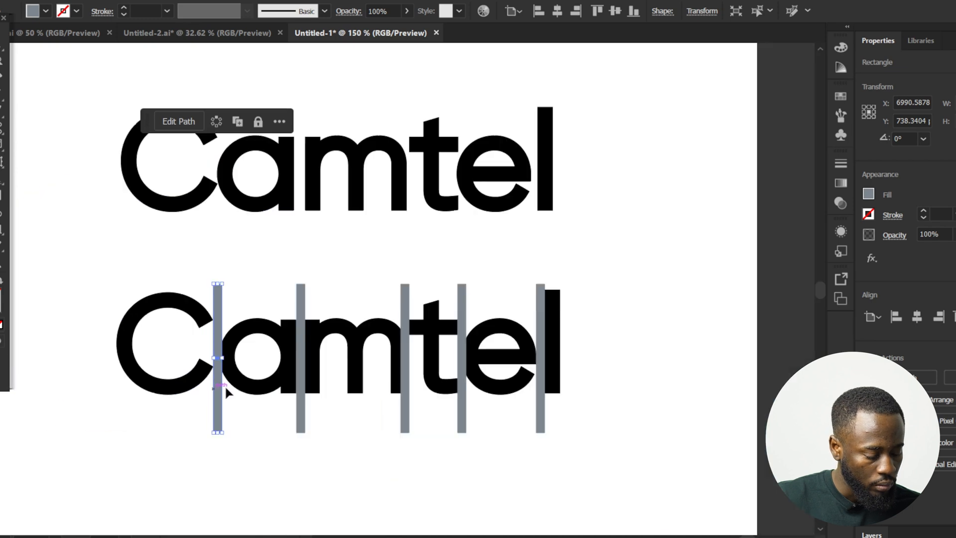
pyautogui.scroll(3, 227, 378)
pyautogui.scroll(-1, 221, 338)
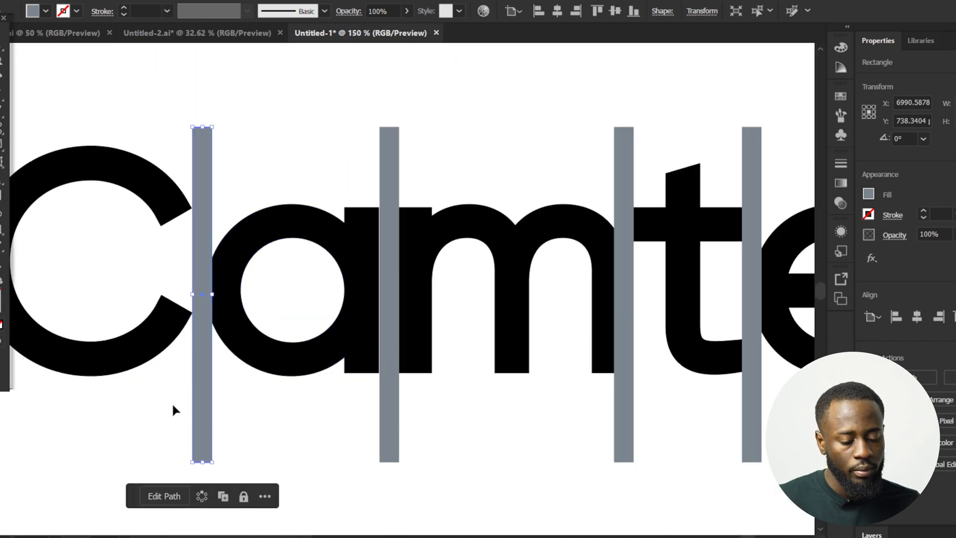
pyautogui.scroll(1, 203, 277)
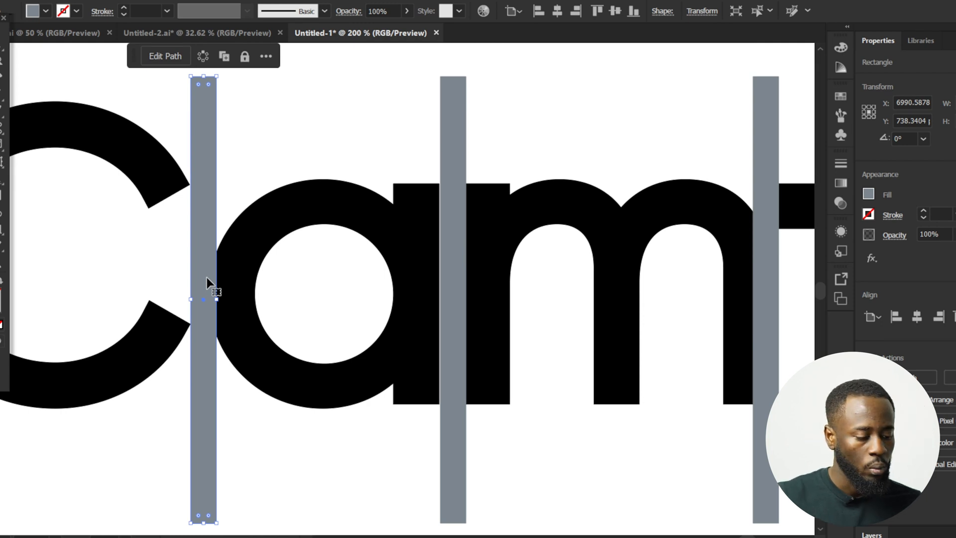
pyautogui.click(219, 416)
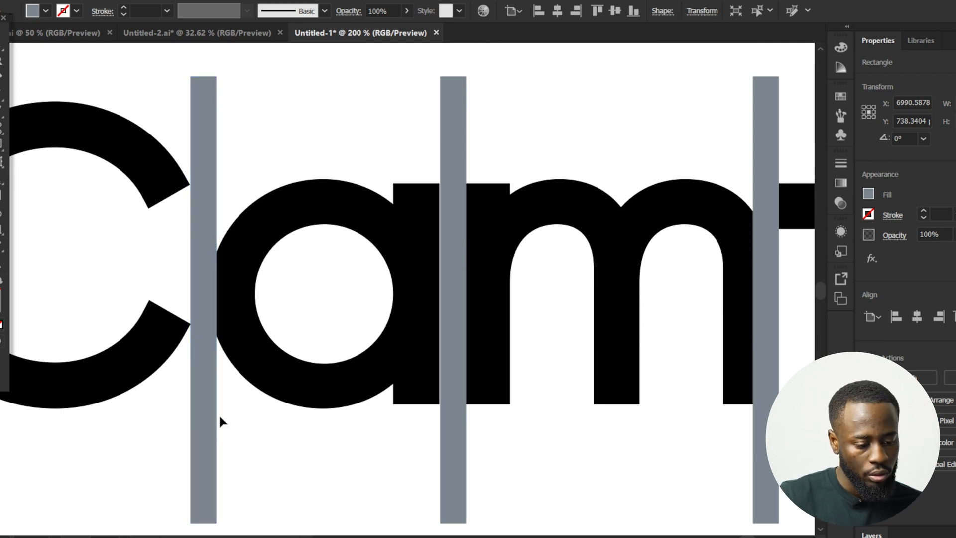
# Step: Select all five blue-grey spacer rectangles across the lower wordmark and delete them
pyautogui.scroll(-2, 214, 412)
pyautogui.scroll(-2, 106, 437)
pyautogui.moveTo(107, 440); pyautogui.dragTo(762, 400)
pyautogui.scroll(-3, 761, 400)
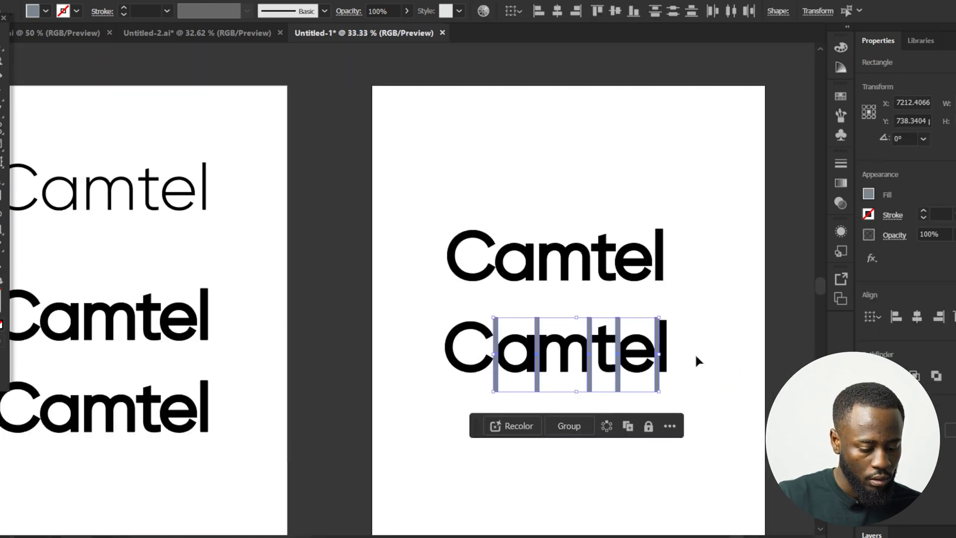
pyautogui.scroll(1, 694, 353)
pyautogui.scroll(2, 706, 381)
pyautogui.press('Delete')
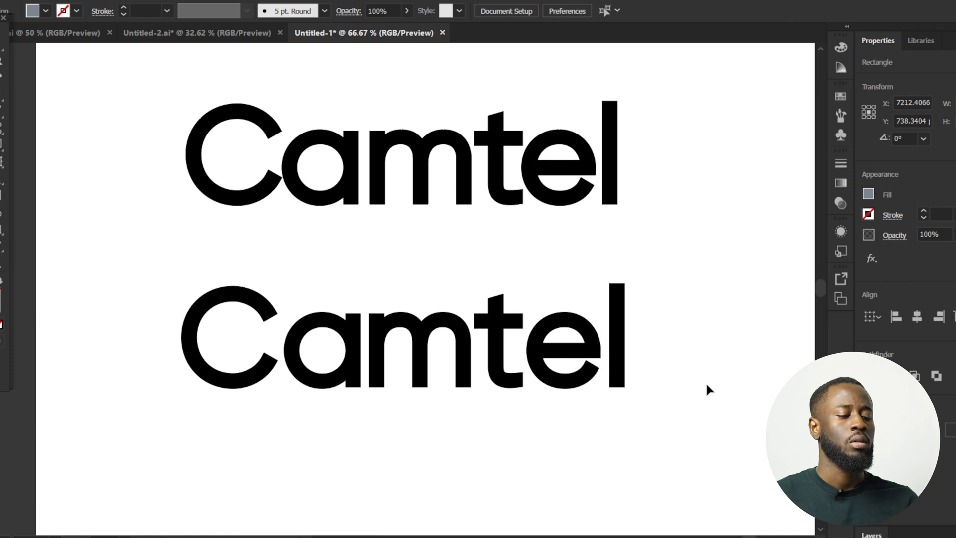
pyautogui.scroll(-1, 706, 369)
pyautogui.scroll(-1, 694, 321)
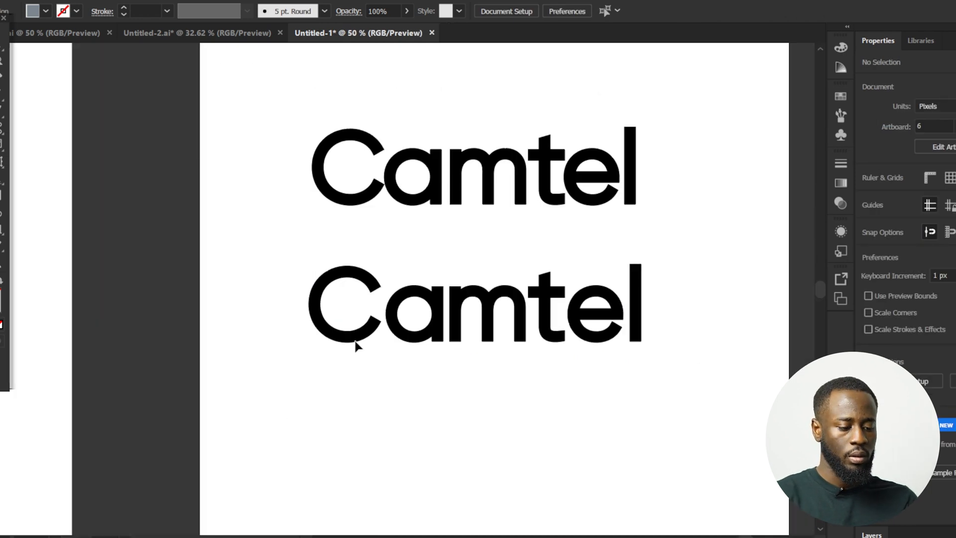
# Step: Flip the whole lower wordmark vertically to judge its letter spacing upside down, and undo the flip
pyautogui.moveTo(354, 348); pyautogui.dragTo(416, 266)
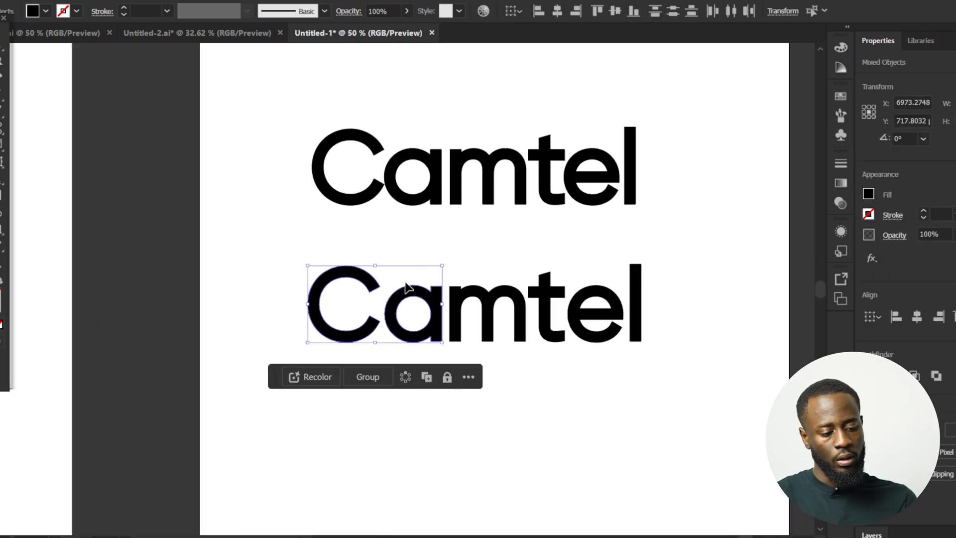
pyautogui.click(689, 472)
pyautogui.moveTo(719, 263); pyautogui.dragTo(239, 362)
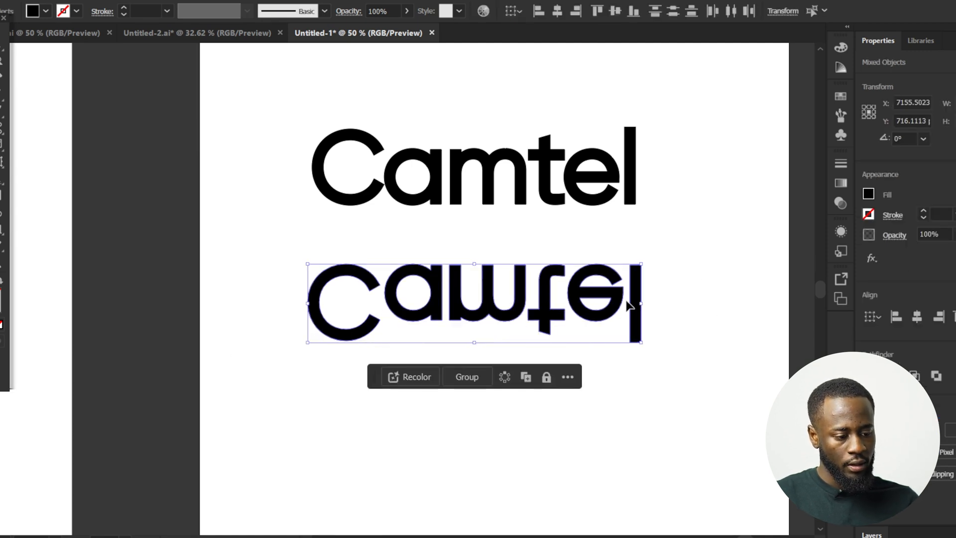
pyautogui.click(652, 391)
pyautogui.scroll(-1, 403, 434)
pyautogui.scroll(5, 529, 331)
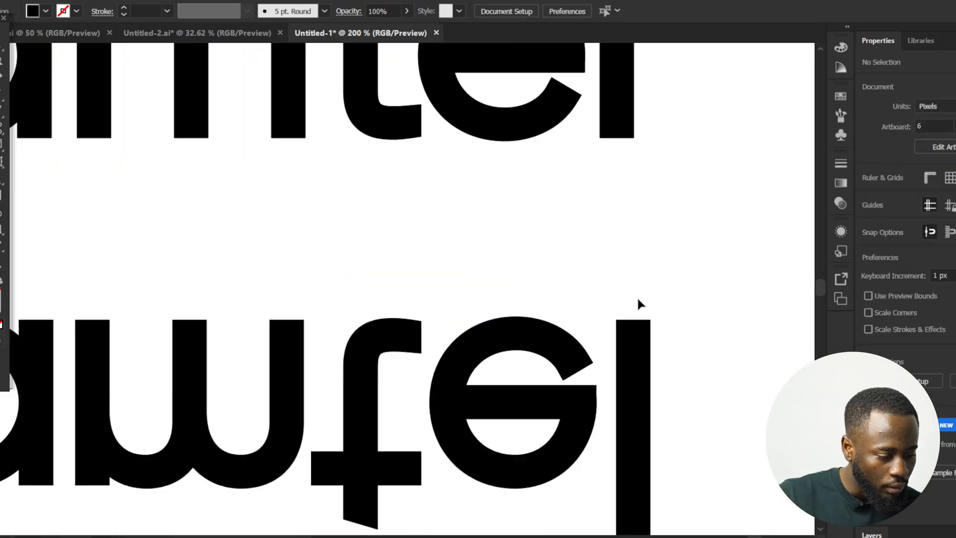
pyautogui.scroll(-2, 637, 299)
pyautogui.scroll(-2, 354, 367)
pyautogui.scroll(1, 305, 367)
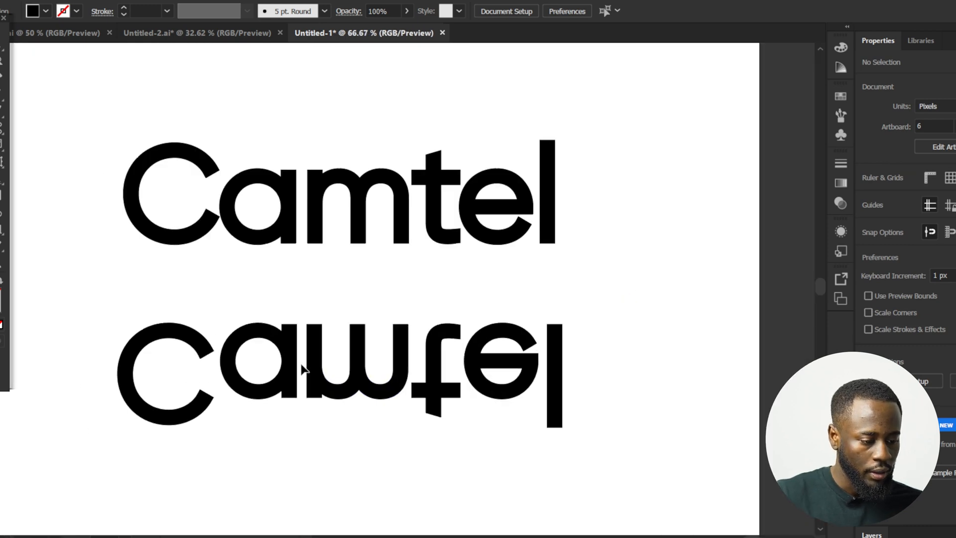
pyautogui.hotkey('ctrl', 'z')
pyautogui.hotkey('ctrl', 'z')
# Step: Delete the upper Camtel wordmark and group the letters of the lower one
pyautogui.click(91, 252)
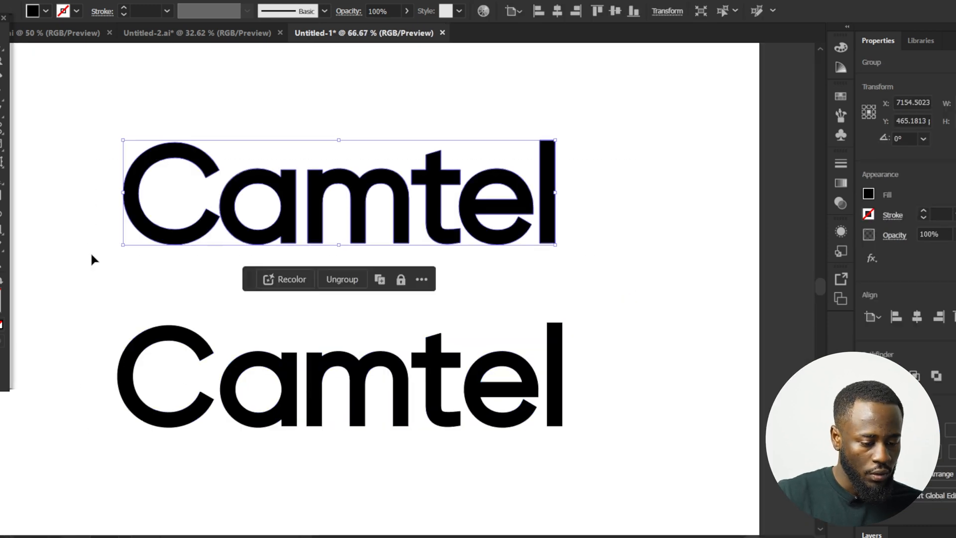
pyautogui.press('Delete')
pyautogui.moveTo(642, 490); pyautogui.dragTo(642, 492)
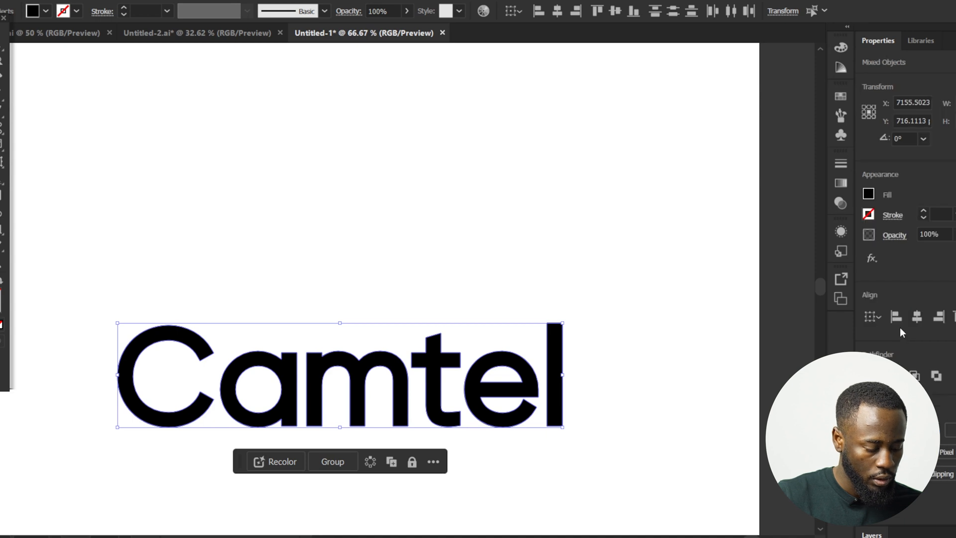
pyautogui.hotkey('ctrl', 'g')
# Step: Examine the slanted top edge of the letter "t" in the grouped wordmark up close
pyautogui.keyDown('alt'); pyautogui.scroll(-2, 574, 189); pyautogui.keyUp('alt')
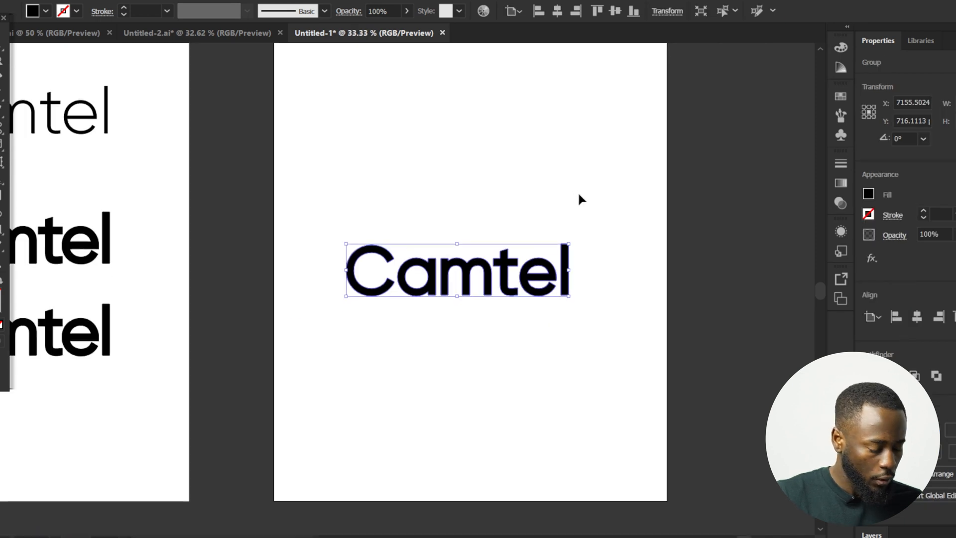
pyautogui.keyDown('alt'); pyautogui.scroll(3, 507, 242); pyautogui.keyUp('alt')
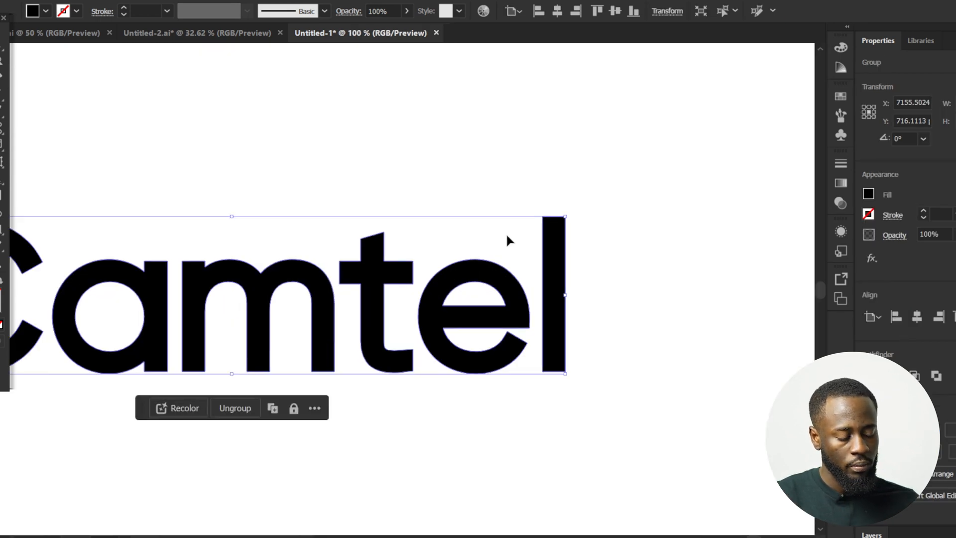
pyautogui.click(403, 182)
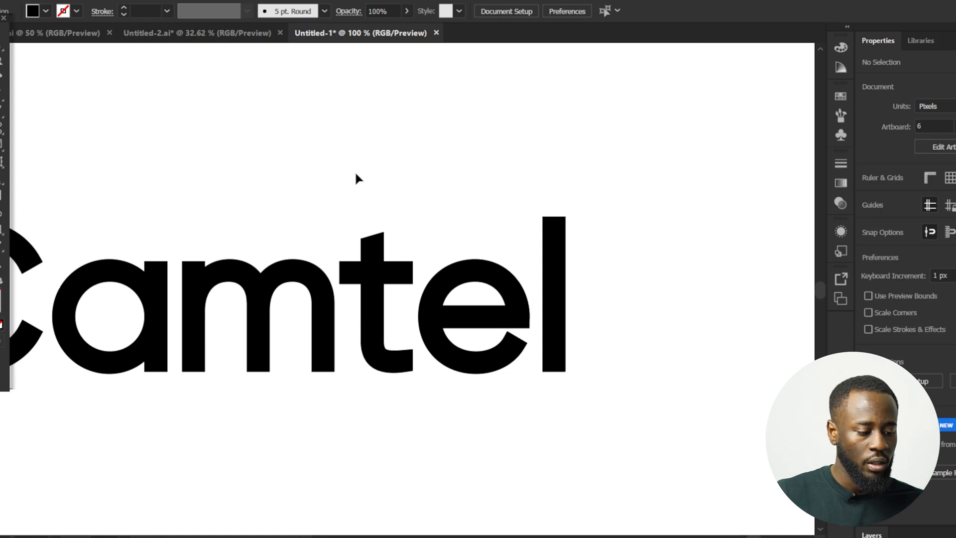
pyautogui.keyDown('alt'); pyautogui.scroll(3, 349, 214); pyautogui.keyUp('alt')
pyautogui.click(352, 284)
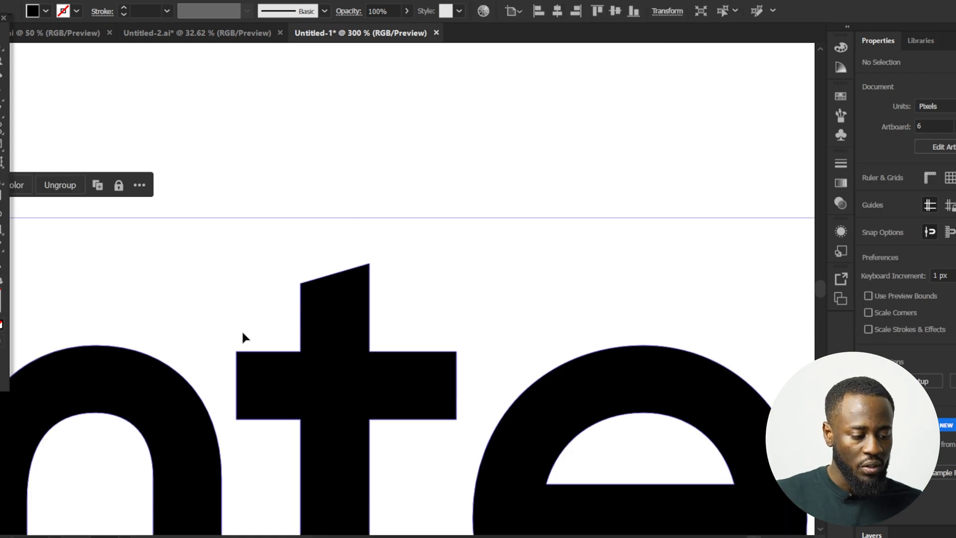
pyautogui.click(367, 261)
pyautogui.keyDown('alt'); pyautogui.scroll(-3, 367, 261); pyautogui.keyUp('alt')
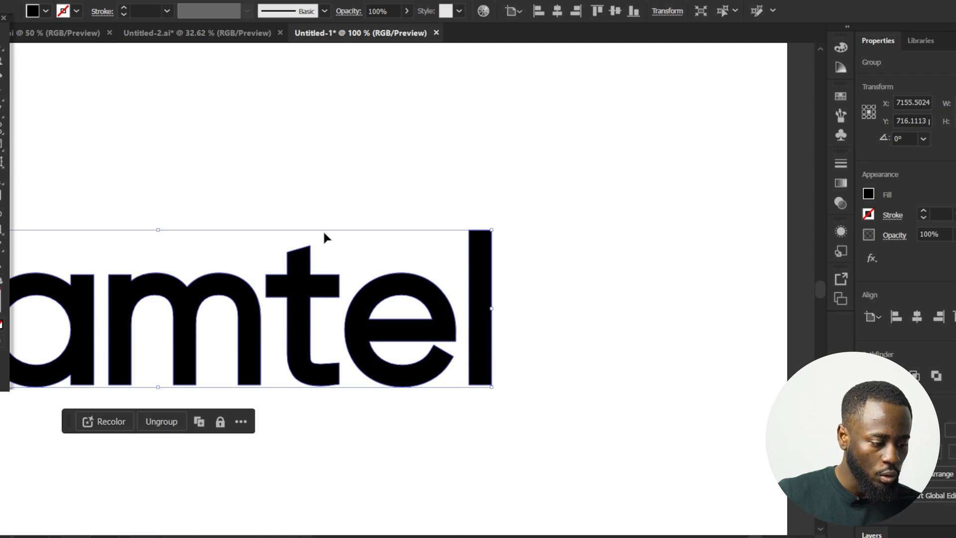
pyautogui.keyDown('alt'); pyautogui.scroll(3, 323, 229); pyautogui.keyUp('alt')
pyautogui.click(304, 213)
pyautogui.press('m')
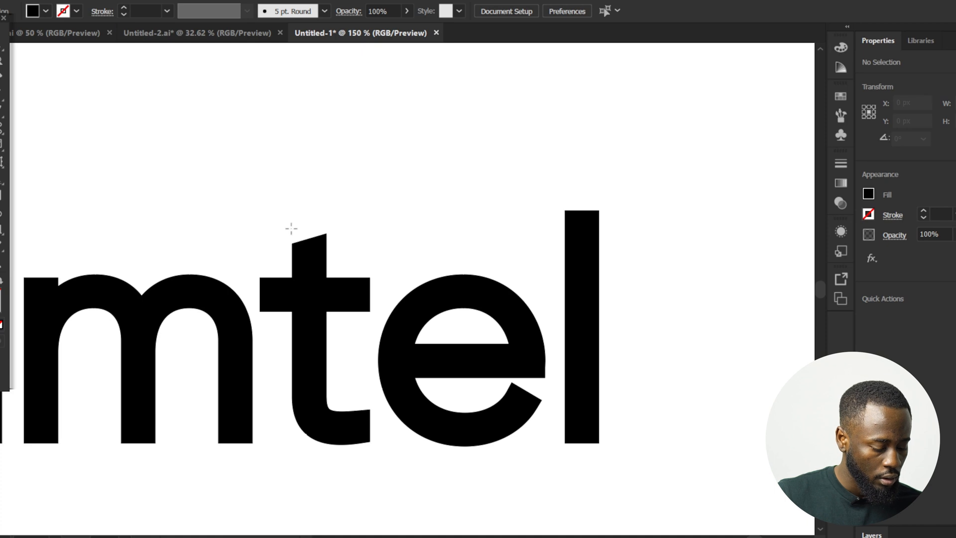
pyautogui.keyDown('alt'); pyautogui.scroll(2, 308, 234); pyautogui.keyUp('alt')
pyautogui.press('v')
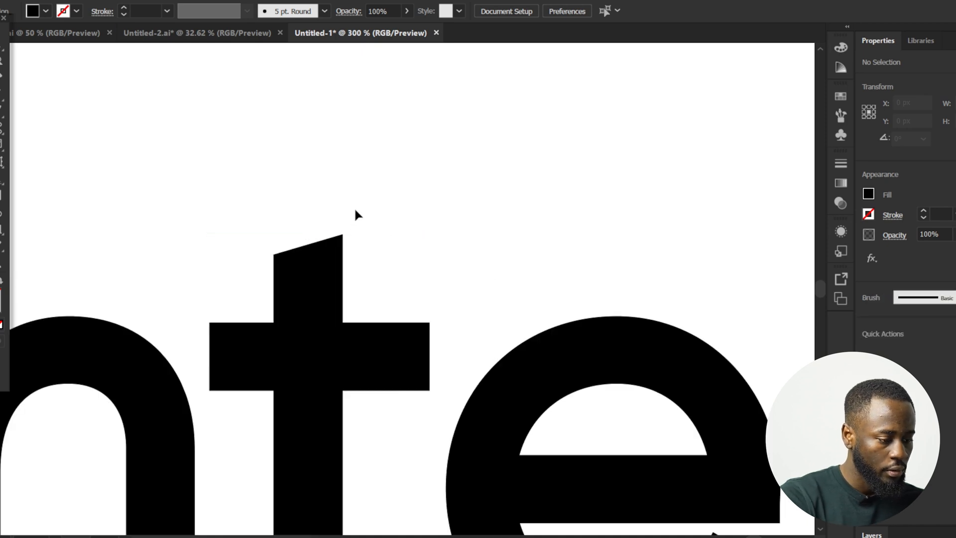
# Step: Show the rulers and place a vertical guide on the left edge of the "t" stem and a horizontal guide at its highest point
pyautogui.hotkey('ctrl', 'r')
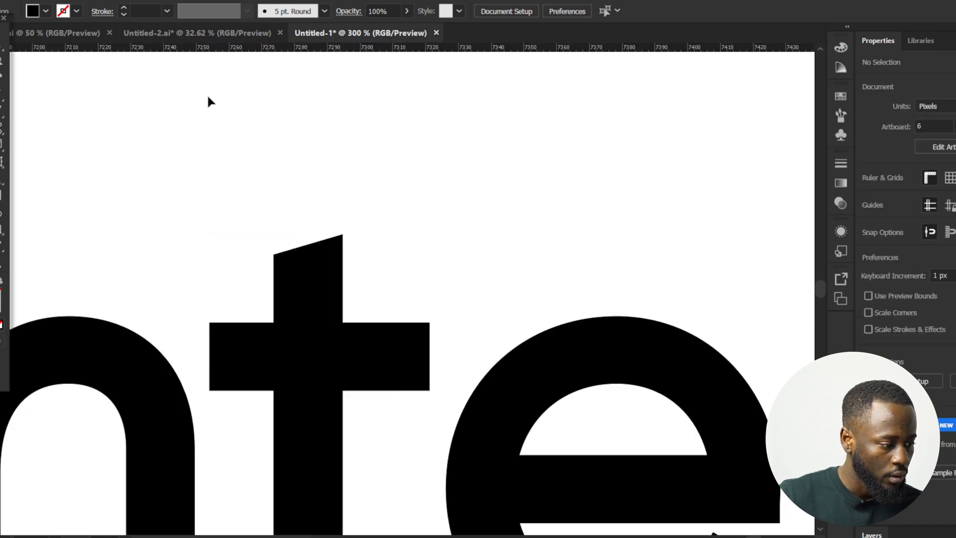
pyautogui.press('Tab')
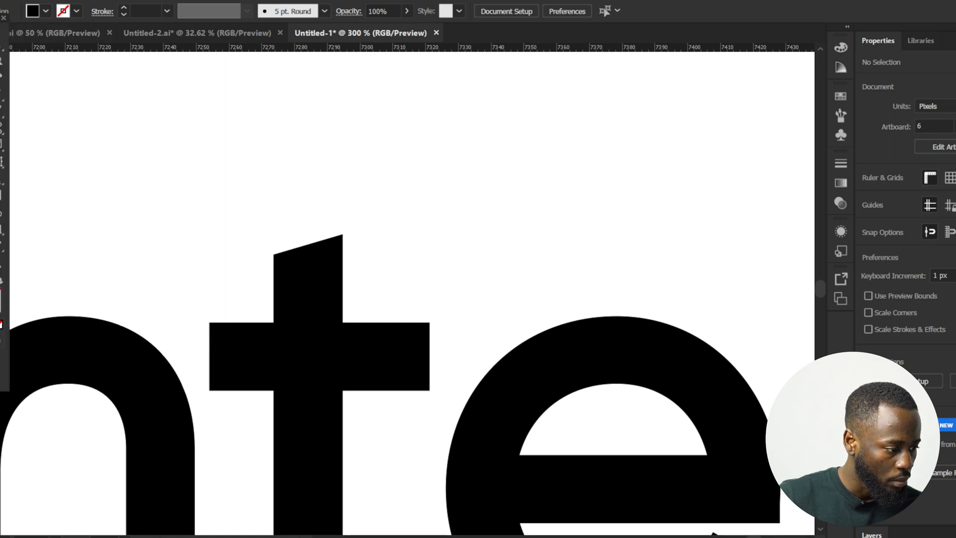
pyautogui.press('Tab')
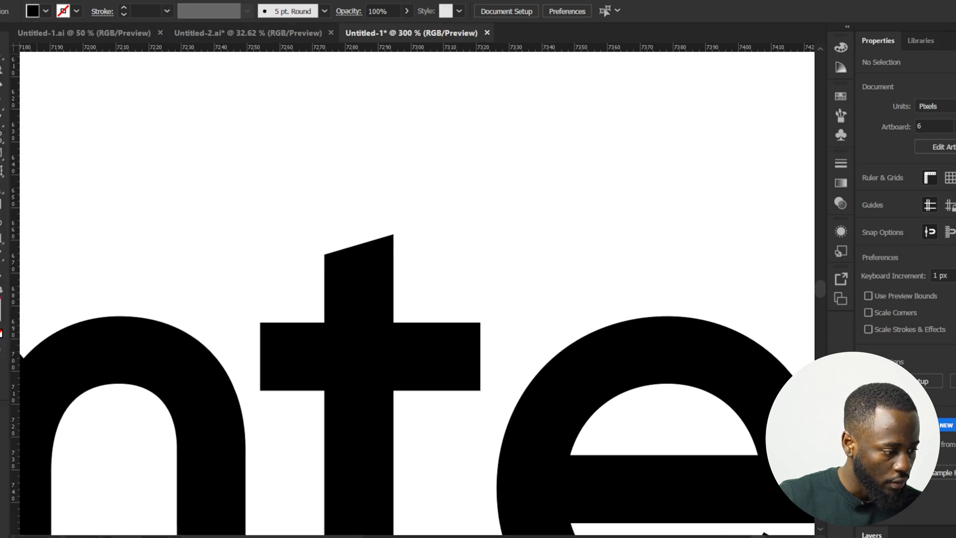
pyautogui.moveTo(16, 121); pyautogui.dragTo(324, 306)
pyautogui.moveTo(382, 47); pyautogui.dragTo(540, 232)
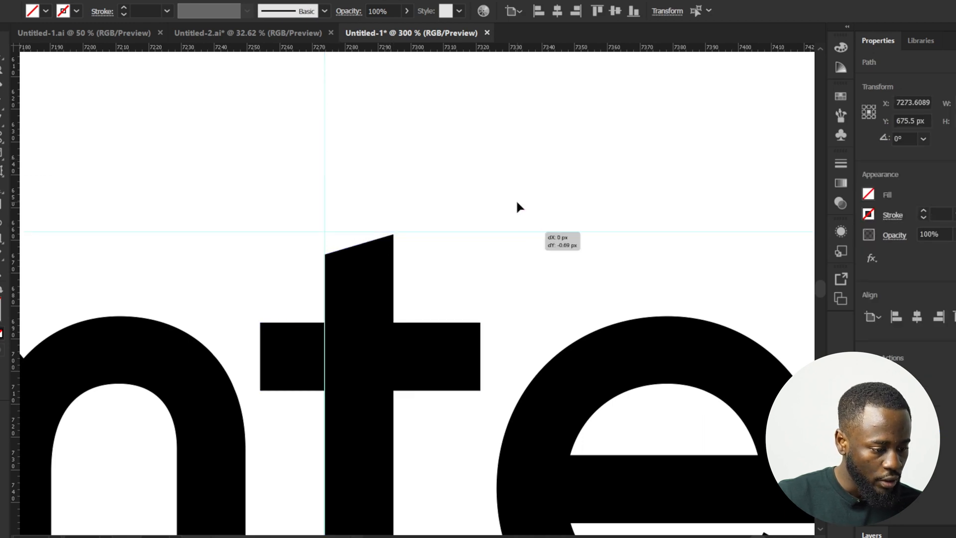
pyautogui.moveTo(434, 232); pyautogui.dragTo(429, 234)
# Step: Draw a closed triangle with the Pen tool that fills the corner above the slanted top edge of the "t"
pyautogui.press('p')
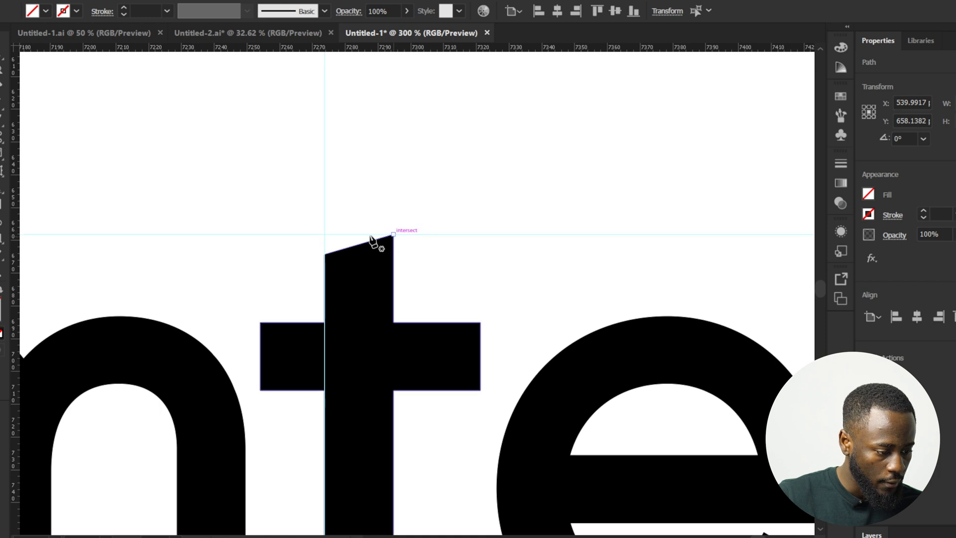
pyautogui.click(393, 234)
pyautogui.click(325, 234)
pyautogui.click(324, 253)
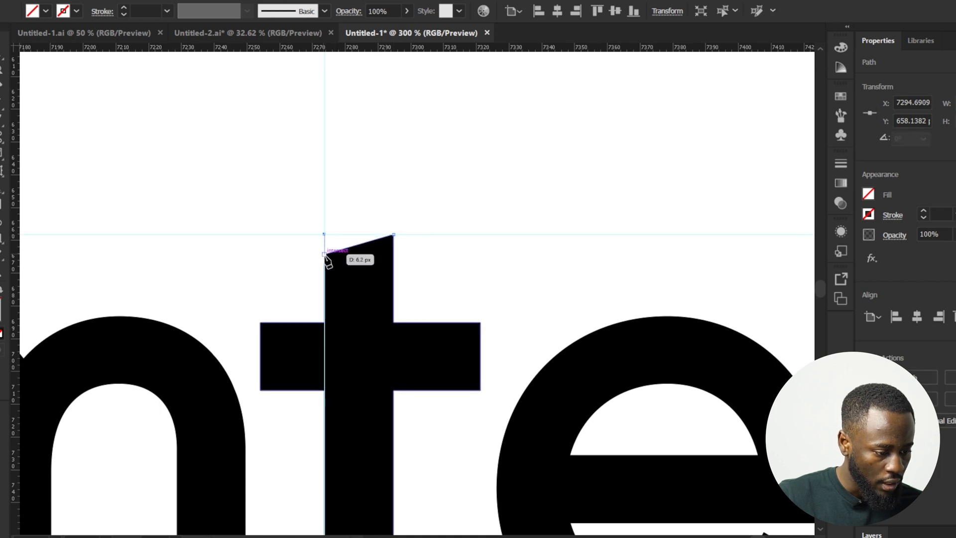
pyautogui.click(394, 234)
pyautogui.keyDown('ctrl'); pyautogui.click(444, 262); pyautogui.keyUp('ctrl')
# Step: Delete the horizontal and vertical guides around the top of the "t"
pyautogui.click(337, 247)
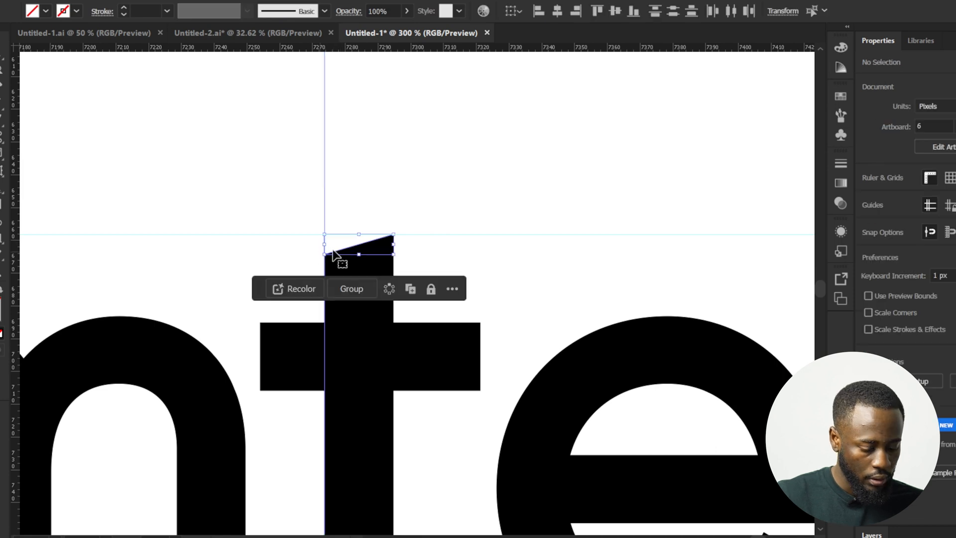
pyautogui.moveTo(288, 208); pyautogui.dragTo(224, 243)
pyautogui.press('Delete')
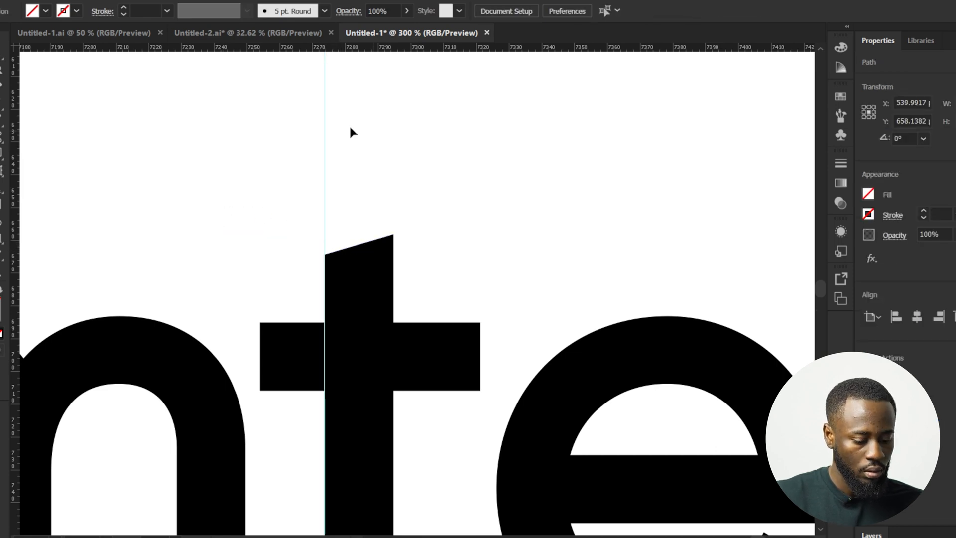
pyautogui.moveTo(418, 145); pyautogui.dragTo(137, 174)
pyautogui.press('Delete')
# Step: Fill the triangle above the slanted top of the "t" with the near-black swatch
pyautogui.moveTo(305, 171); pyautogui.dragTo(365, 244)
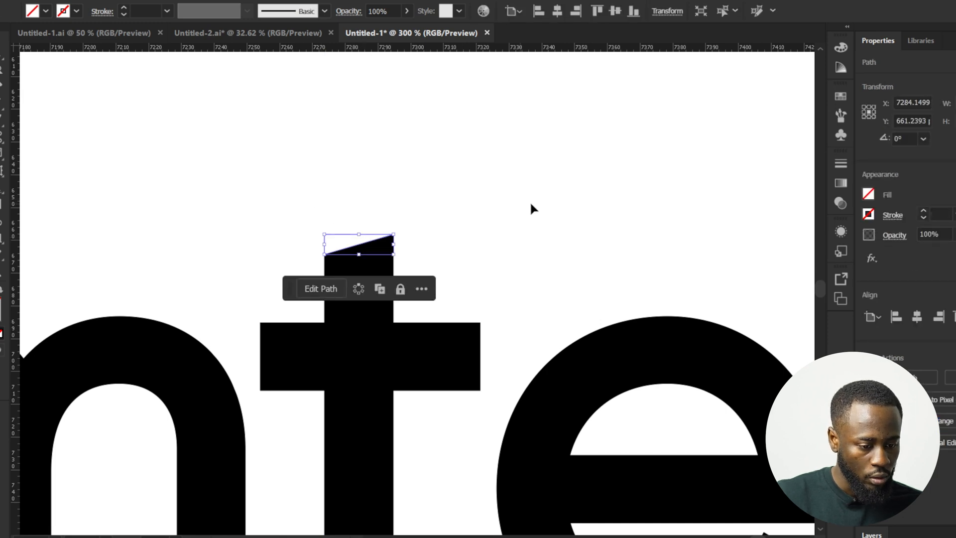
pyautogui.click(868, 194)
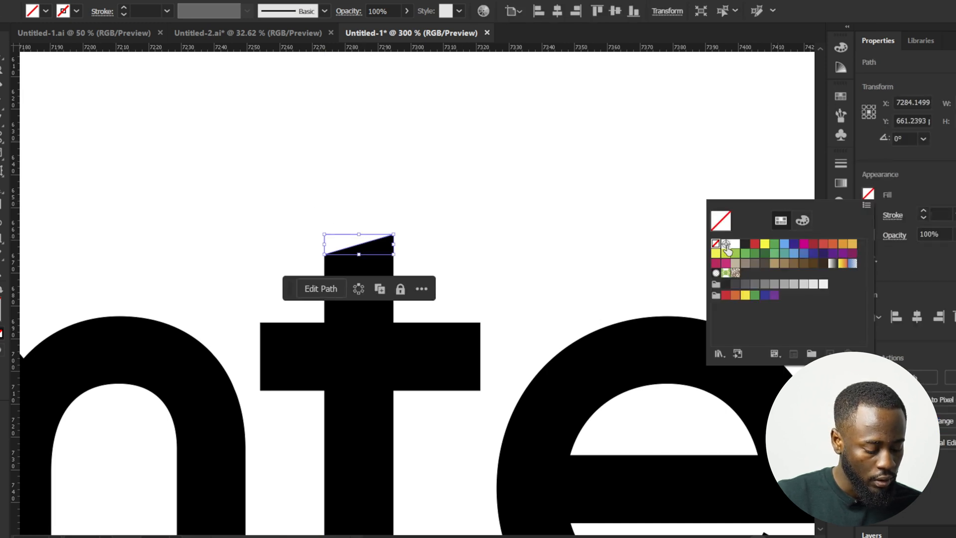
pyautogui.click(743, 248)
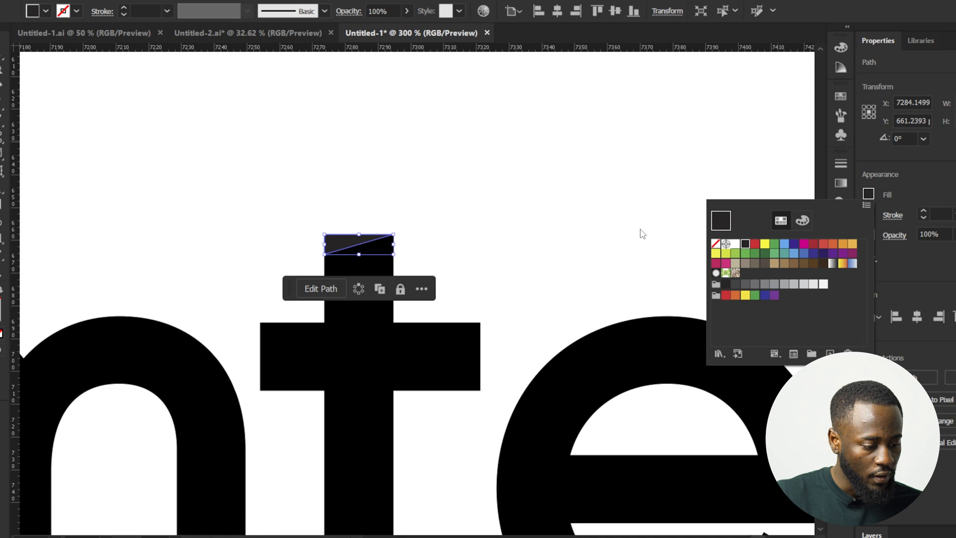
pyautogui.click(597, 210)
# Step: Move the dark triangle onto the top of the letter "l", aligned with its left and top edges
pyautogui.moveTo(686, 209); pyautogui.dragTo(352, 179)
pyautogui.scroll(-1, 351, 180)
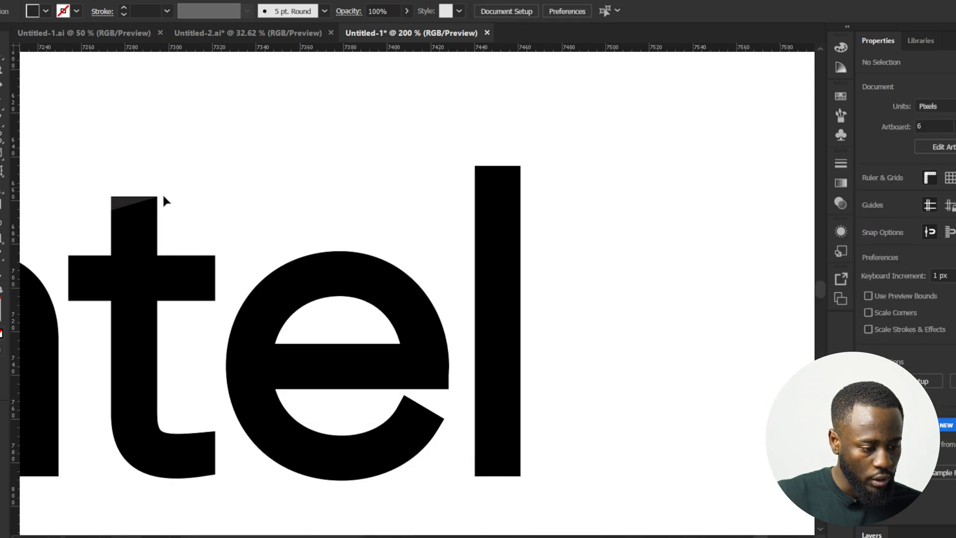
pyautogui.moveTo(127, 202); pyautogui.dragTo(483, 174)
pyautogui.scroll(4, 542, 174)
pyautogui.click(488, 165)
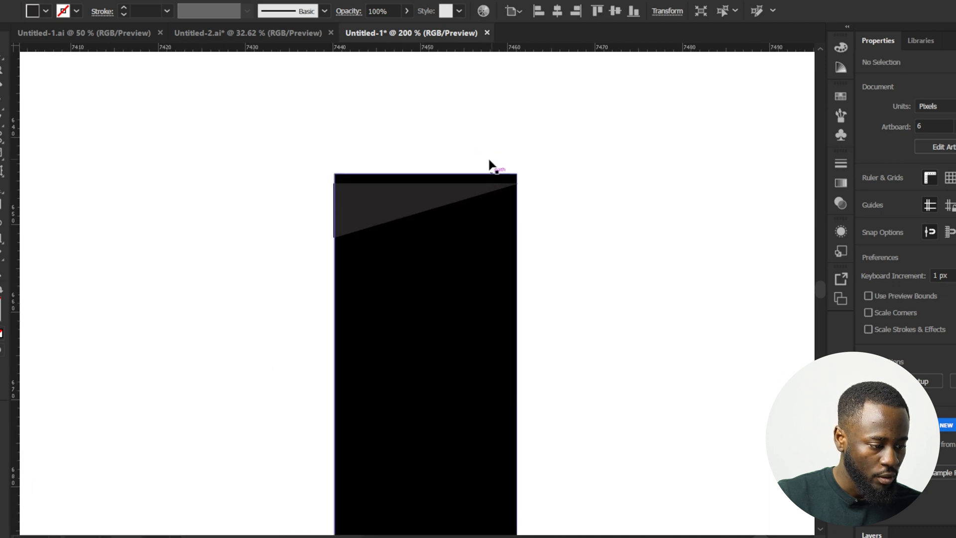
pyautogui.scroll(2, 479, 164)
pyautogui.moveTo(319, 225); pyautogui.dragTo(317, 211)
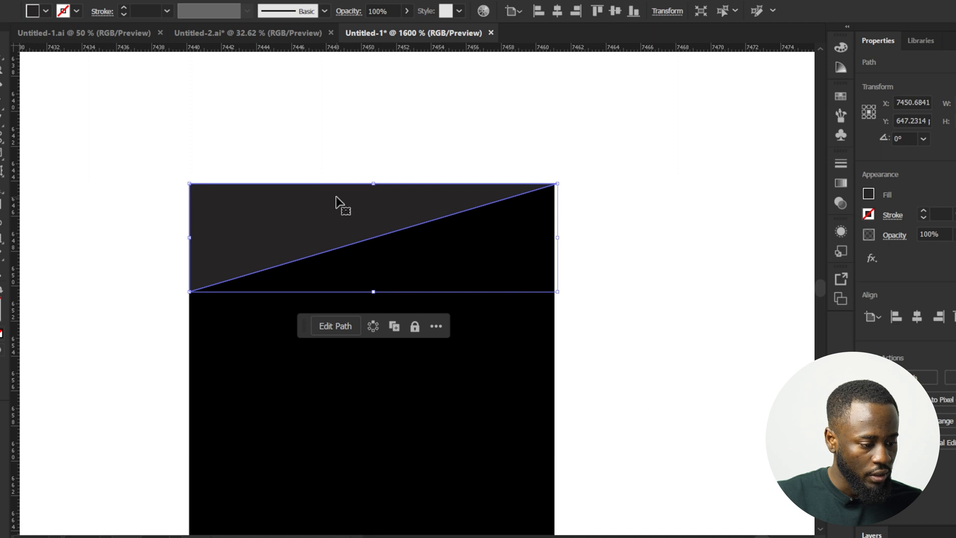
# Step: Check in outline view how the triangle's corners line up with the top of the "l"
pyautogui.hotkey('ctrl', 'y')
pyautogui.click(617, 155)
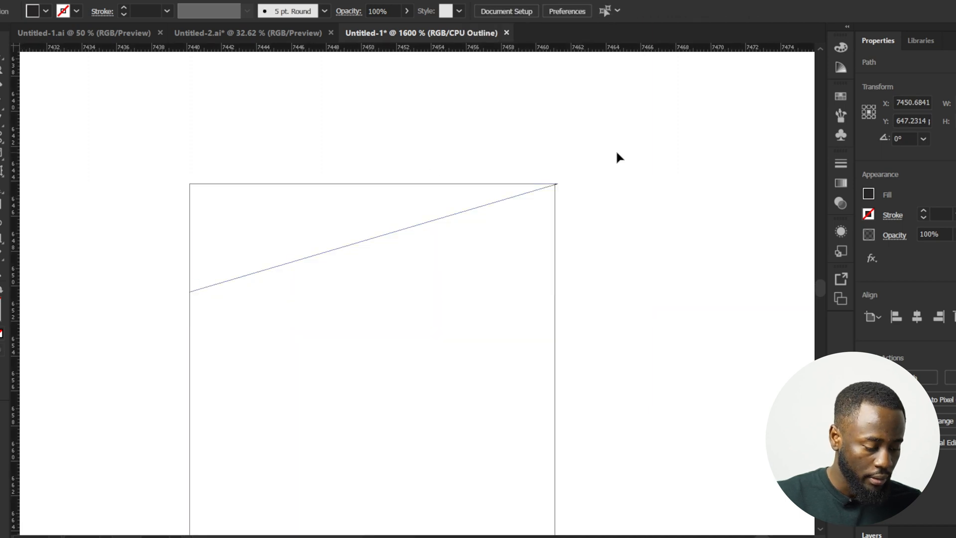
pyautogui.hotkey('ctrl', 'y')
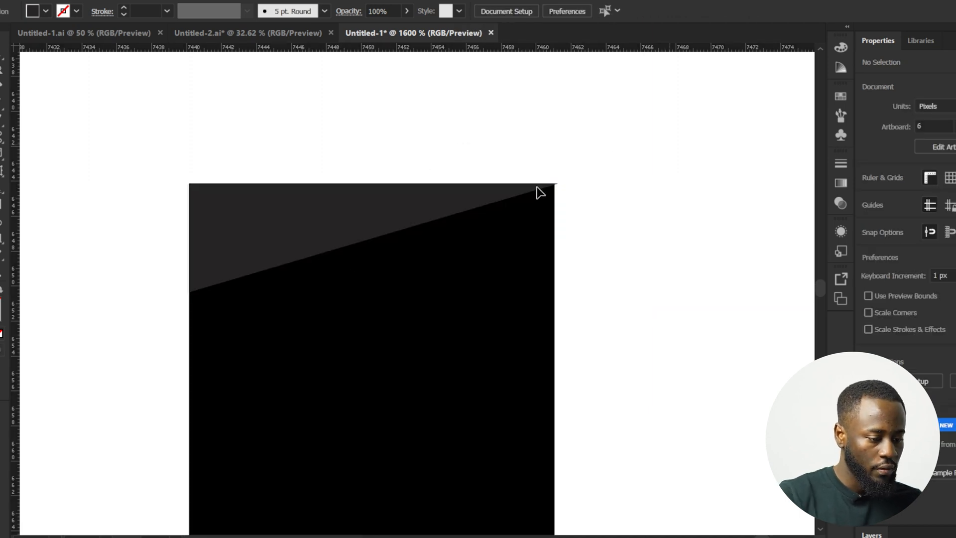
# Step: Cut the triangle away from the top of the "l" with the Shape Builder to give it a slanted edge
pyautogui.hotkey('ctrl', 'a')
pyautogui.hotkey('shift', 'm')
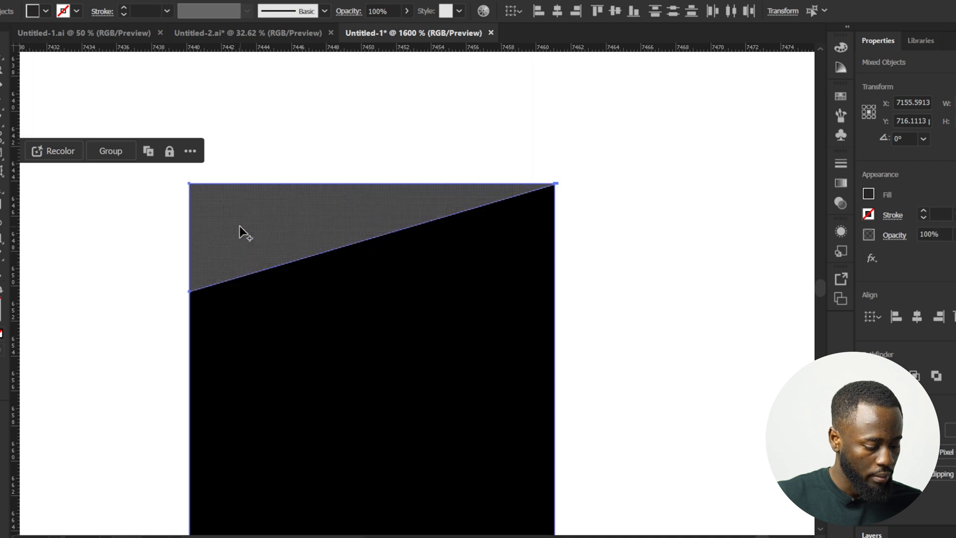
pyautogui.moveTo(375, 130); pyautogui.dragTo(376, 132)
pyautogui.scroll(-4, 511, 157)
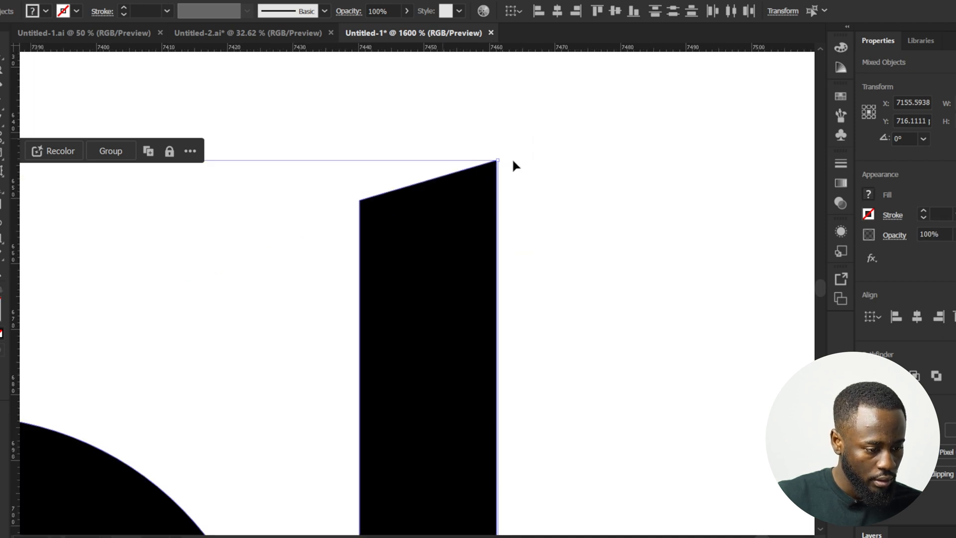
pyautogui.click(566, 210)
# Step: Delete the tiny leftover sliver beside the highest corner of the slanted "l"
pyautogui.scroll(10, 500, 164)
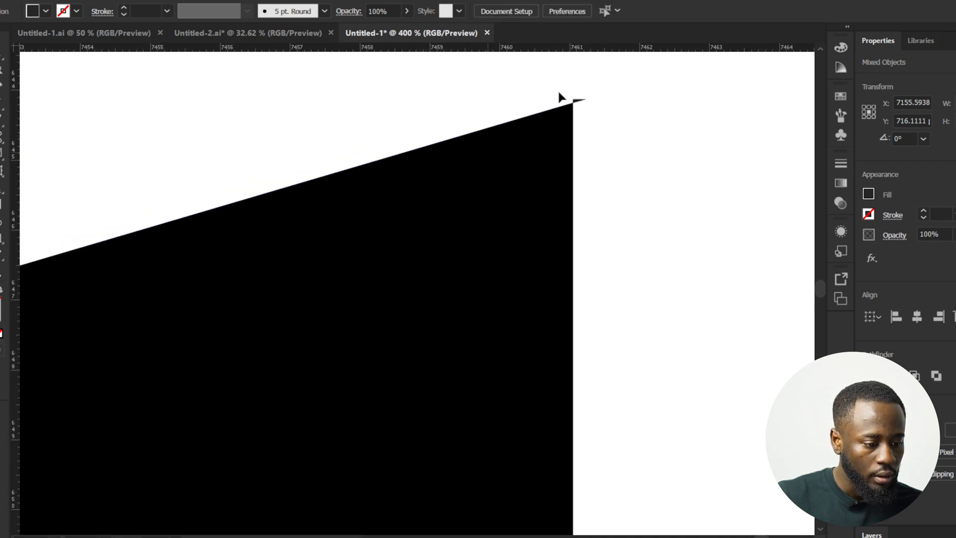
pyautogui.moveTo(613, 144); pyautogui.dragTo(584, 231)
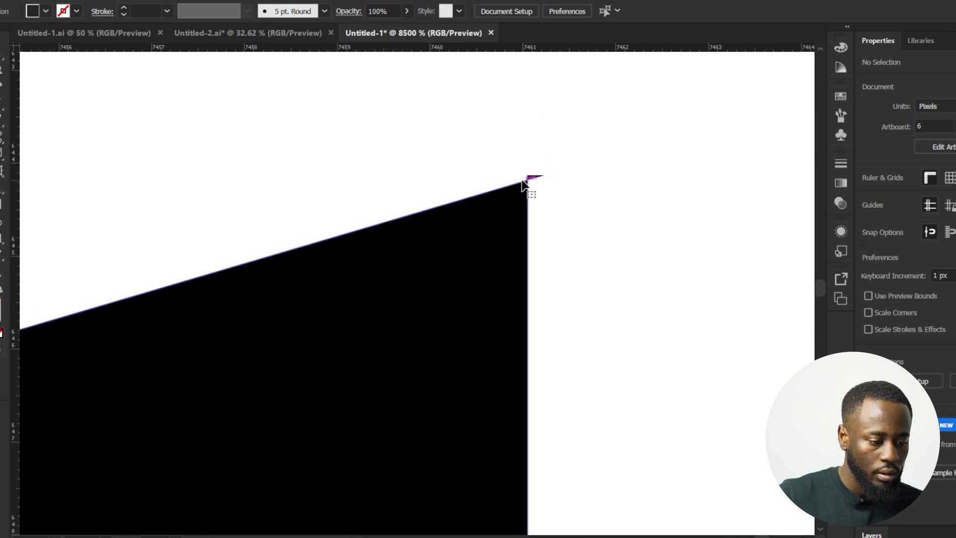
pyautogui.click(523, 186)
pyautogui.scroll(3, 734, 90)
pyautogui.click(629, 212)
pyautogui.moveTo(628, 361); pyautogui.dragTo(536, 487)
pyautogui.press('Delete')
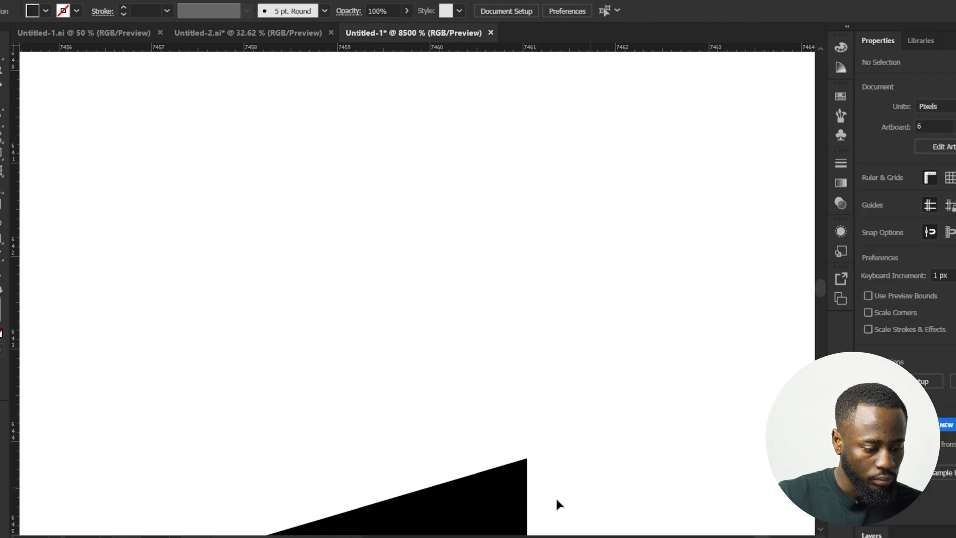
pyautogui.scroll(-10, 526, 376)
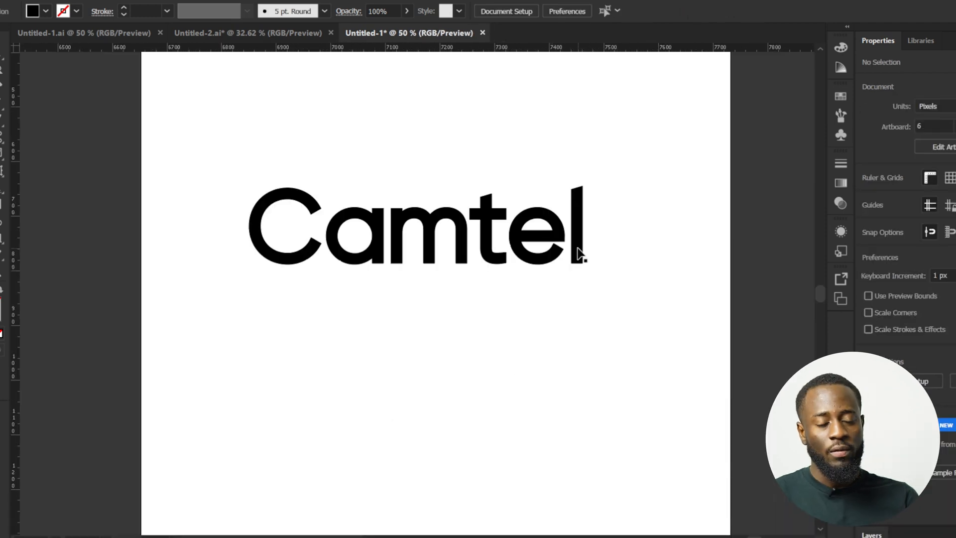
# Step: Place a copy of the small purple and large blue overlapping circles right after the "l", standing on the wordmark's baseline
pyautogui.moveTo(593, 257); pyautogui.dragTo(589, 257)
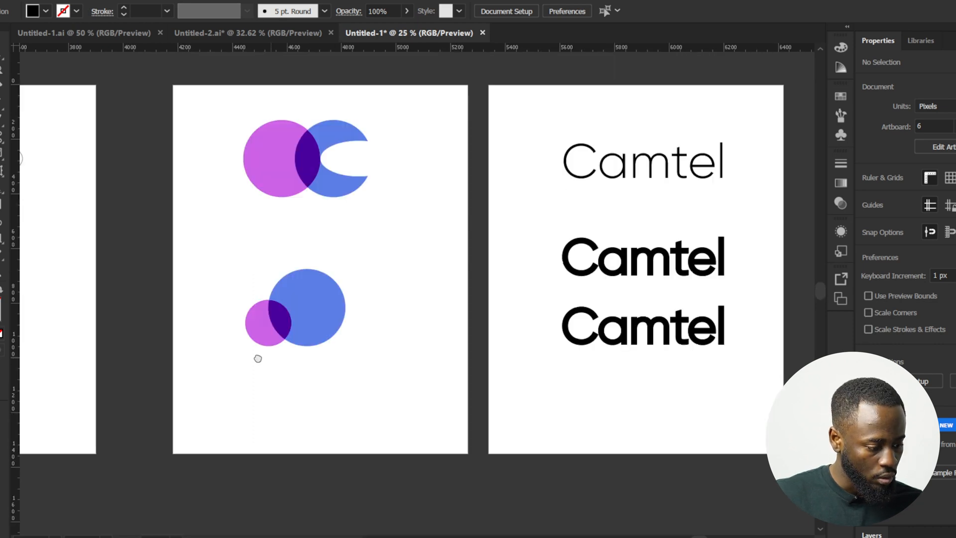
pyautogui.moveTo(258, 358); pyautogui.dragTo(0, 357)
pyautogui.click(52, 312)
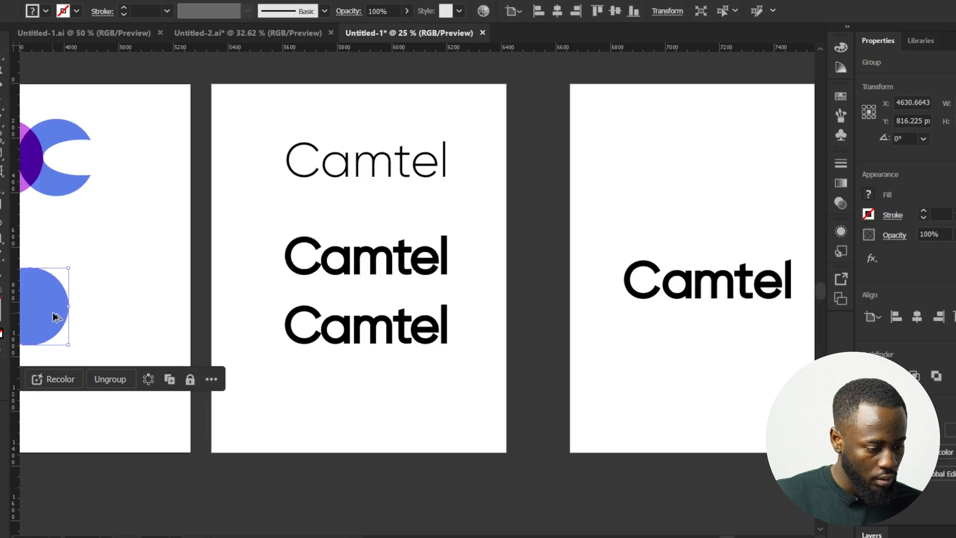
pyautogui.moveTo(53, 316); pyautogui.dragTo(733, 303)
pyautogui.moveTo(612, 397); pyautogui.dragTo(400, 402)
pyautogui.hotkey('ctrl', '=')
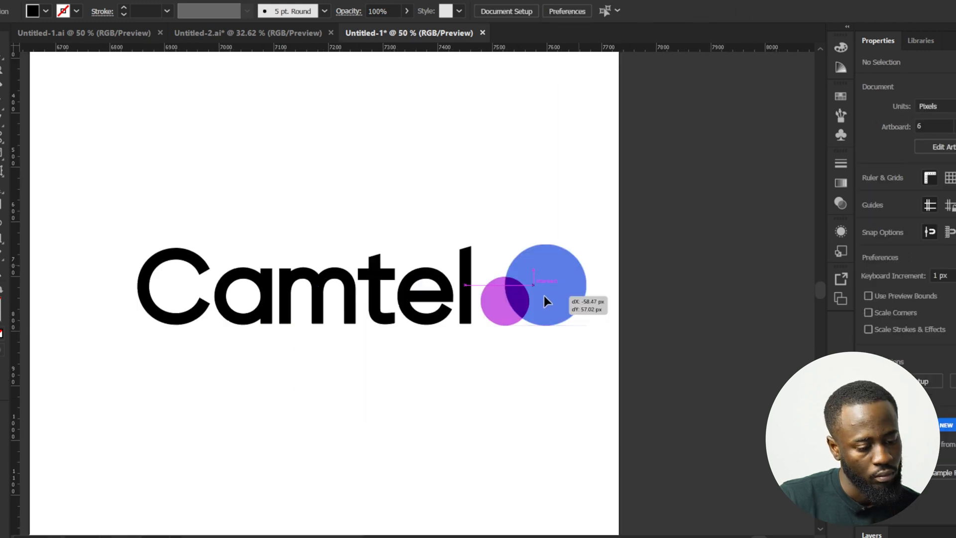
pyautogui.moveTo(544, 296); pyautogui.dragTo(543, 297)
# Step: Group the Camtel wordmark with its circle mark and centre the group on the artboard
pyautogui.click(354, 93)
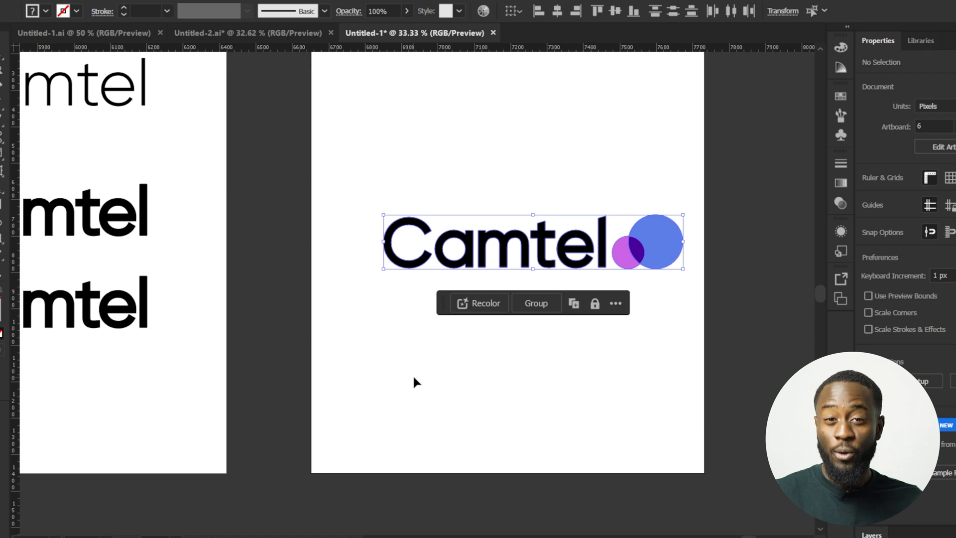
pyautogui.hotkey('ctrl', 'g')
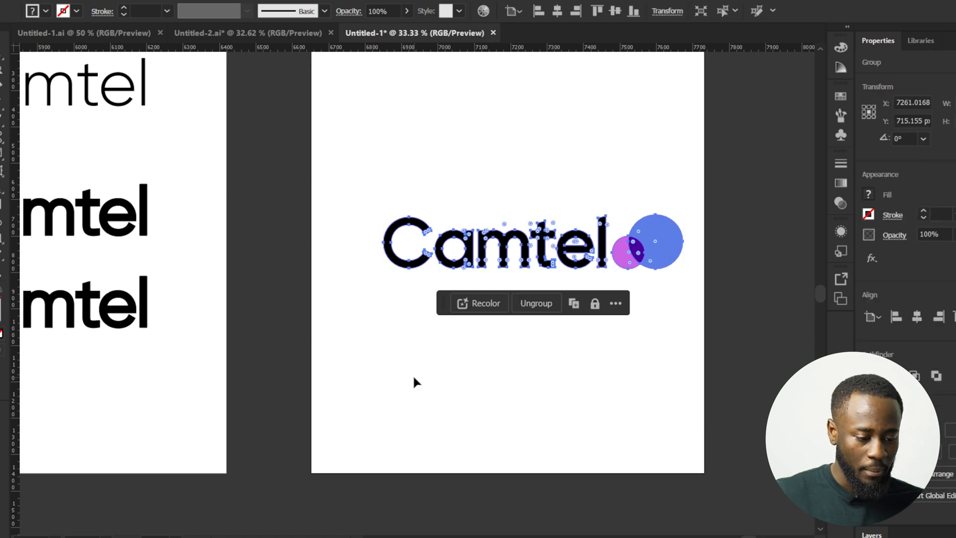
pyautogui.click(413, 376)
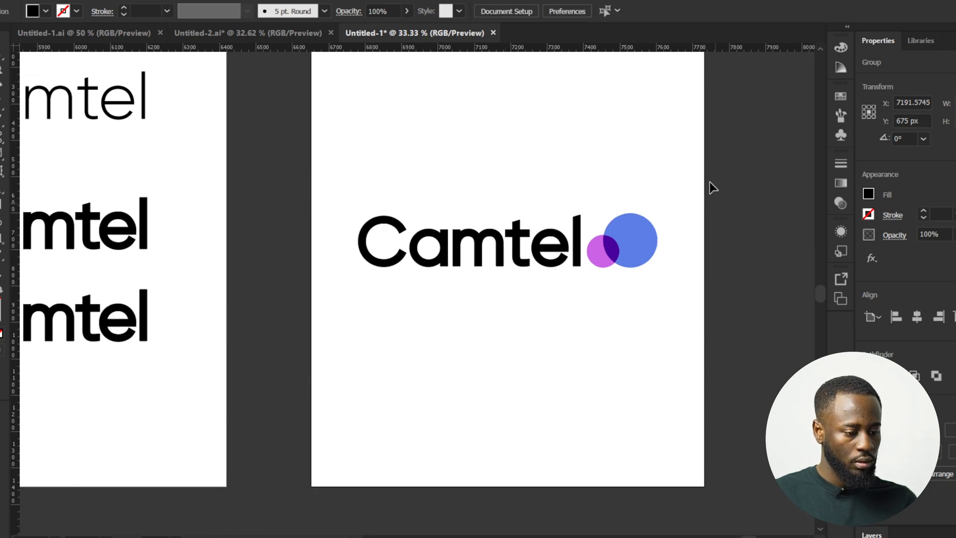
pyautogui.hotkey('ctrl', '+')
pyautogui.moveTo(696, 208); pyautogui.dragTo(329, 360)
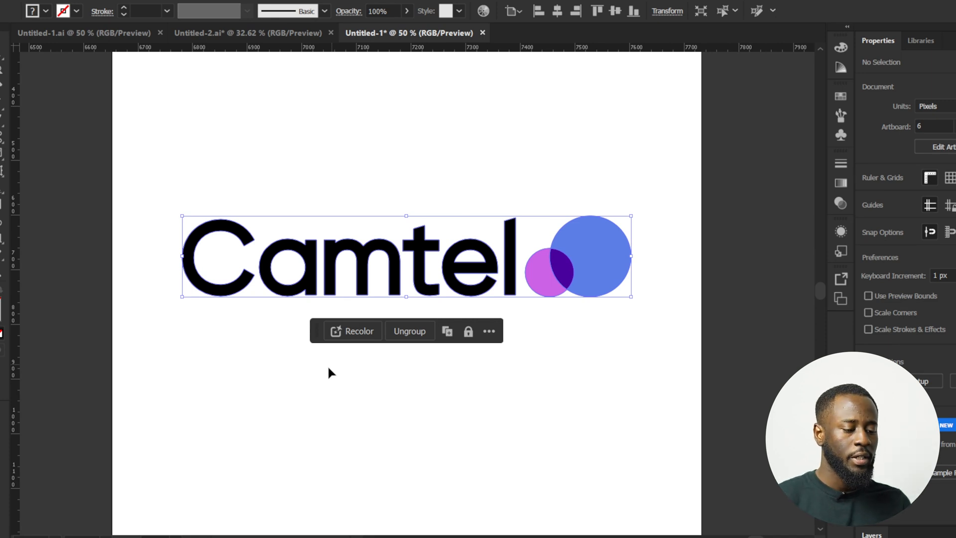
pyautogui.click(542, 108)
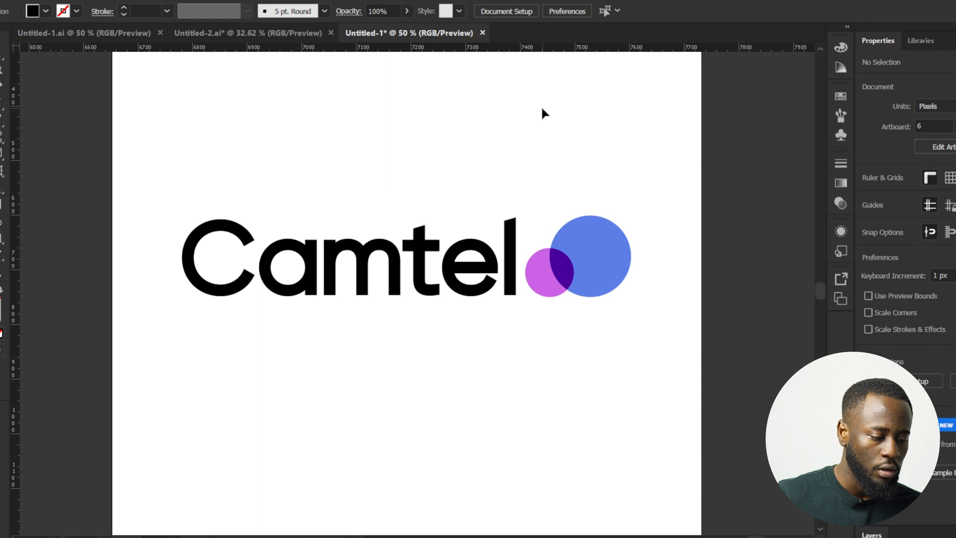
# Step: Recolour the Camtel wordmark dark navy, starting from the blue sampled from the large circle
pyautogui.moveTo(159, 172); pyautogui.dragTo(527, 328)
pyautogui.press('i')
pyautogui.click(619, 271)
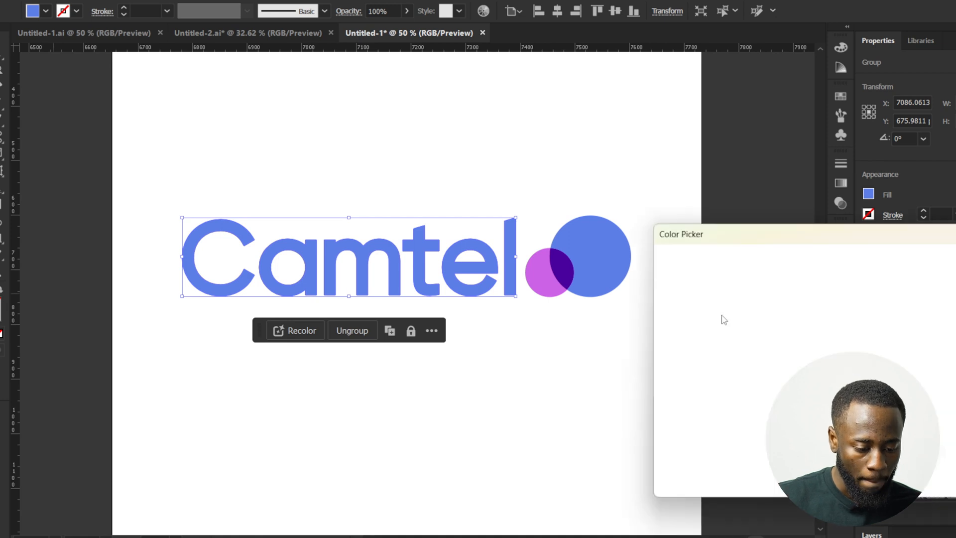
pyautogui.click(801, 417)
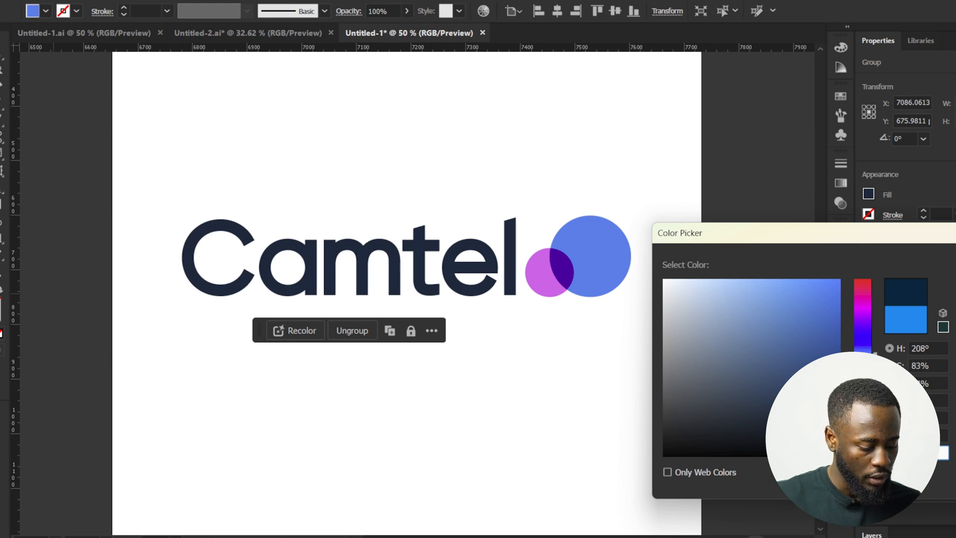
pyautogui.press('Return')
pyautogui.click(583, 334)
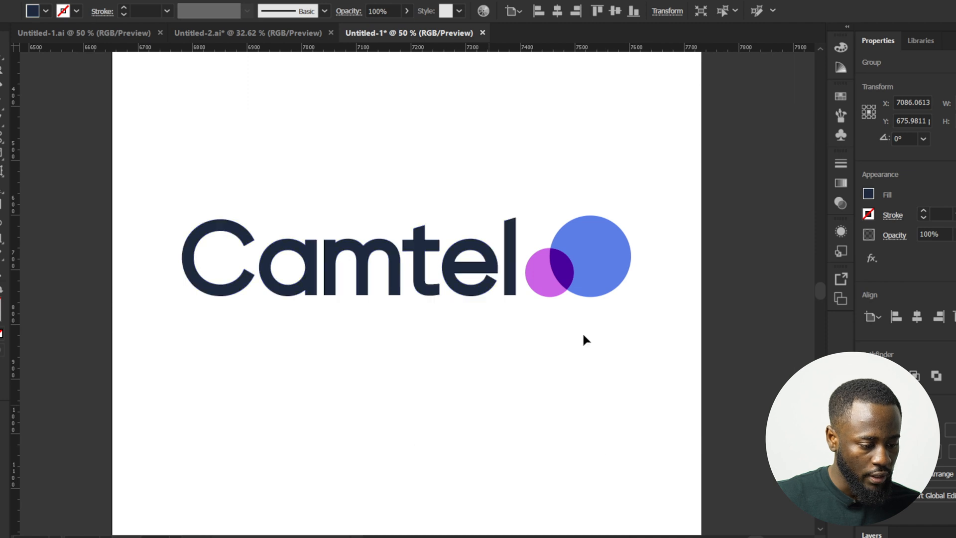
# Step: Move the complete logo up the artboard, duplicate it straight below, and group the upper version
pyautogui.moveTo(140, 384); pyautogui.dragTo(674, 188)
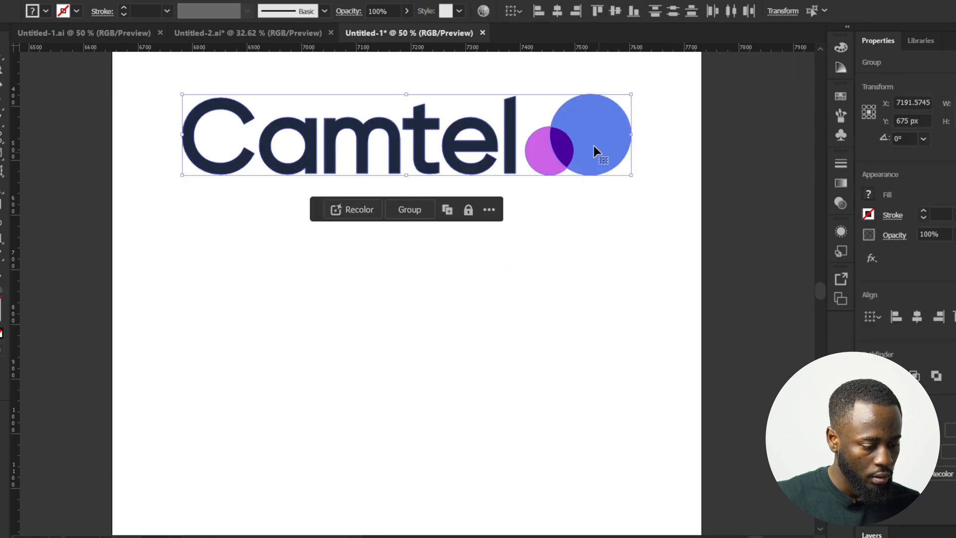
pyautogui.moveTo(595, 149); pyautogui.dragTo(592, 337)
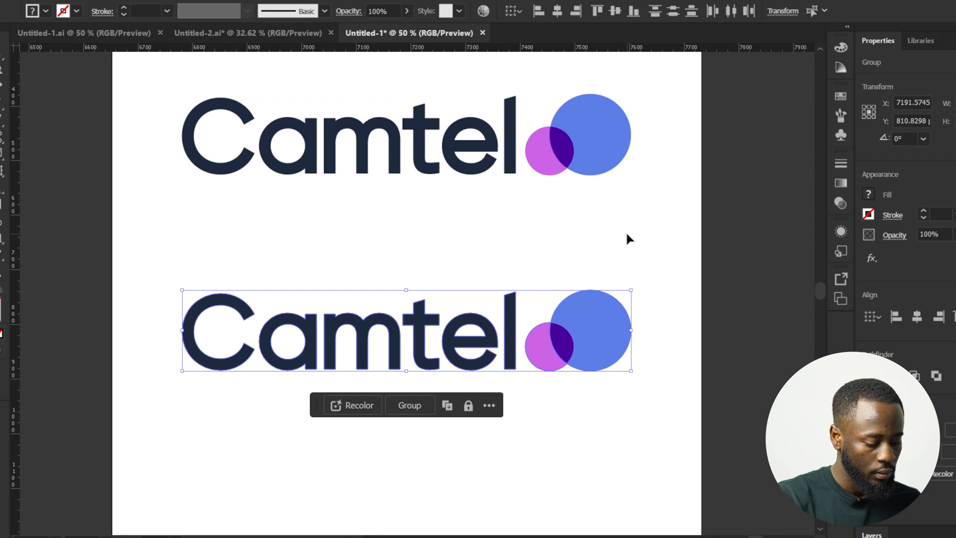
pyautogui.click(253, 107)
pyautogui.hotkey('ctrl', 'g')
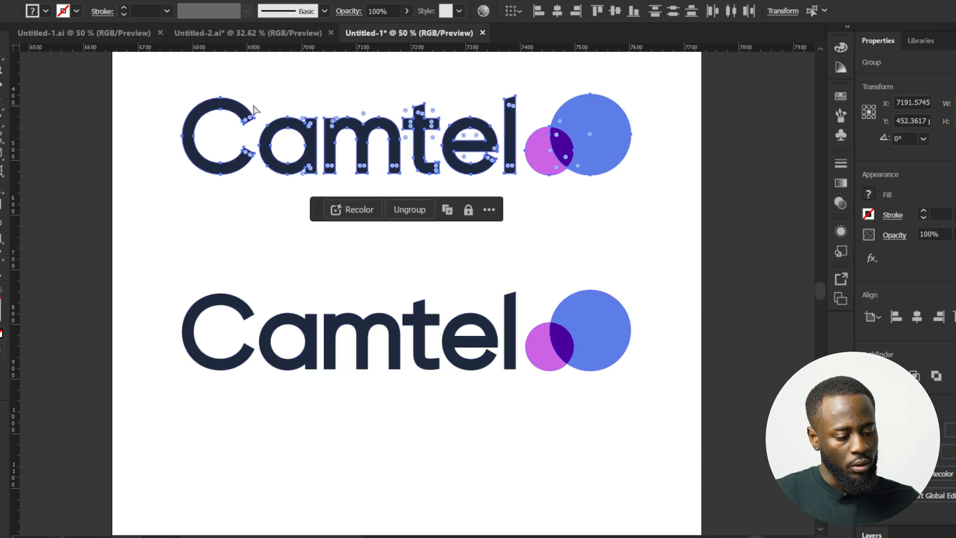
pyautogui.scroll(1, 625, 325)
pyautogui.click(650, 359)
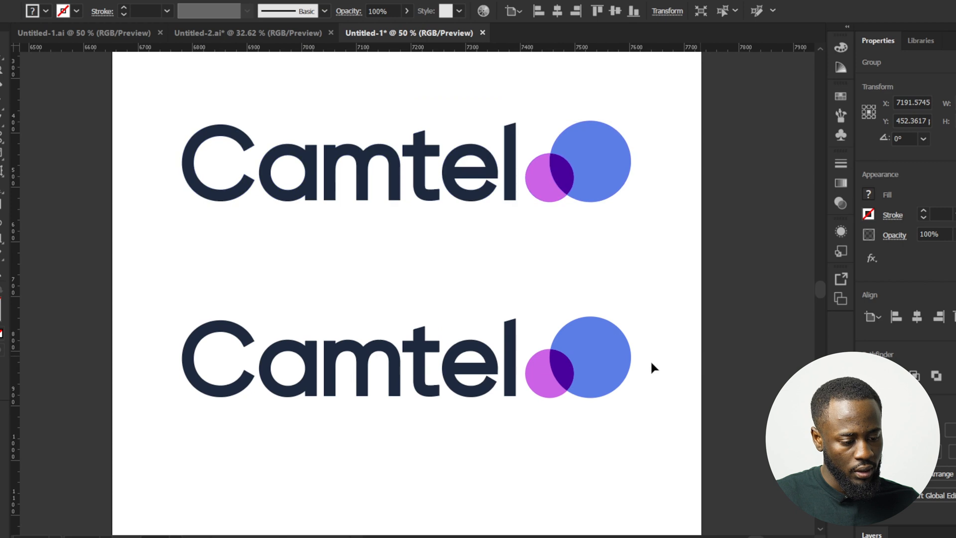
# Step: Scale down the circle mark of the lower logo proportionally, keeping it beside the "l" on the baseline, and compare both versions
pyautogui.scroll(-1, 650, 359)
pyautogui.scroll(1, 654, 349)
pyautogui.moveTo(501, 393); pyautogui.dragTo(497, 396)
pyautogui.moveTo(623, 270); pyautogui.dragTo(596, 306)
pyautogui.scroll(-4, 597, 308)
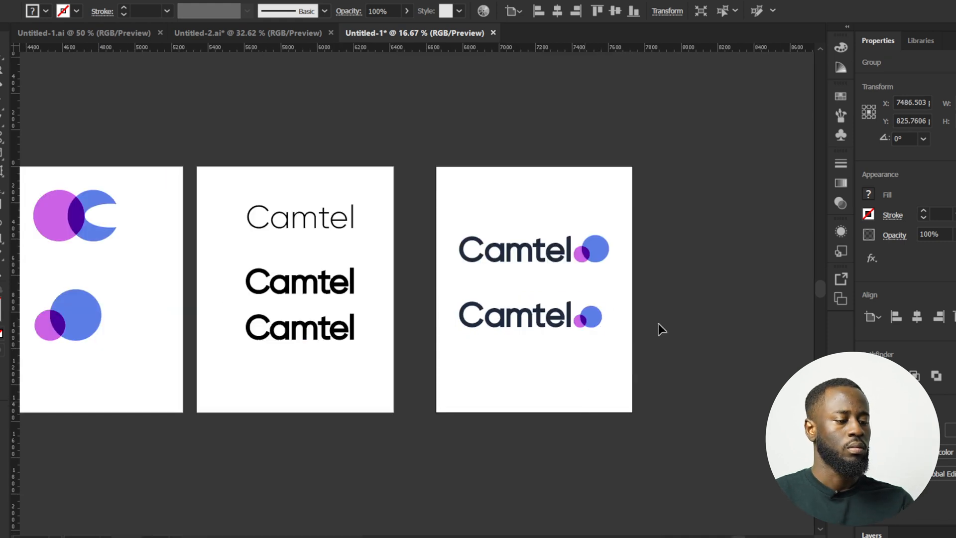
pyautogui.scroll(1, 659, 328)
pyautogui.scroll(1, 657, 325)
pyautogui.click(657, 326)
pyautogui.scroll(2, 567, 308)
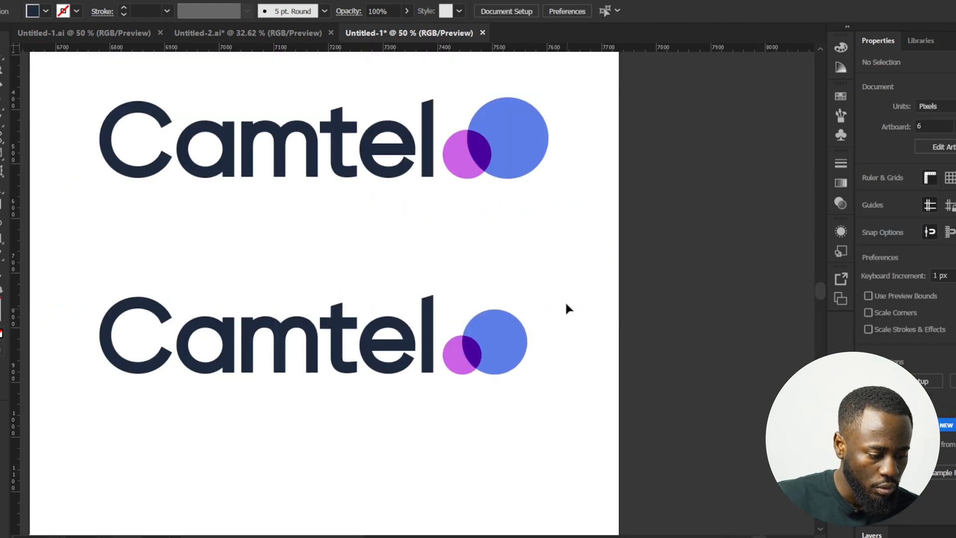
# Step: Enlarge the lower logo's circle mark proportionally from its baseline until the large circle reaches the height of the "l"
pyautogui.scroll(2, 497, 333)
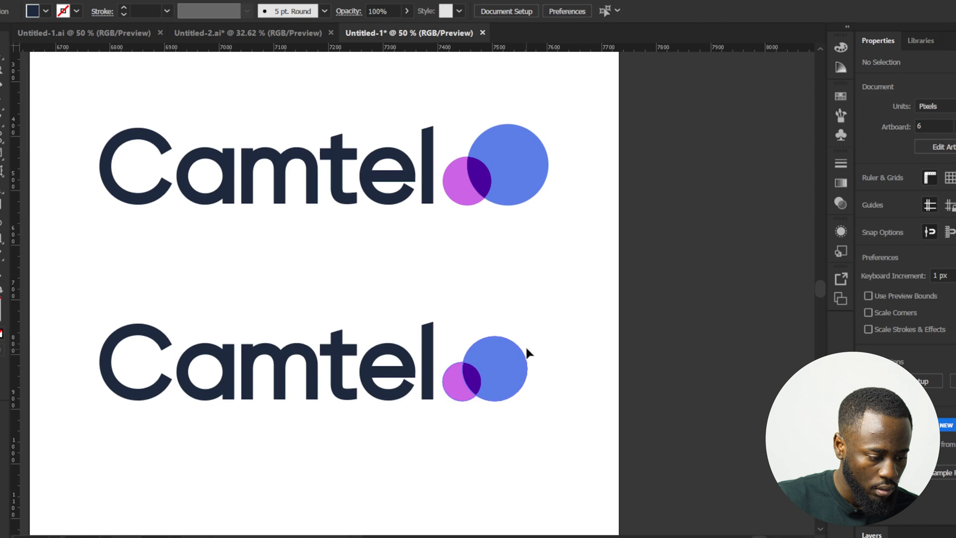
pyautogui.click(526, 350)
pyautogui.moveTo(527, 335); pyautogui.dragTo(548, 322)
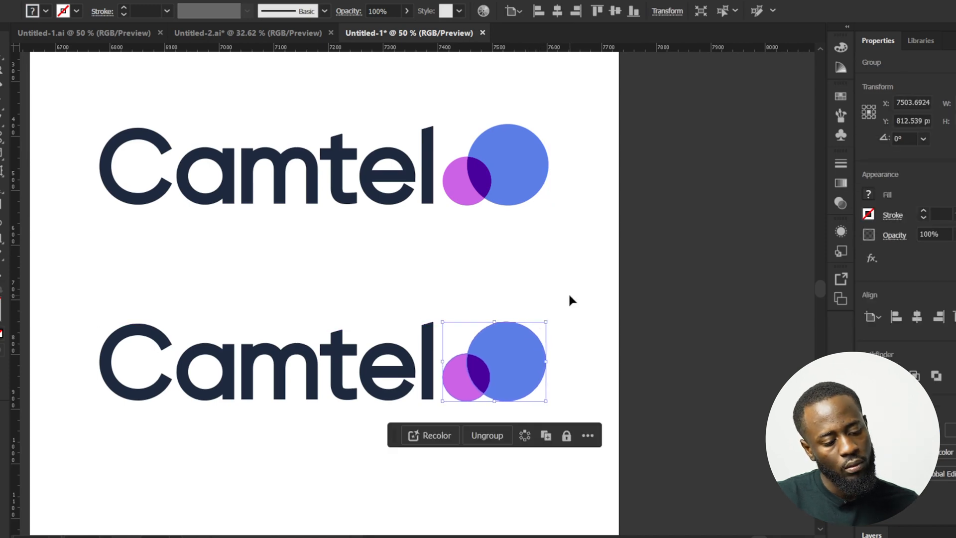
pyautogui.scroll(-2, 569, 291)
pyautogui.click(653, 351)
pyautogui.moveTo(637, 353); pyautogui.dragTo(541, 342)
pyautogui.moveTo(382, 373); pyautogui.dragTo(366, 385)
# Step: Examine the lower Camtel logo up close and compare its circle mark proportions with the upper version
pyautogui.scroll(1, 366, 385)
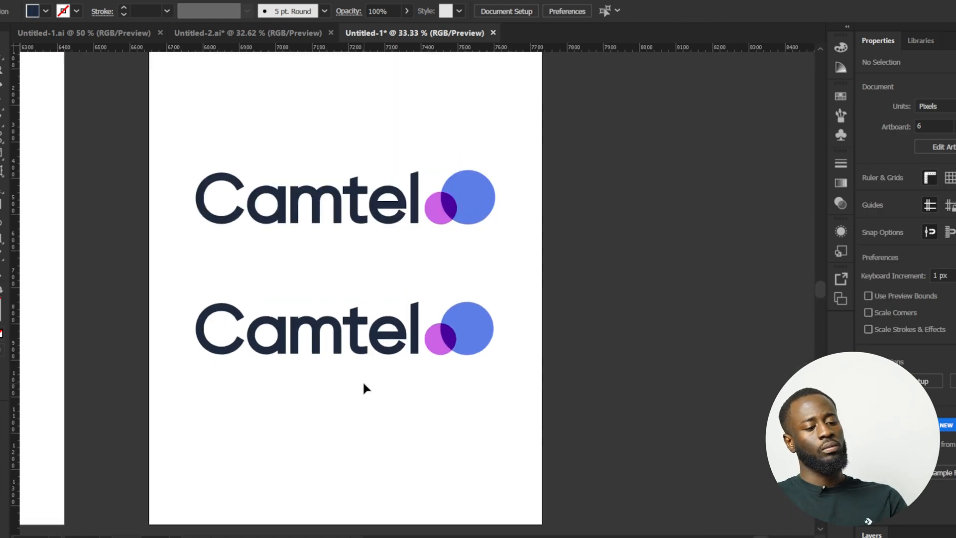
pyautogui.scroll(1, 299, 390)
pyautogui.scroll(1, 294, 384)
pyautogui.scroll(-1, 295, 385)
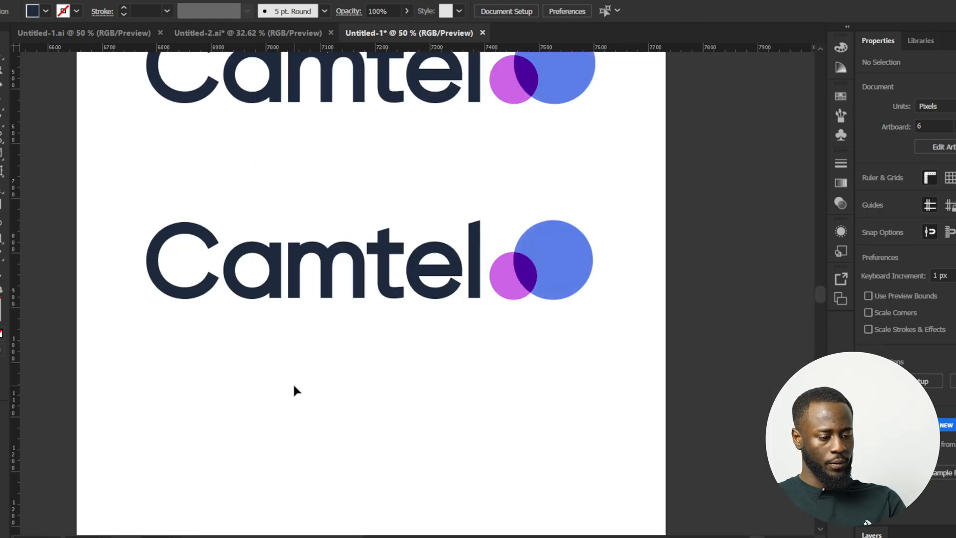
pyautogui.scroll(1, 293, 384)
pyautogui.scroll(-1, 534, 388)
pyautogui.scroll(1, 301, 318)
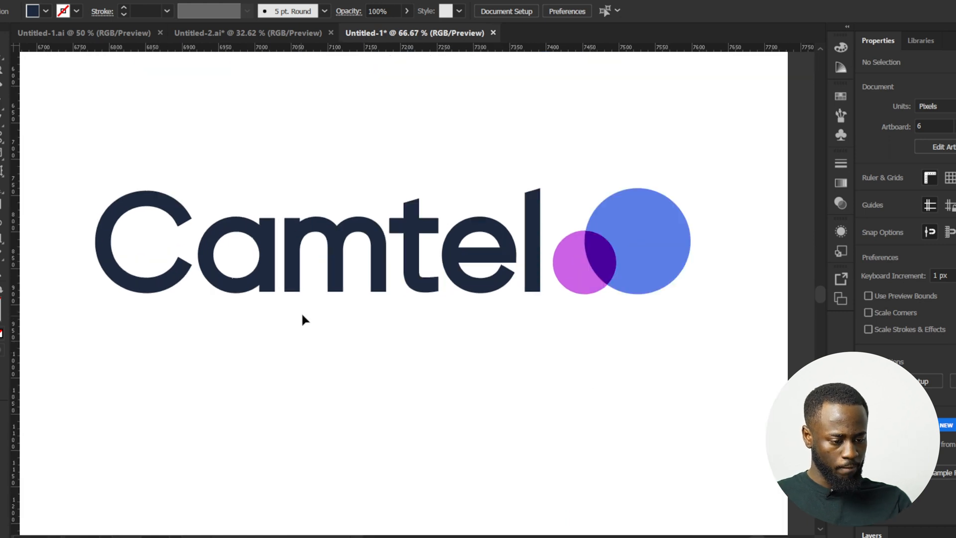
pyautogui.scroll(1, 484, 292)
pyautogui.scroll(-1, 483, 292)
pyautogui.scroll(1, 493, 396)
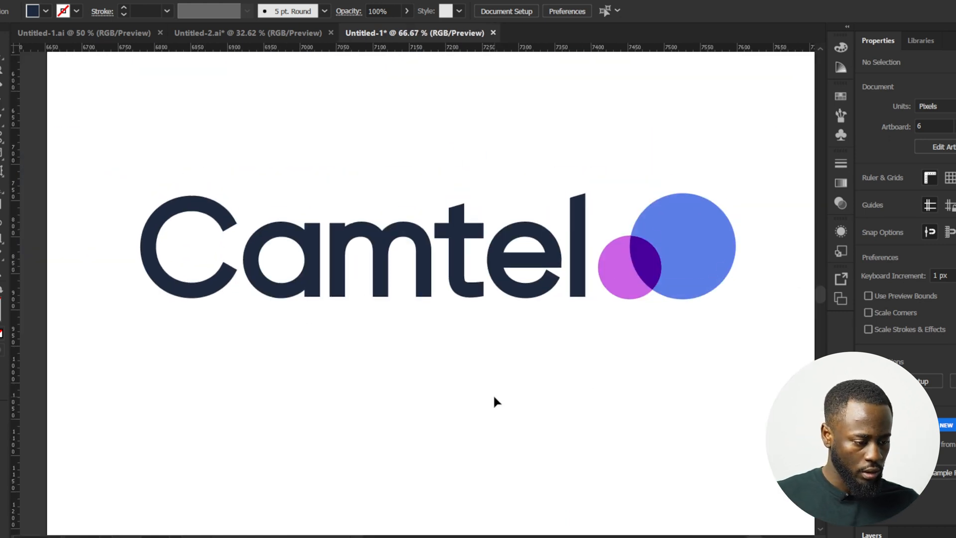
pyautogui.scroll(-3, 367, 274)
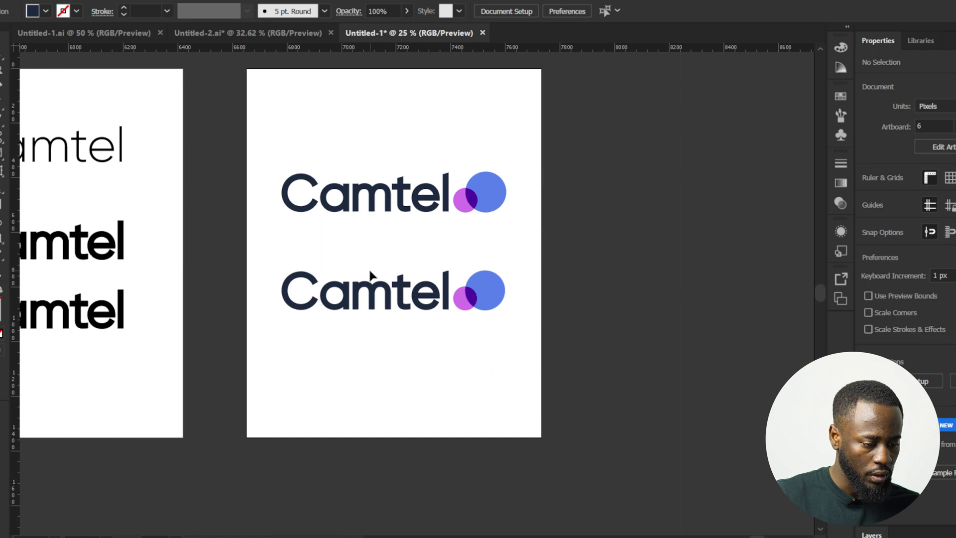
# Step: Duplicate the artboard holding the two coloured Camtel logos, with its artwork, straight below the original
pyautogui.hotkey('shift', 'o')
pyautogui.scroll(-1, 370, 266)
pyautogui.moveTo(572, 244); pyautogui.dragTo(337, 114)
pyautogui.moveTo(390, 122); pyautogui.dragTo(390, 339)
# Step: Delete the upper Camtel logo from the duplicated artboard
pyautogui.press('v')
pyautogui.moveTo(507, 279); pyautogui.dragTo(242, 342)
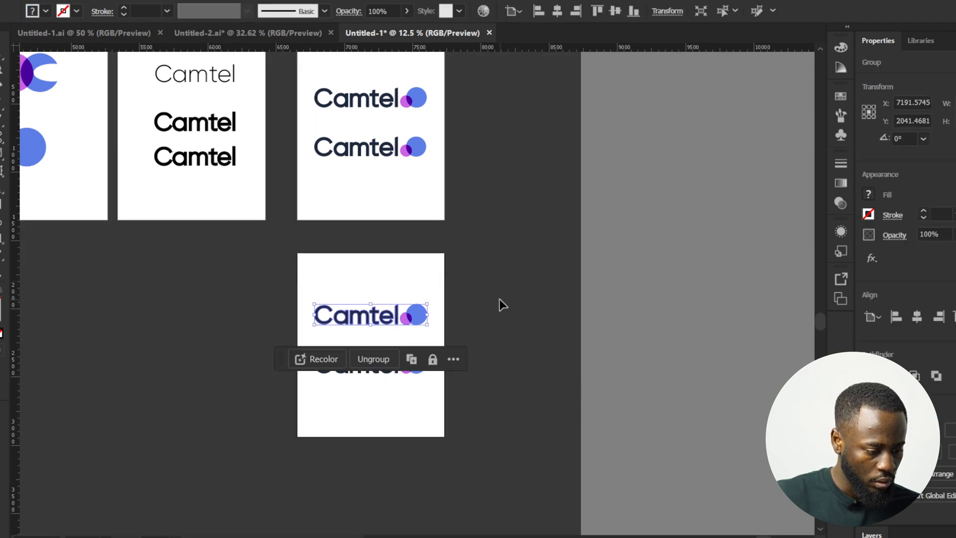
pyautogui.press('Delete')
# Step: Group the remaining wordmark with its circle mark and centre the group horizontally and vertically on the duplicated artboard
pyautogui.moveTo(348, 420); pyautogui.dragTo(433, 341)
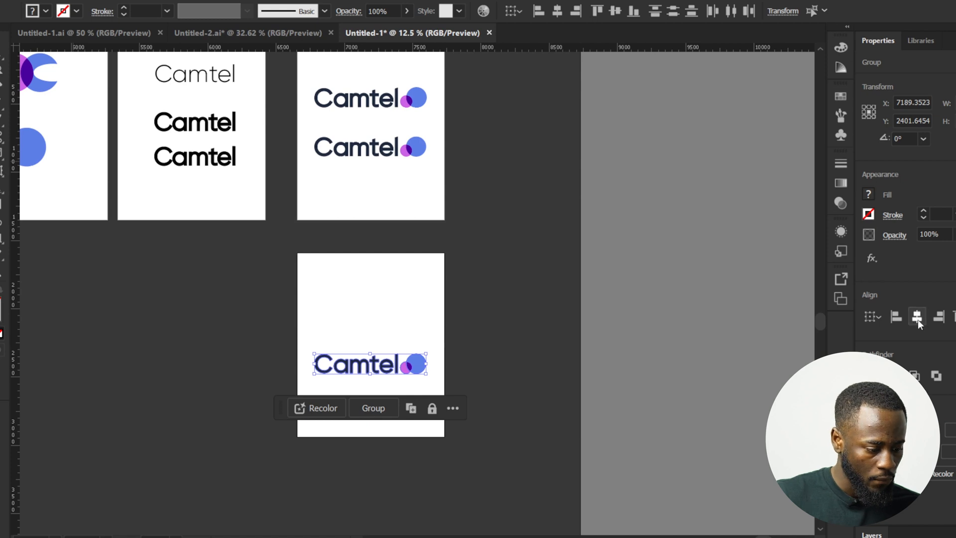
pyautogui.click(917, 318)
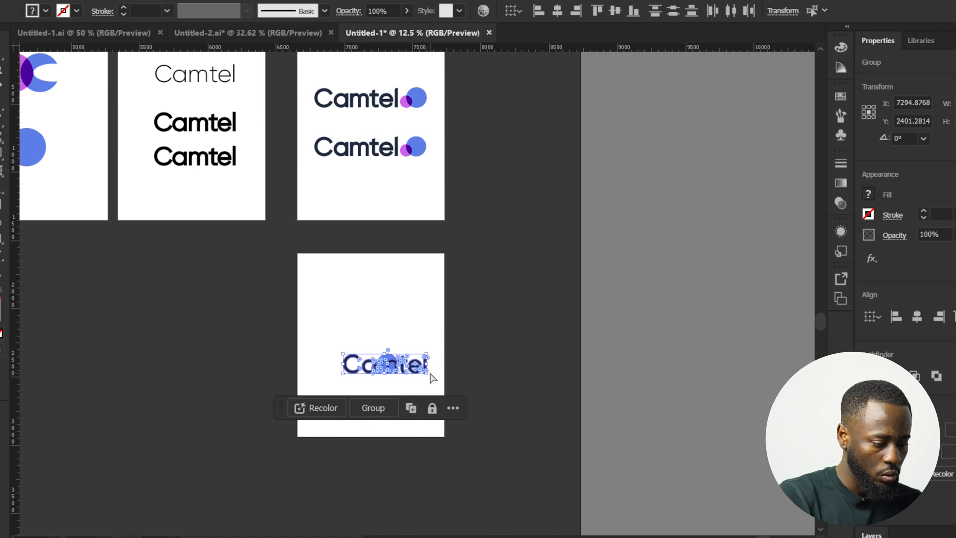
pyautogui.hotkey('ctrl', 'z')
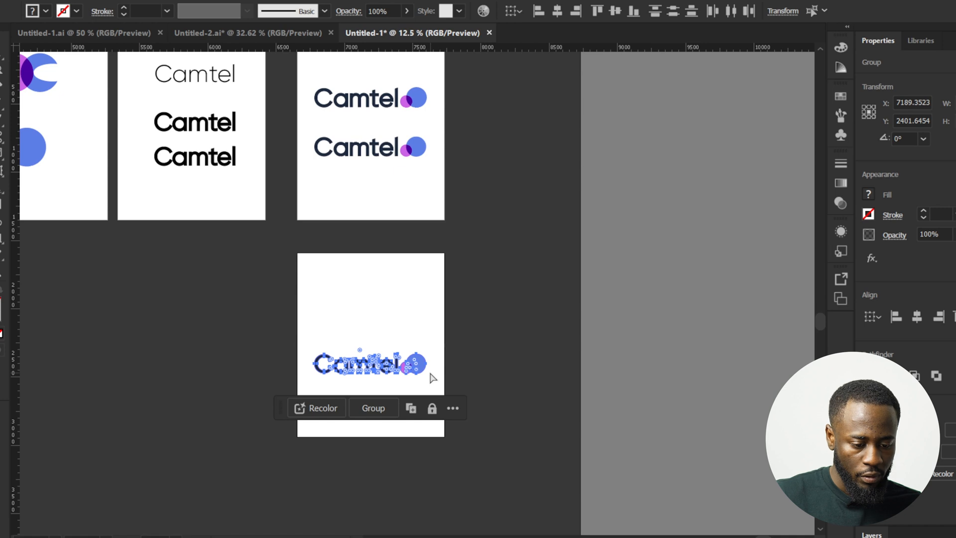
pyautogui.hotkey('ctrl', 'g')
pyautogui.click(923, 322)
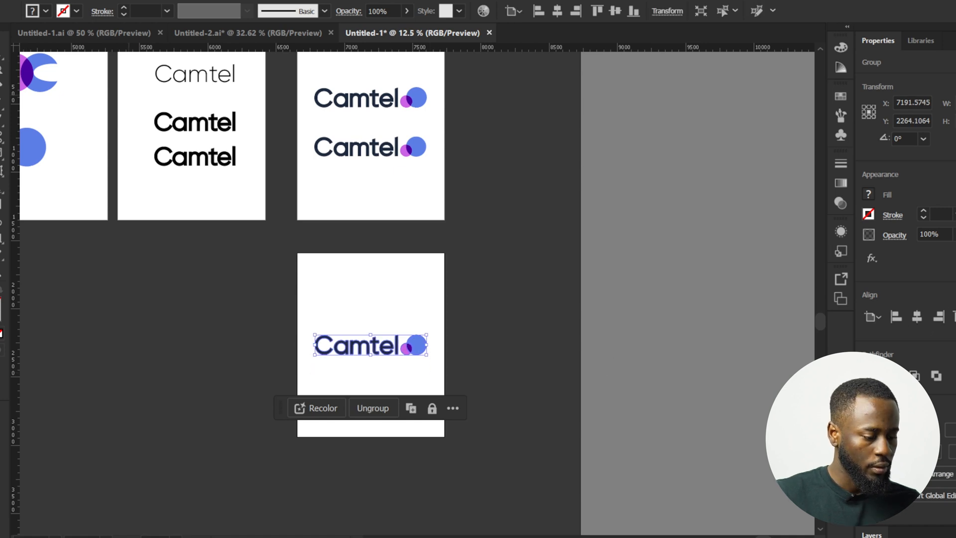
pyautogui.click(201, 1)
pyautogui.click(247, 98)
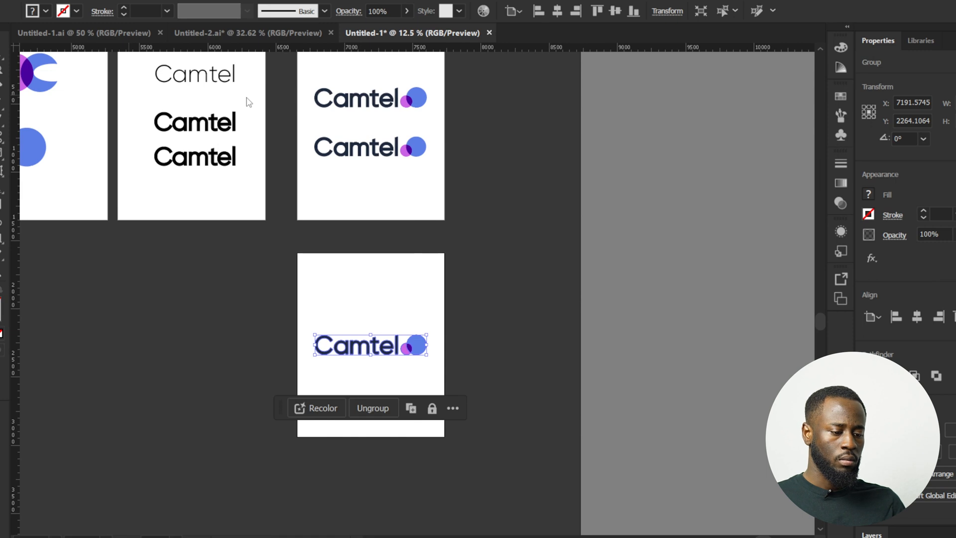